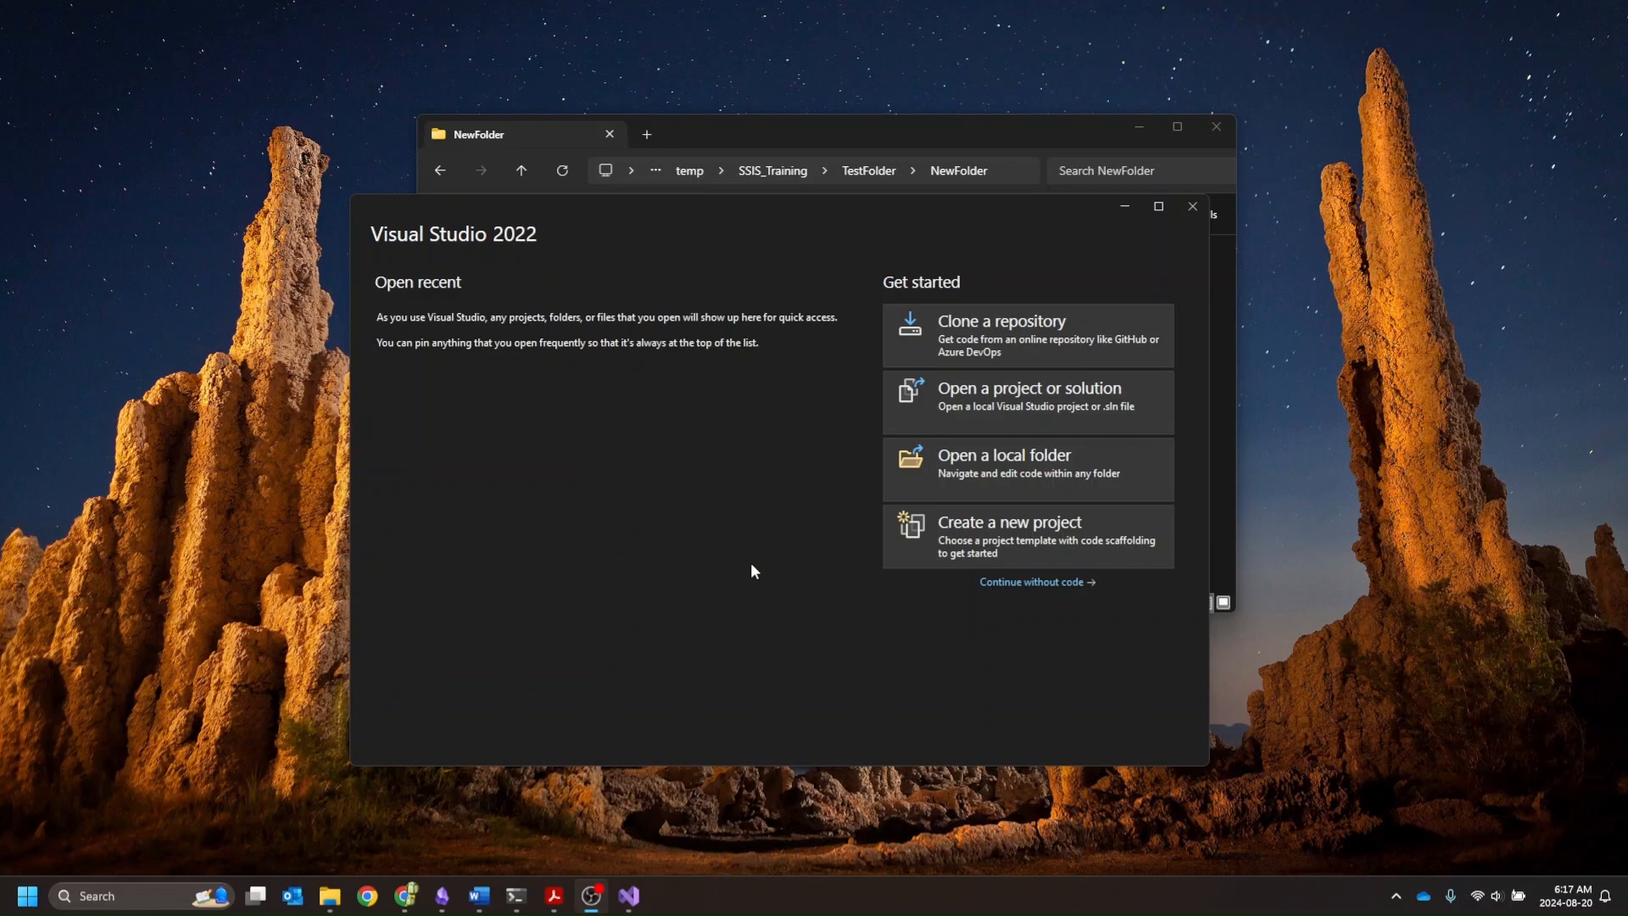
Step: Start a new project from the Integration Services Project template, searching the templates for "ssis"
{"action": "left_click_drag", "start_coordinate": [714, 200], "coordinate": [748, 128]}
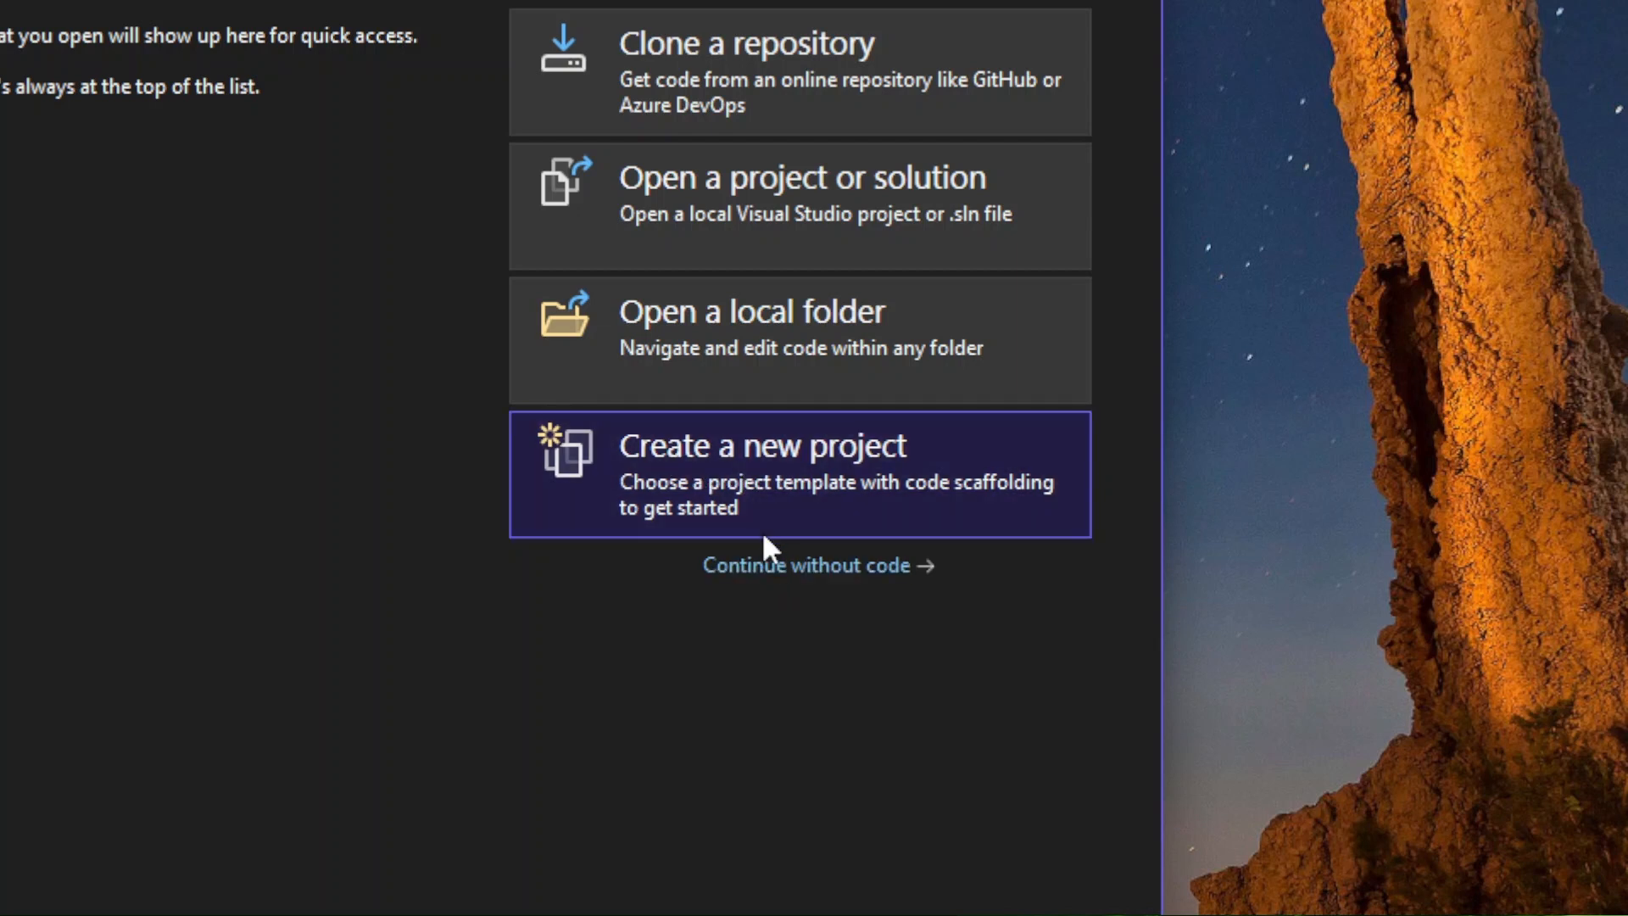
{"action": "left_click", "coordinate": [720, 475]}
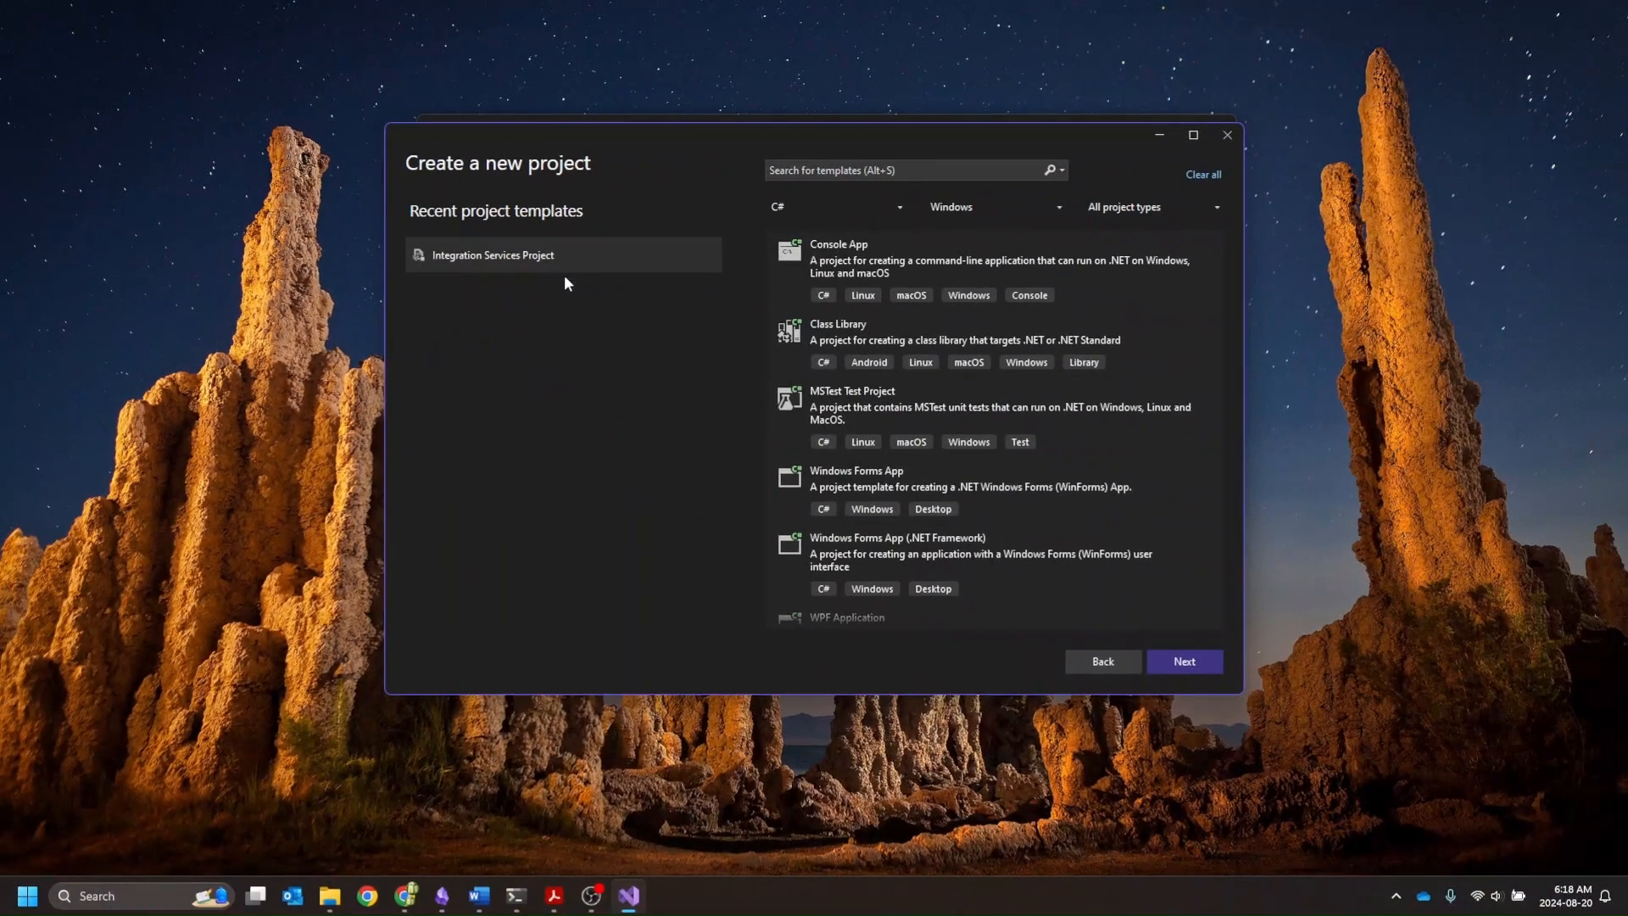
{"action": "left_click", "coordinate": [815, 168]}
{"action": "type", "text": "ssis"}
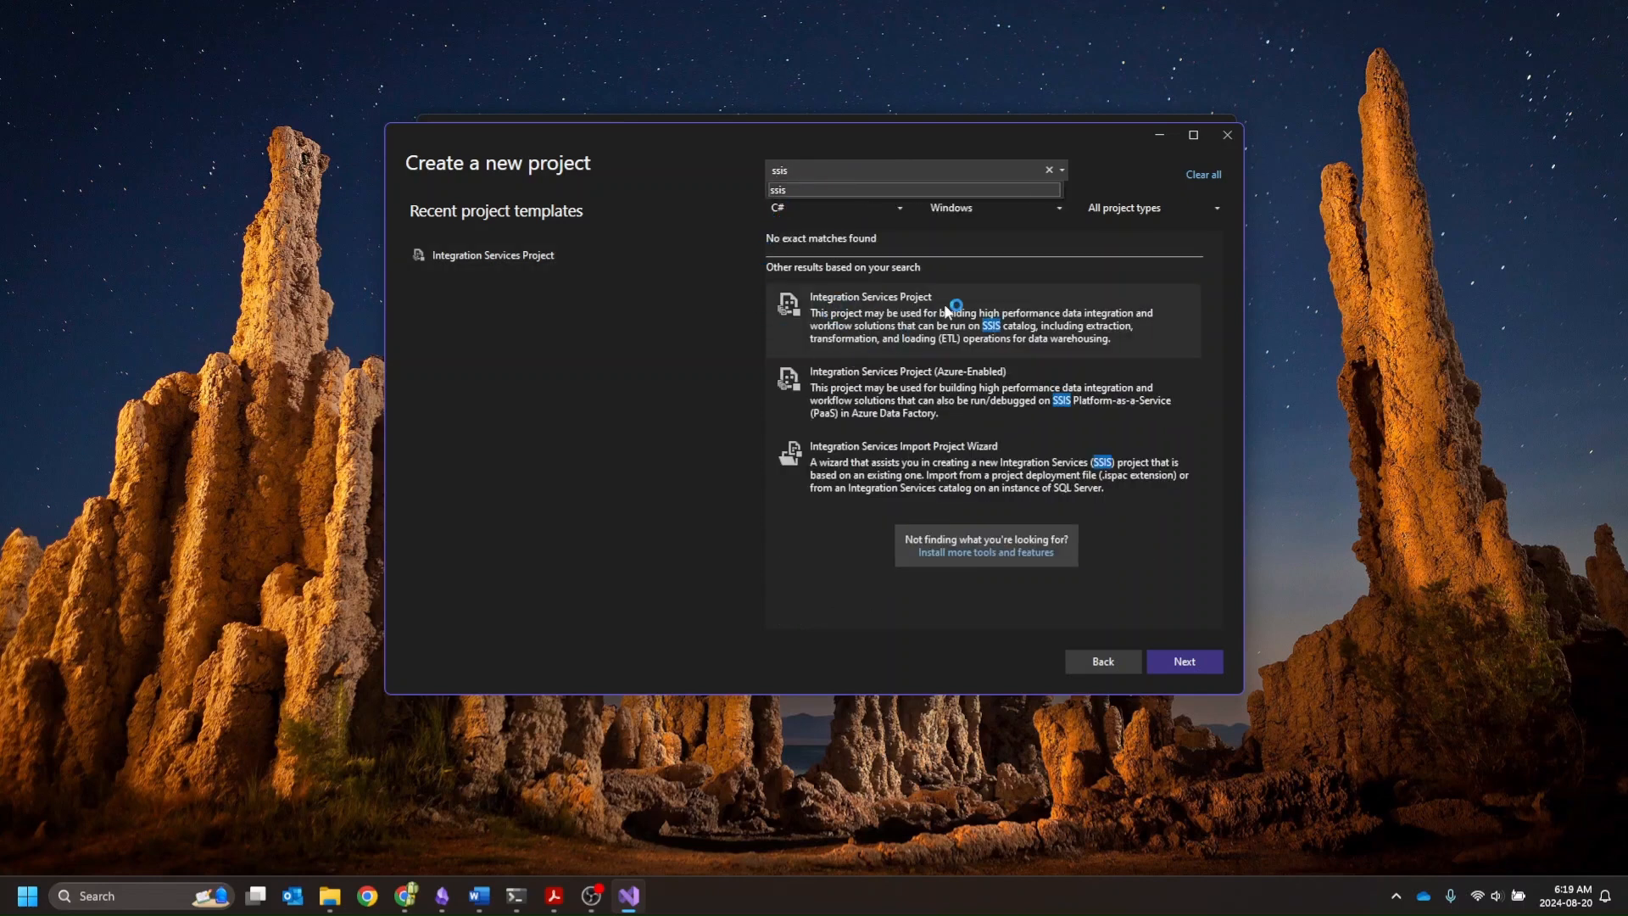
{"action": "left_click", "coordinate": [905, 327]}
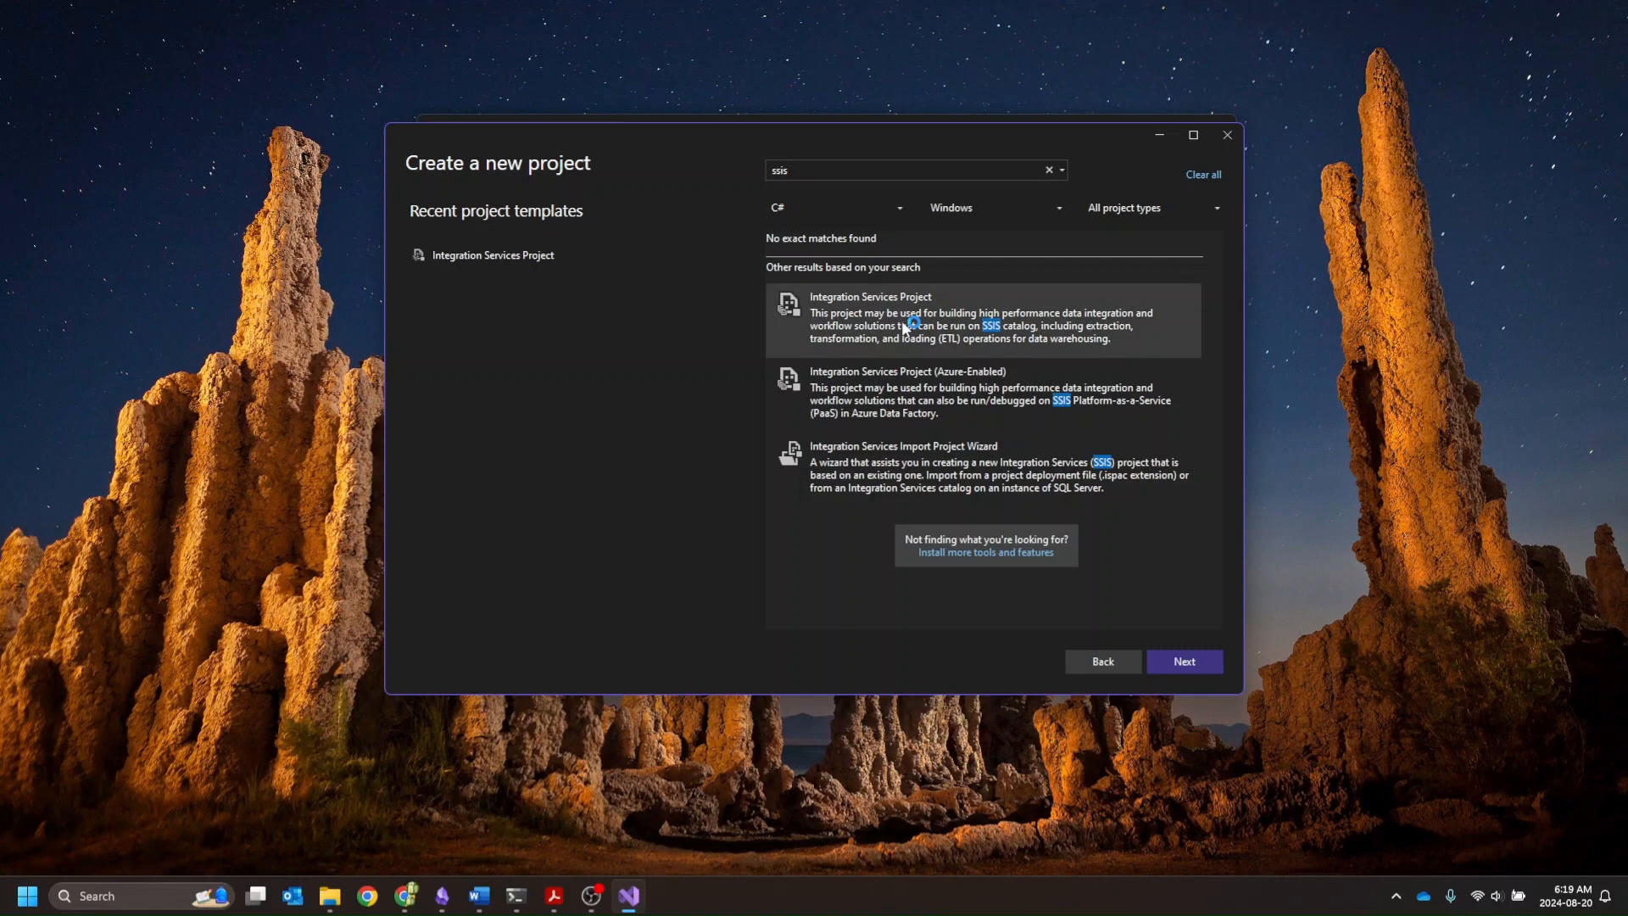
{"action": "left_click", "coordinate": [1187, 662]}
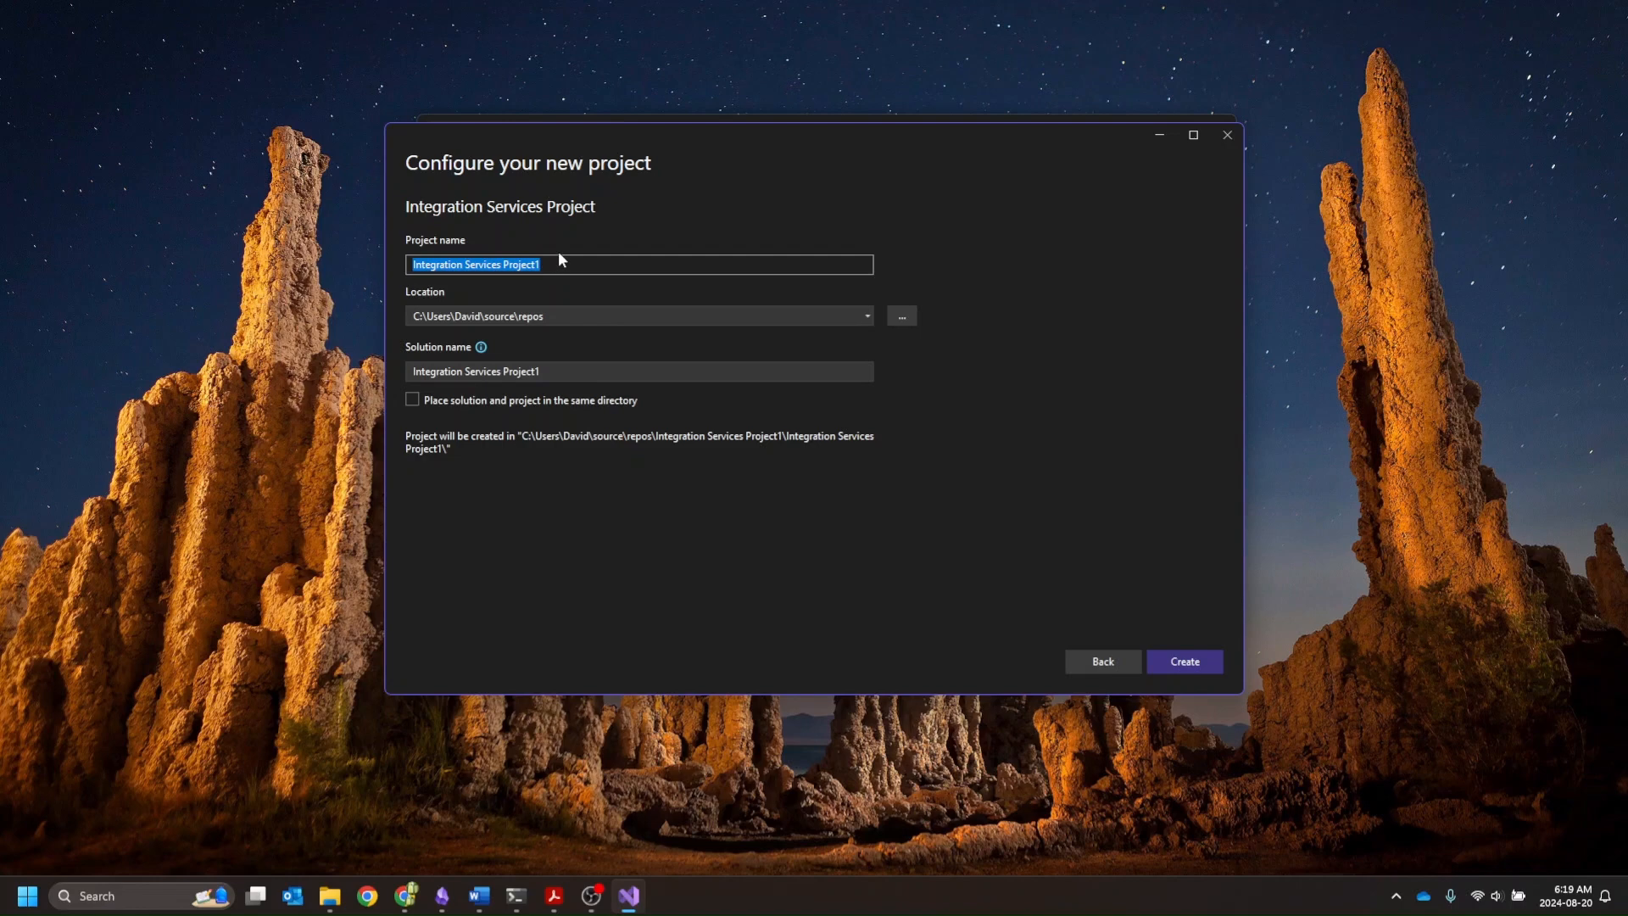
Step: Name the project RestProjectCopyFile, set its location to E:\temp\SSIS_Training and create it
{"action": "type", "text": "Rest"}
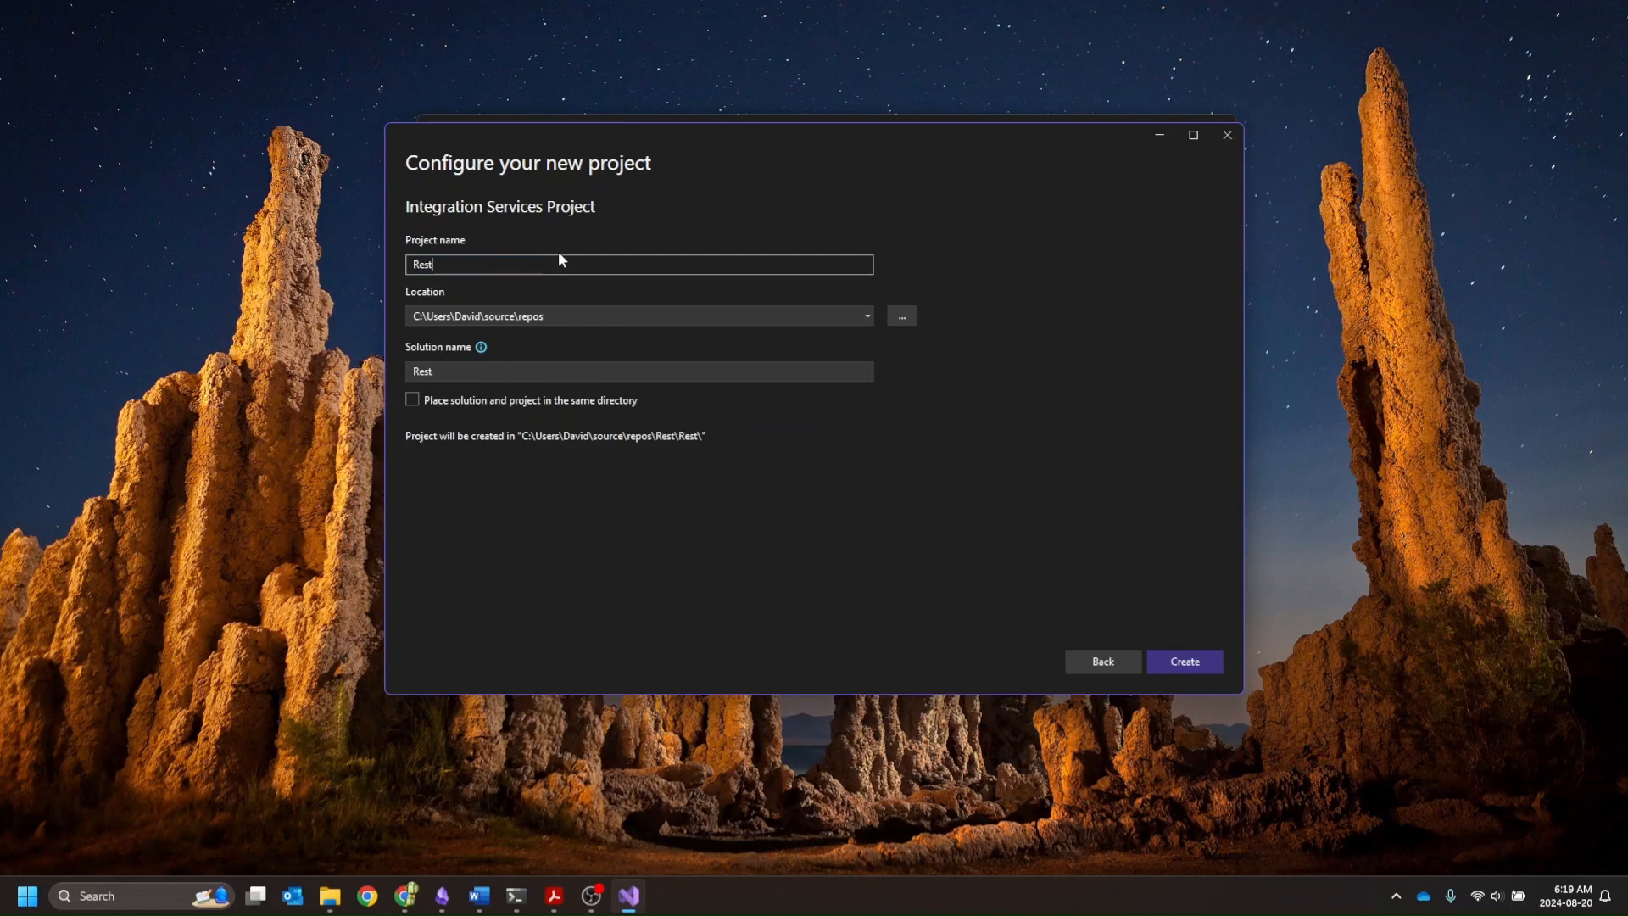
{"action": "type", "text": "ProjectCopyFile"}
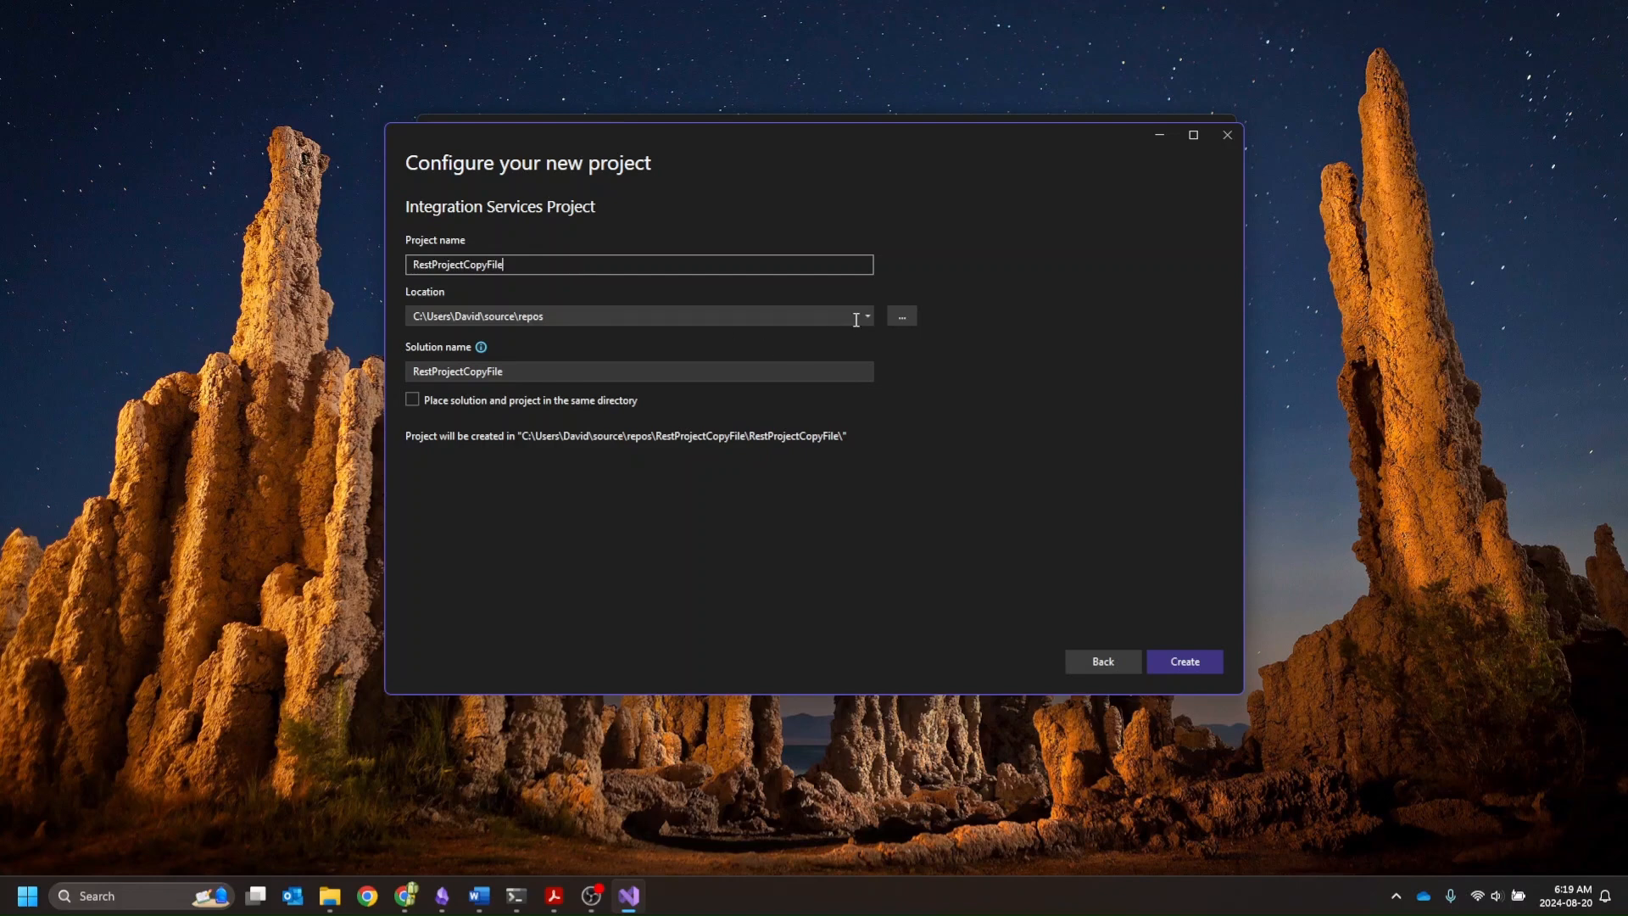
{"action": "left_click", "coordinate": [902, 316]}
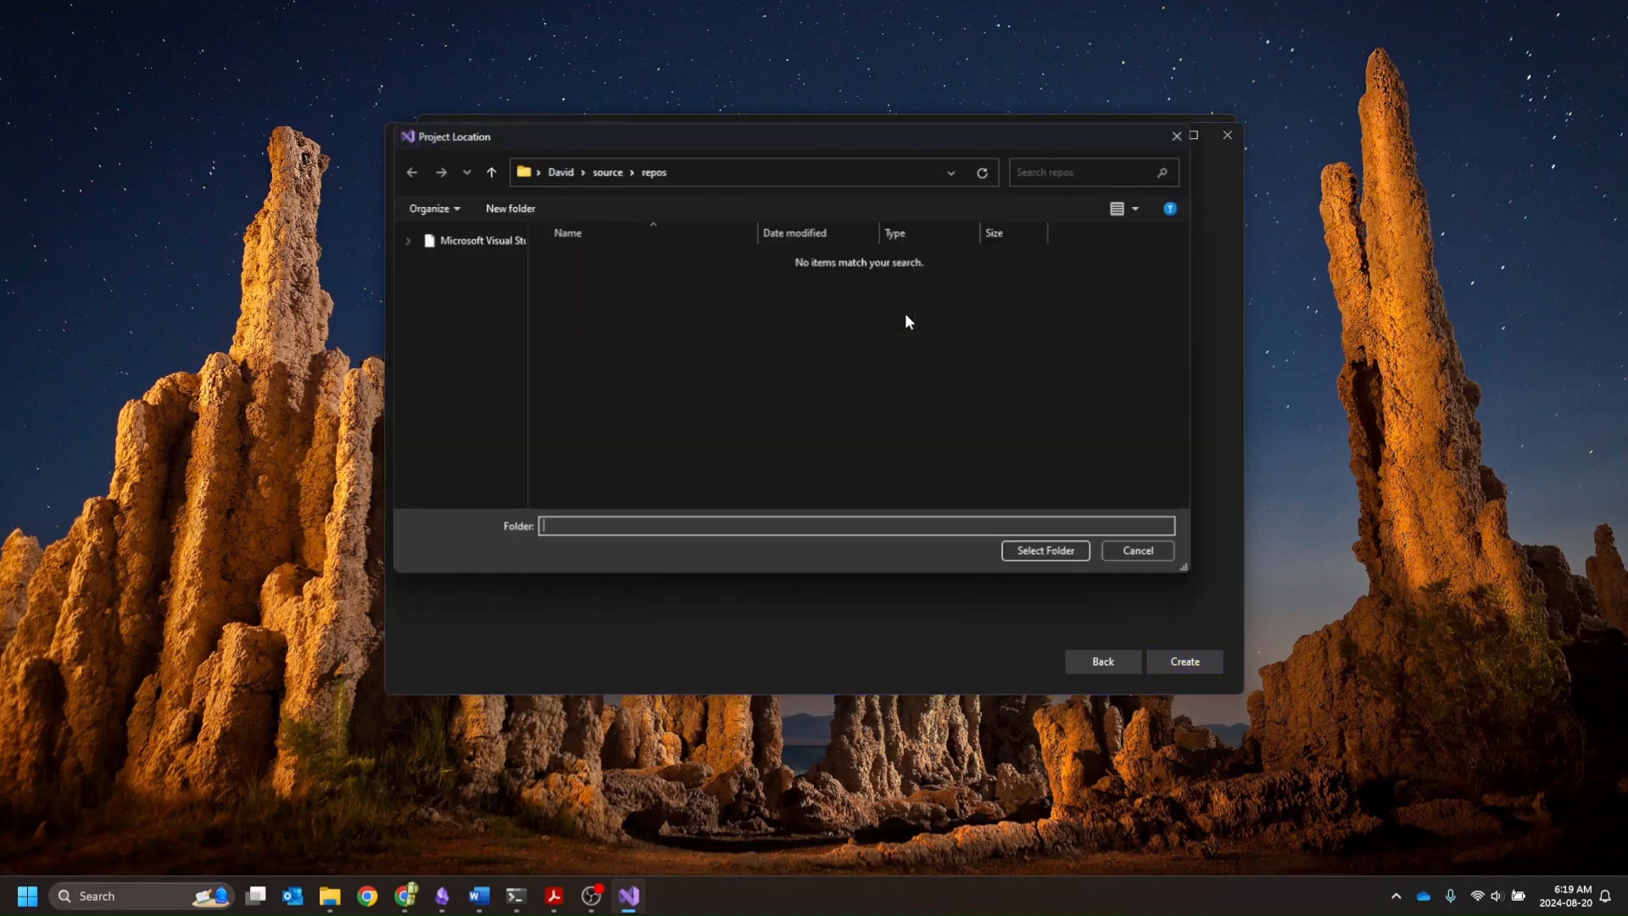
{"action": "scroll", "coordinate": [462, 352], "scroll_direction": "down", "scroll_amount": 5}
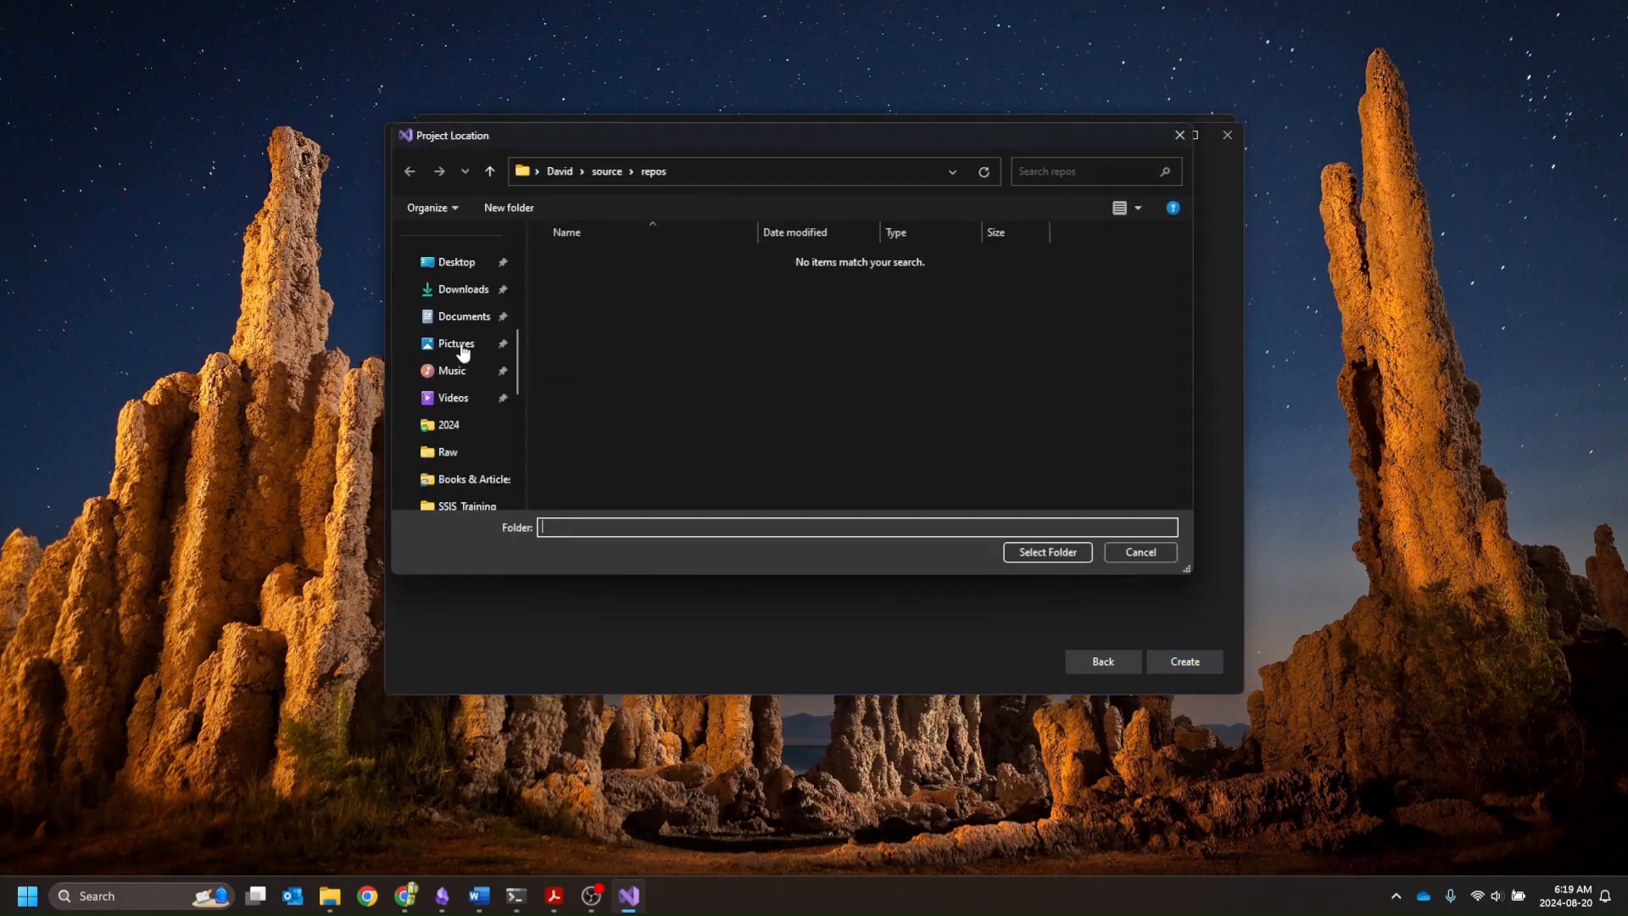
{"action": "scroll", "coordinate": [463, 398], "scroll_direction": "down", "scroll_amount": 1}
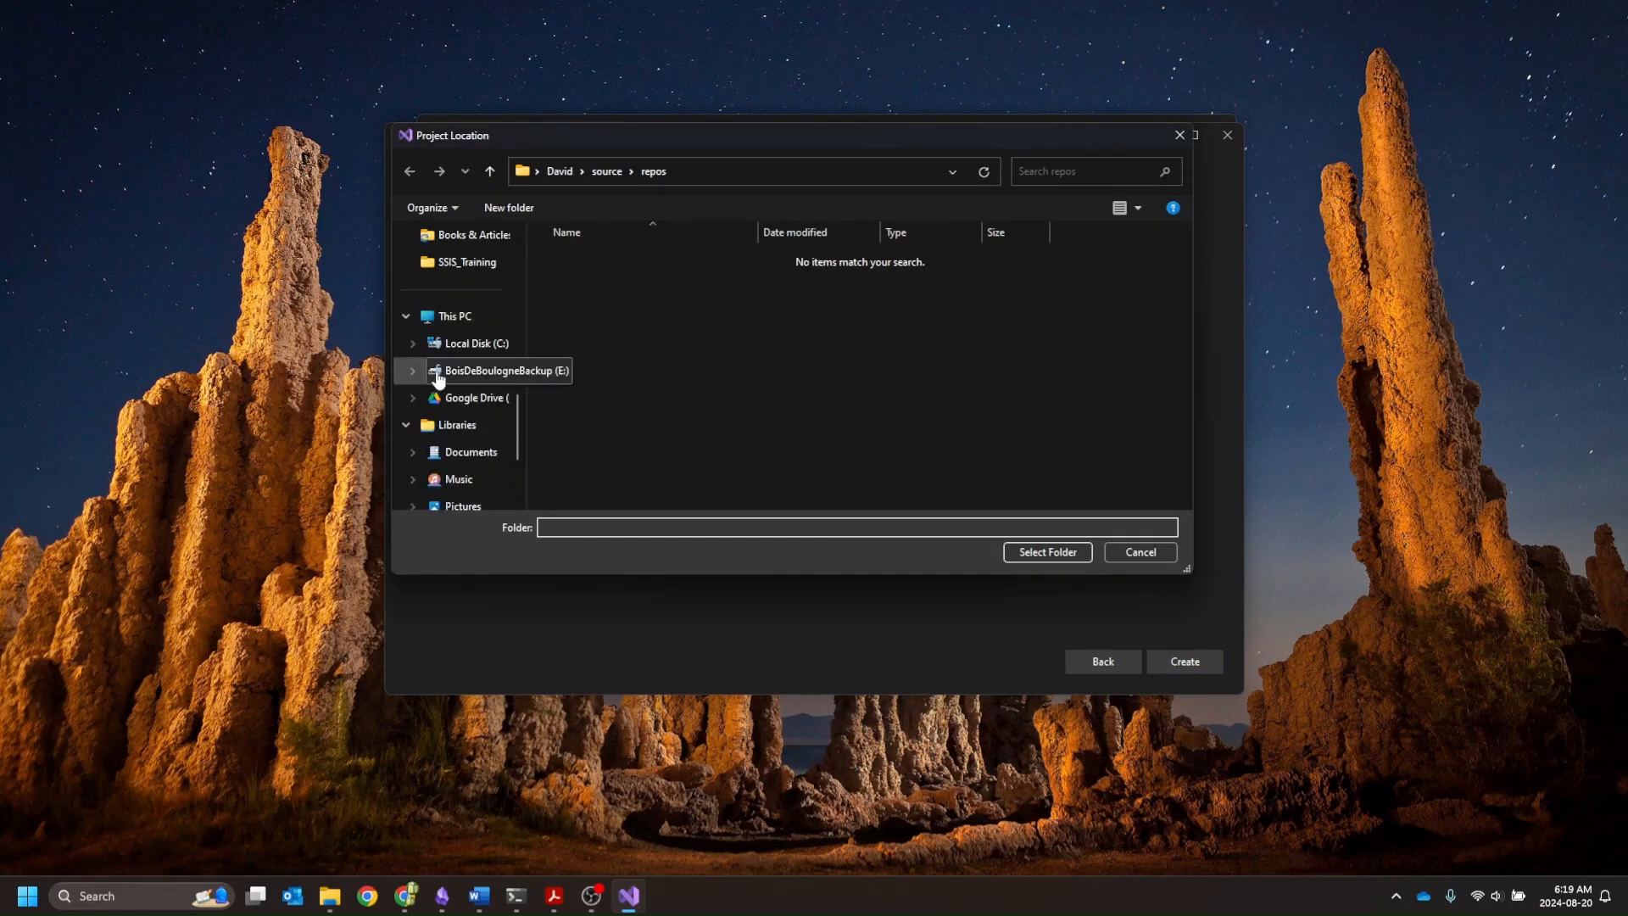
{"action": "left_click", "coordinate": [467, 373]}
{"action": "left_click", "coordinate": [570, 357]}
{"action": "double_click", "coordinate": [567, 354]}
{"action": "left_click", "coordinate": [575, 307]}
{"action": "double_click", "coordinate": [575, 308]}
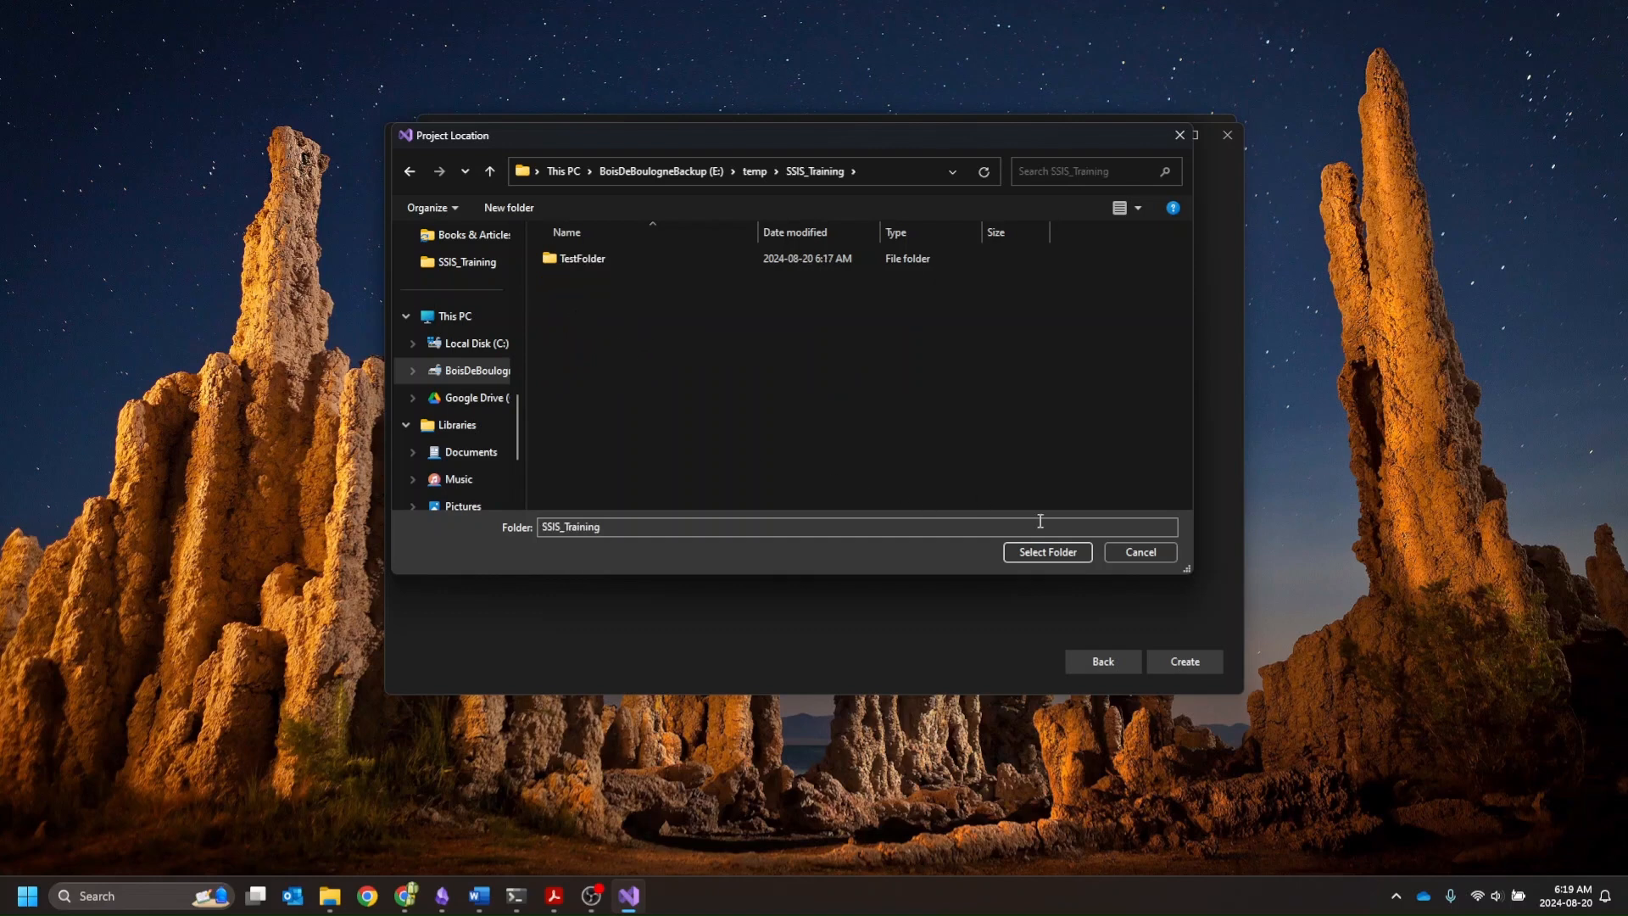
{"action": "left_click", "coordinate": [1050, 551]}
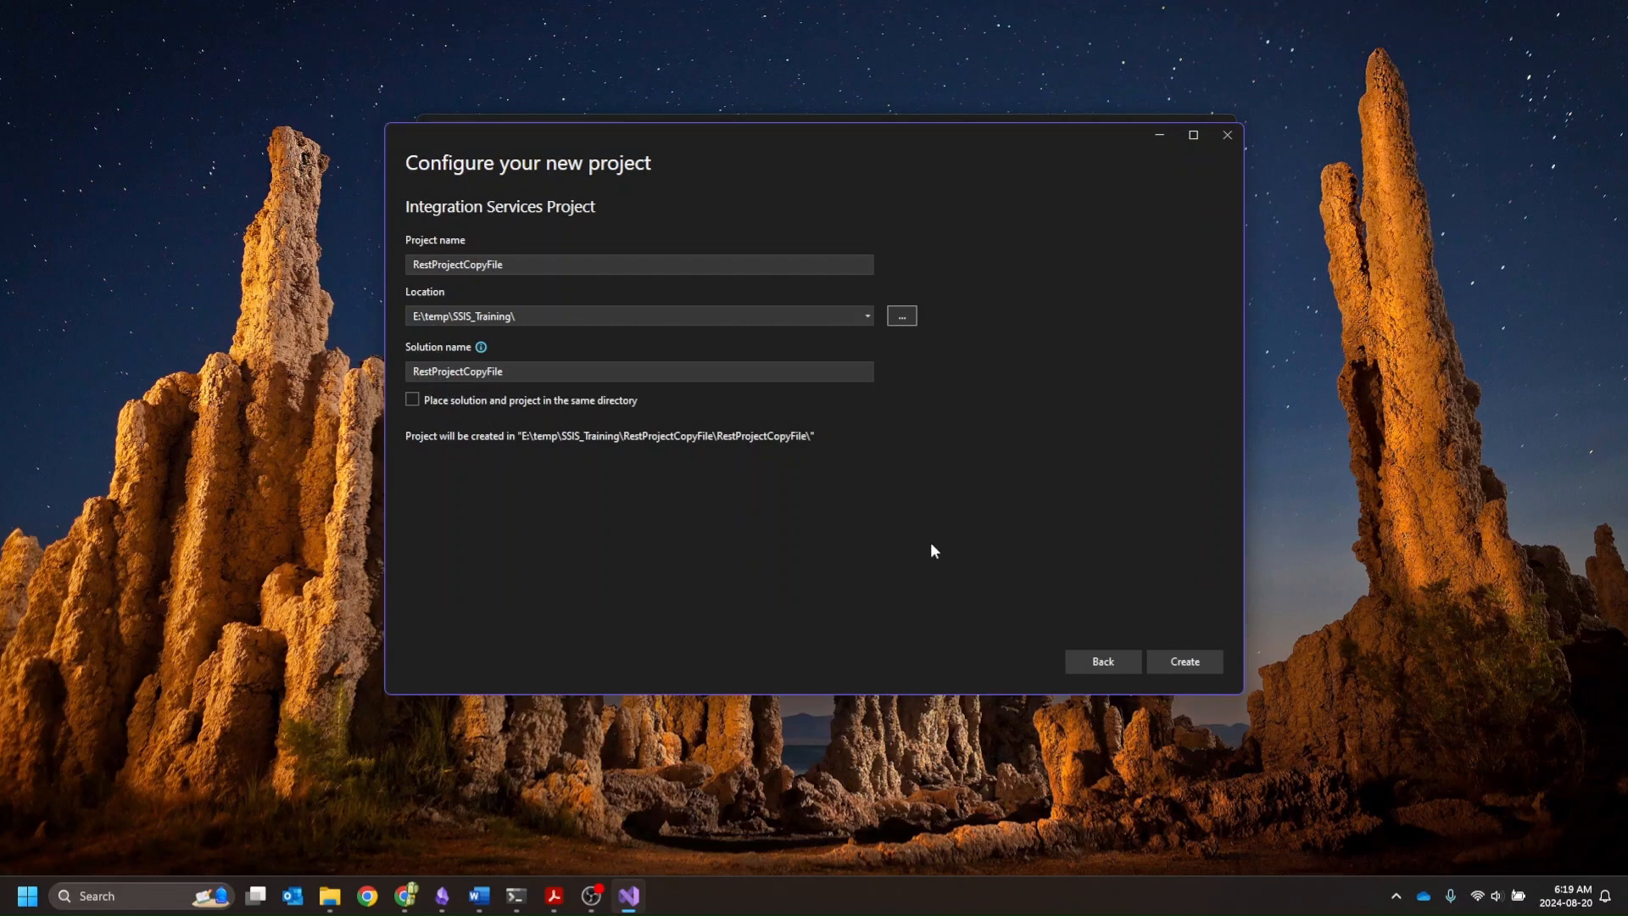
{"action": "left_click", "coordinate": [1185, 663]}
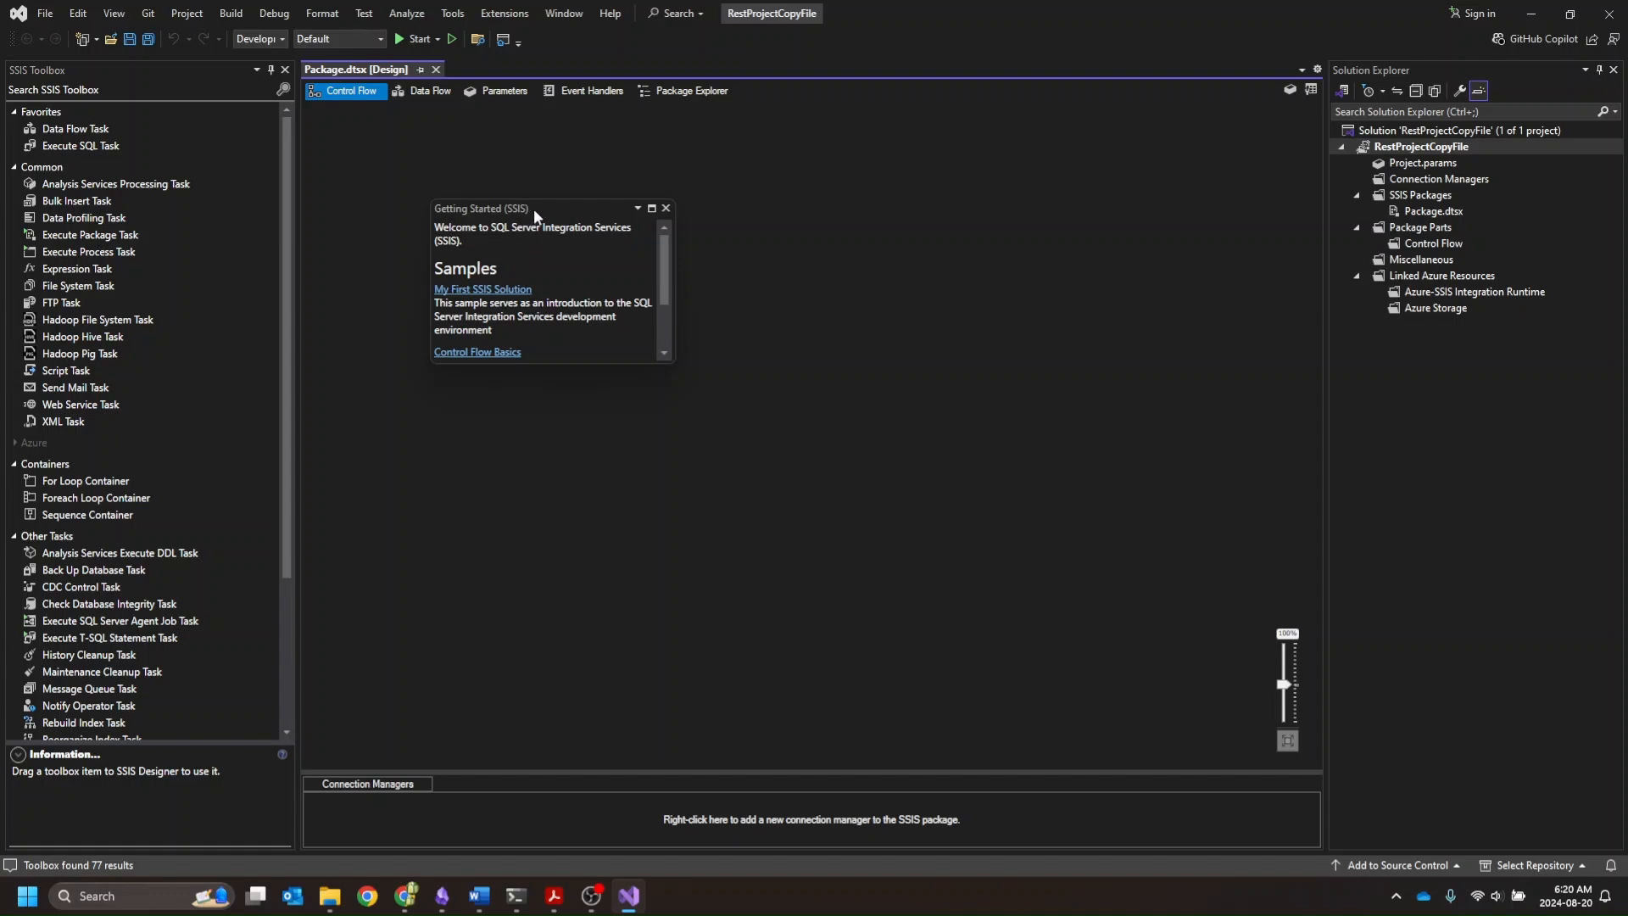
Step: Close the Getting Started (SSIS) window and enlarge the Connection Managers area below the control flow canvas
{"action": "left_click_drag", "start_coordinate": [557, 205], "coordinate": [483, 177]}
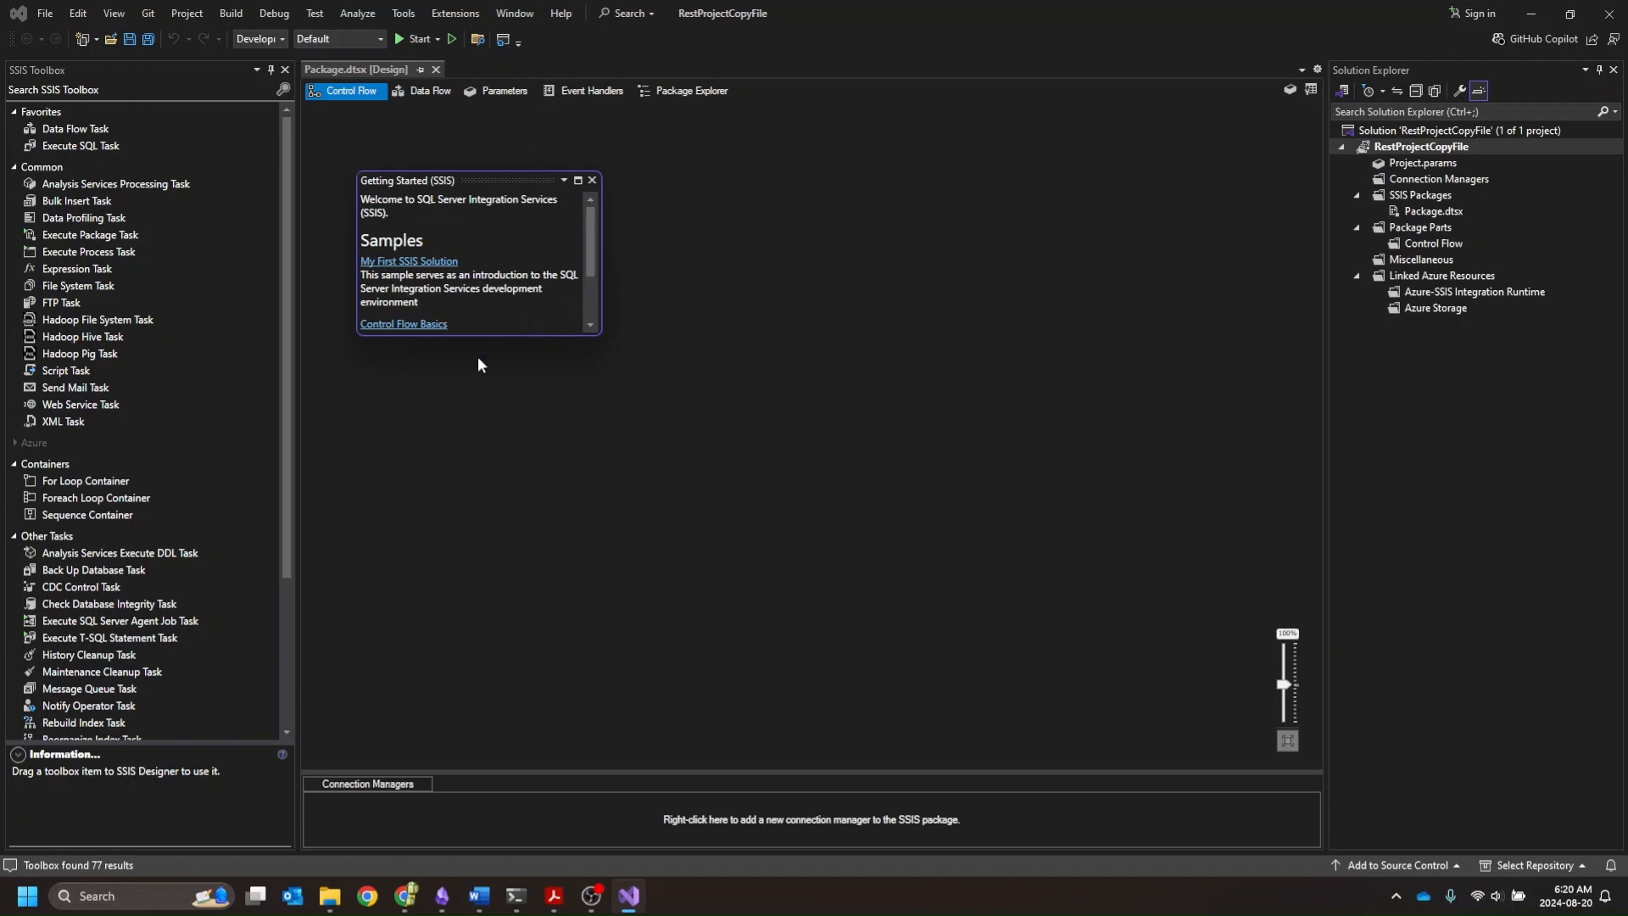
{"action": "left_click_drag", "start_coordinate": [591, 241], "coordinate": [591, 302]}
{"action": "left_click", "coordinate": [592, 181]}
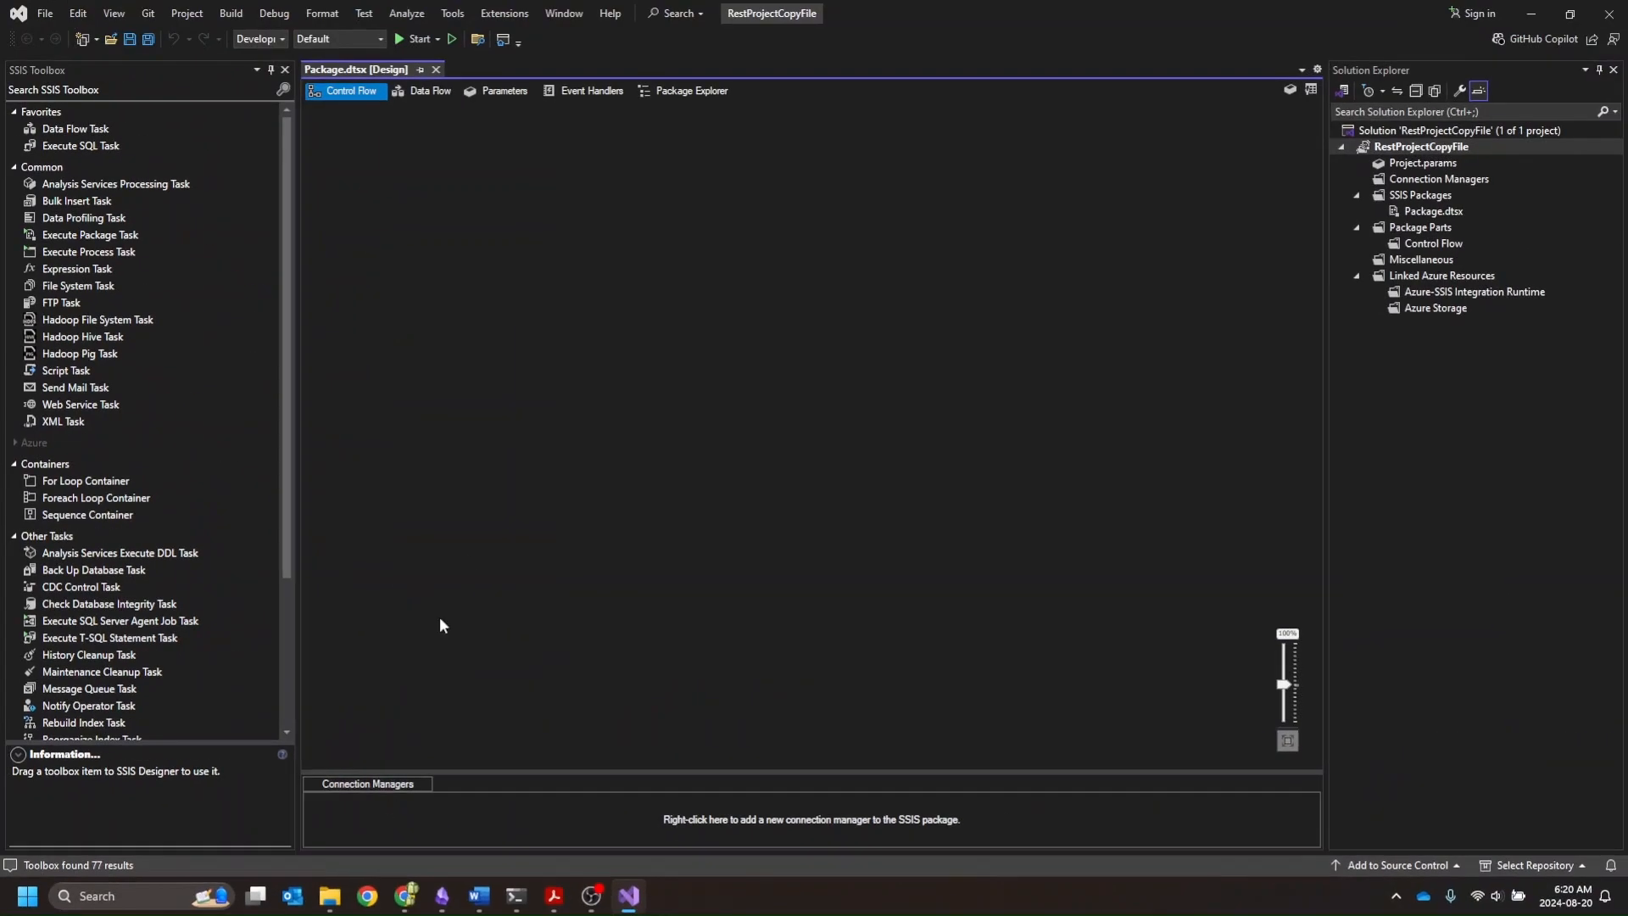
{"action": "left_click_drag", "start_coordinate": [581, 773], "coordinate": [564, 586]}
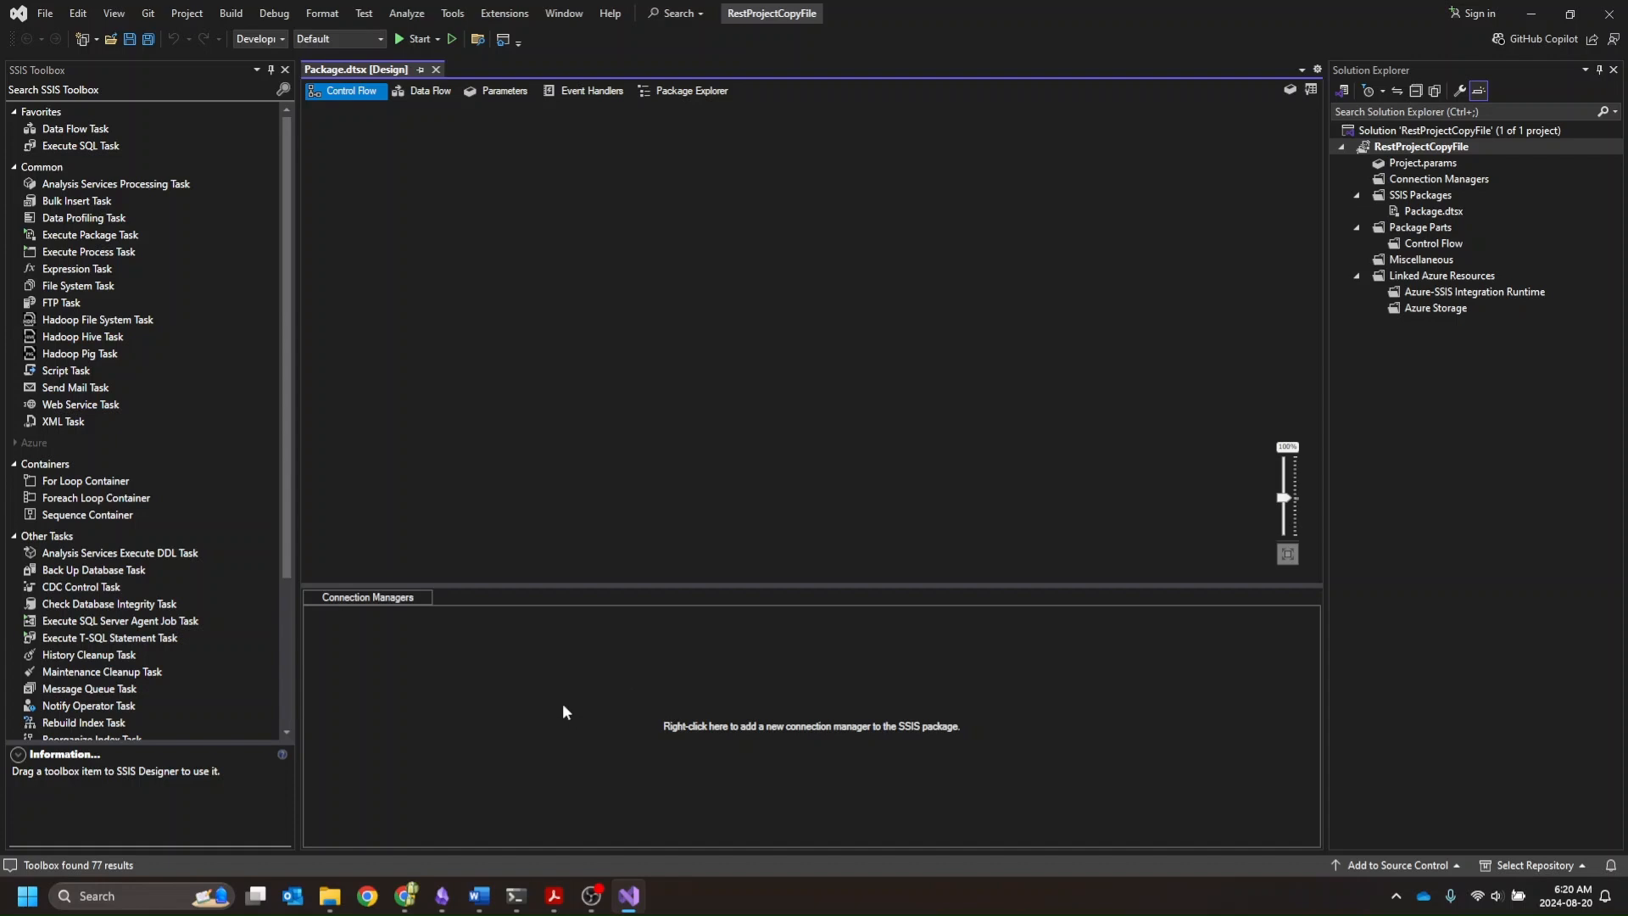
Step: Add a new connection manager of type FILE to the package with the usage type Existing file
{"action": "right_click", "coordinate": [668, 707]}
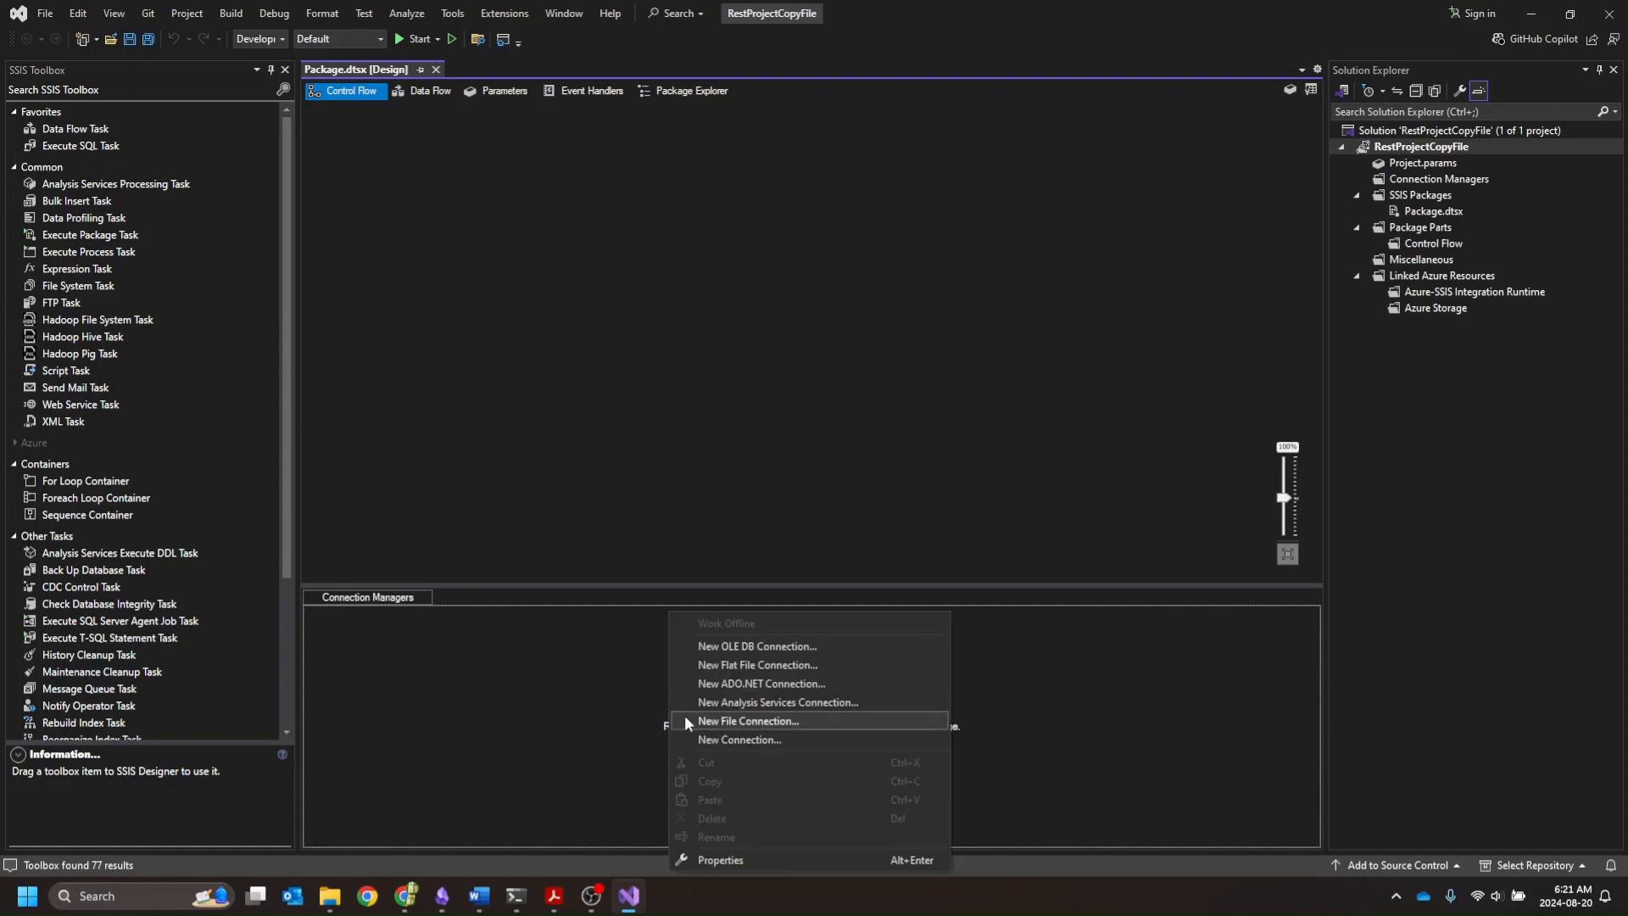
{"action": "left_click", "coordinate": [745, 739]}
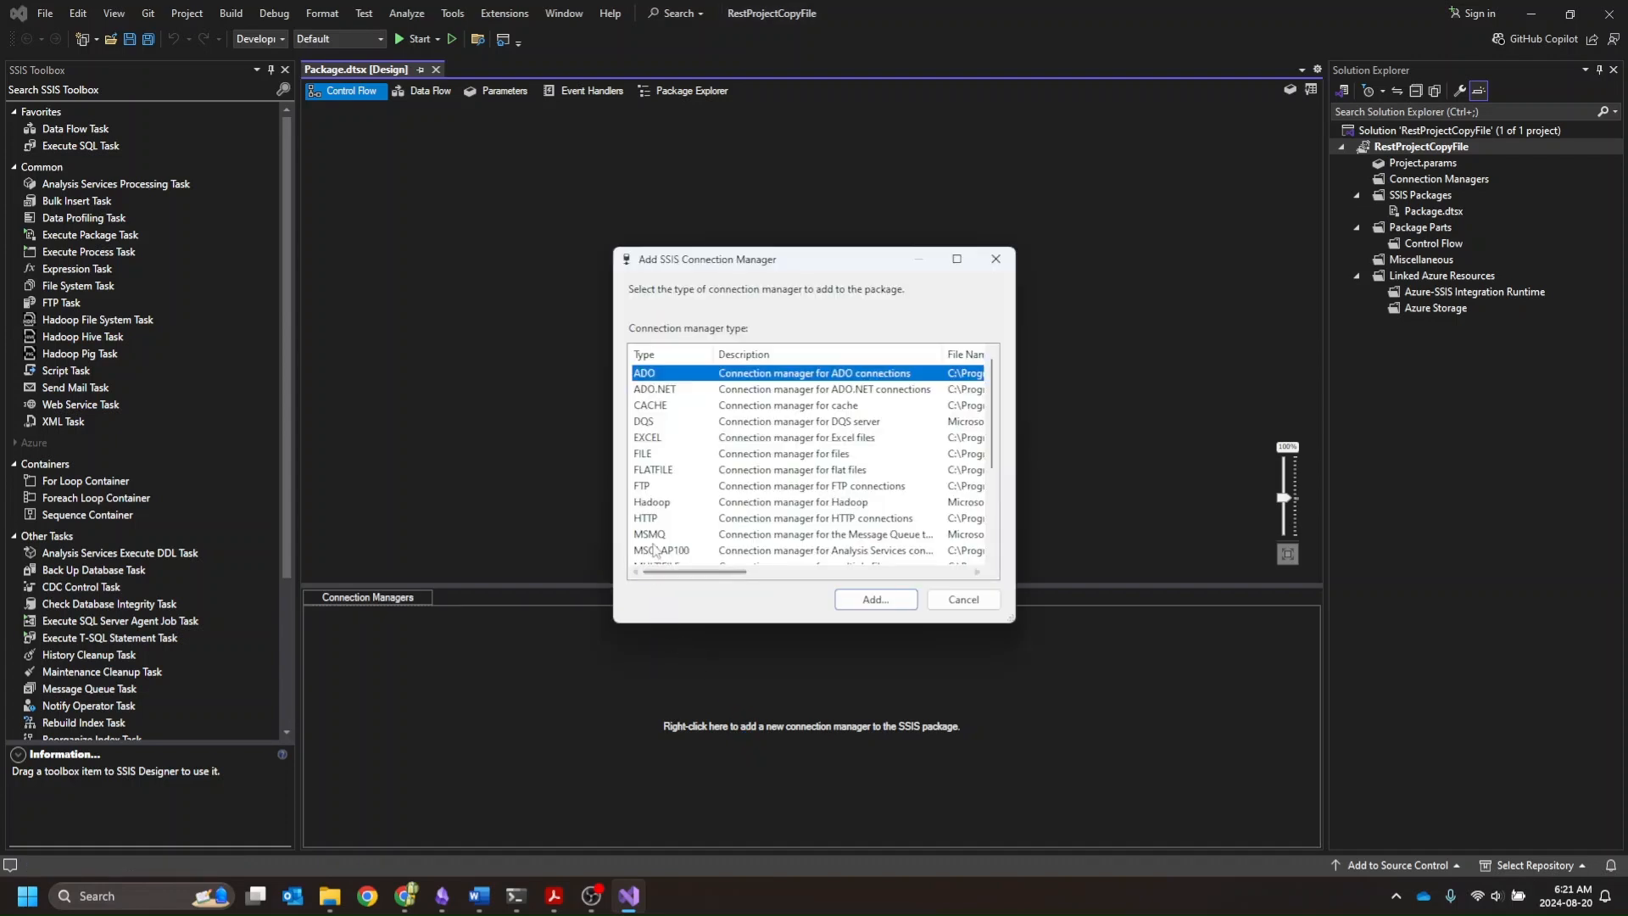
{"action": "left_click", "coordinate": [761, 458]}
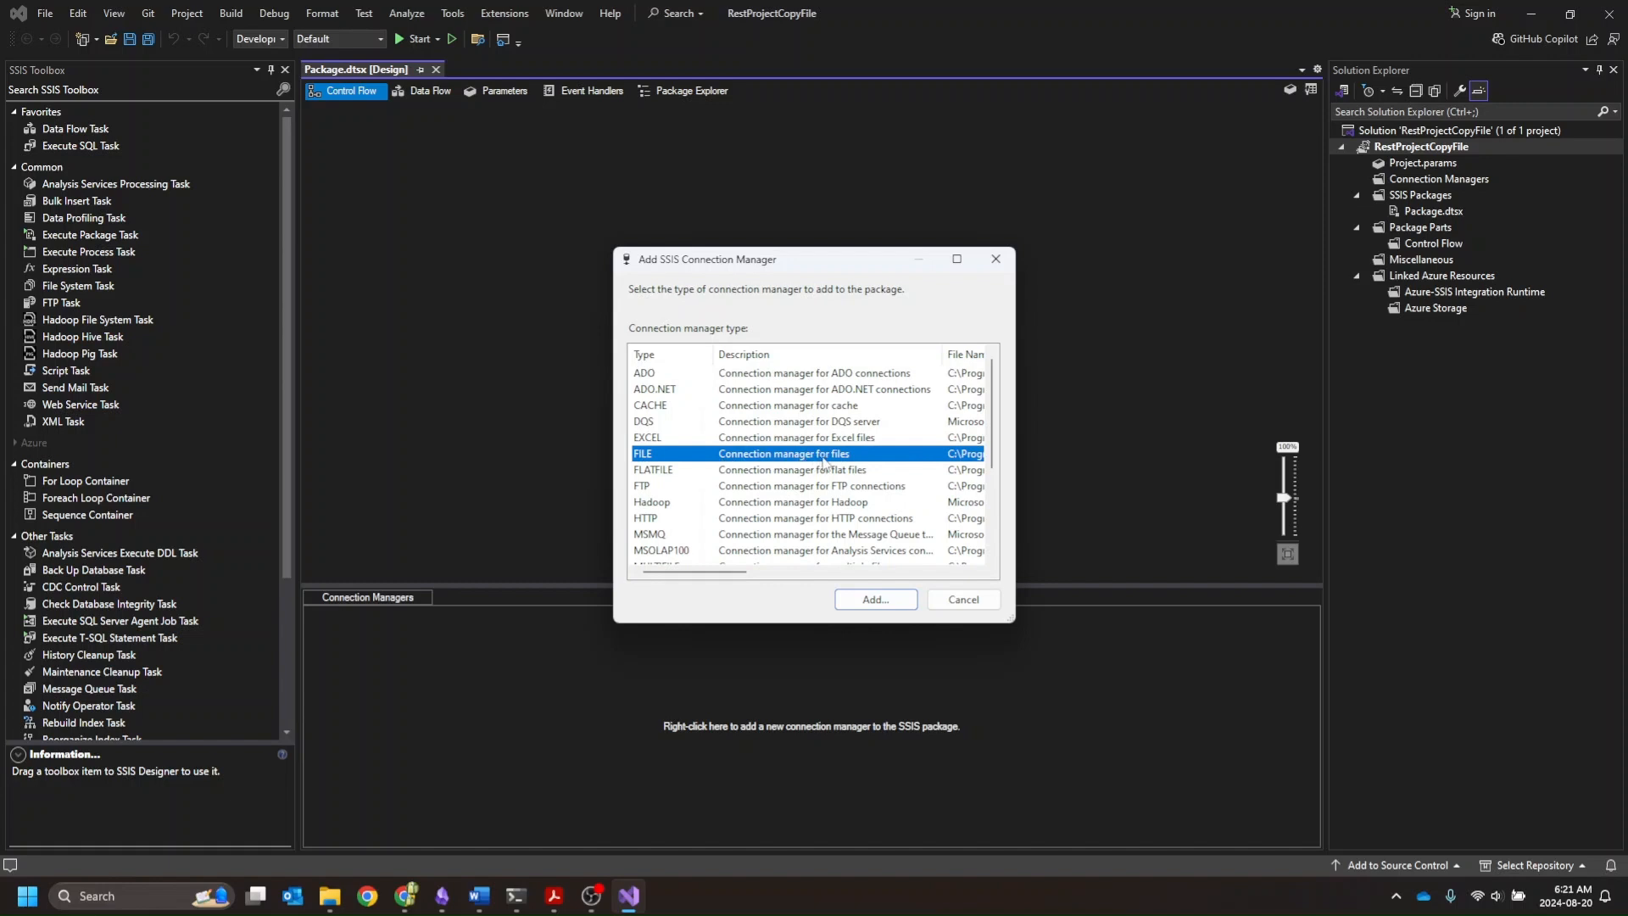
{"action": "left_click", "coordinate": [862, 602]}
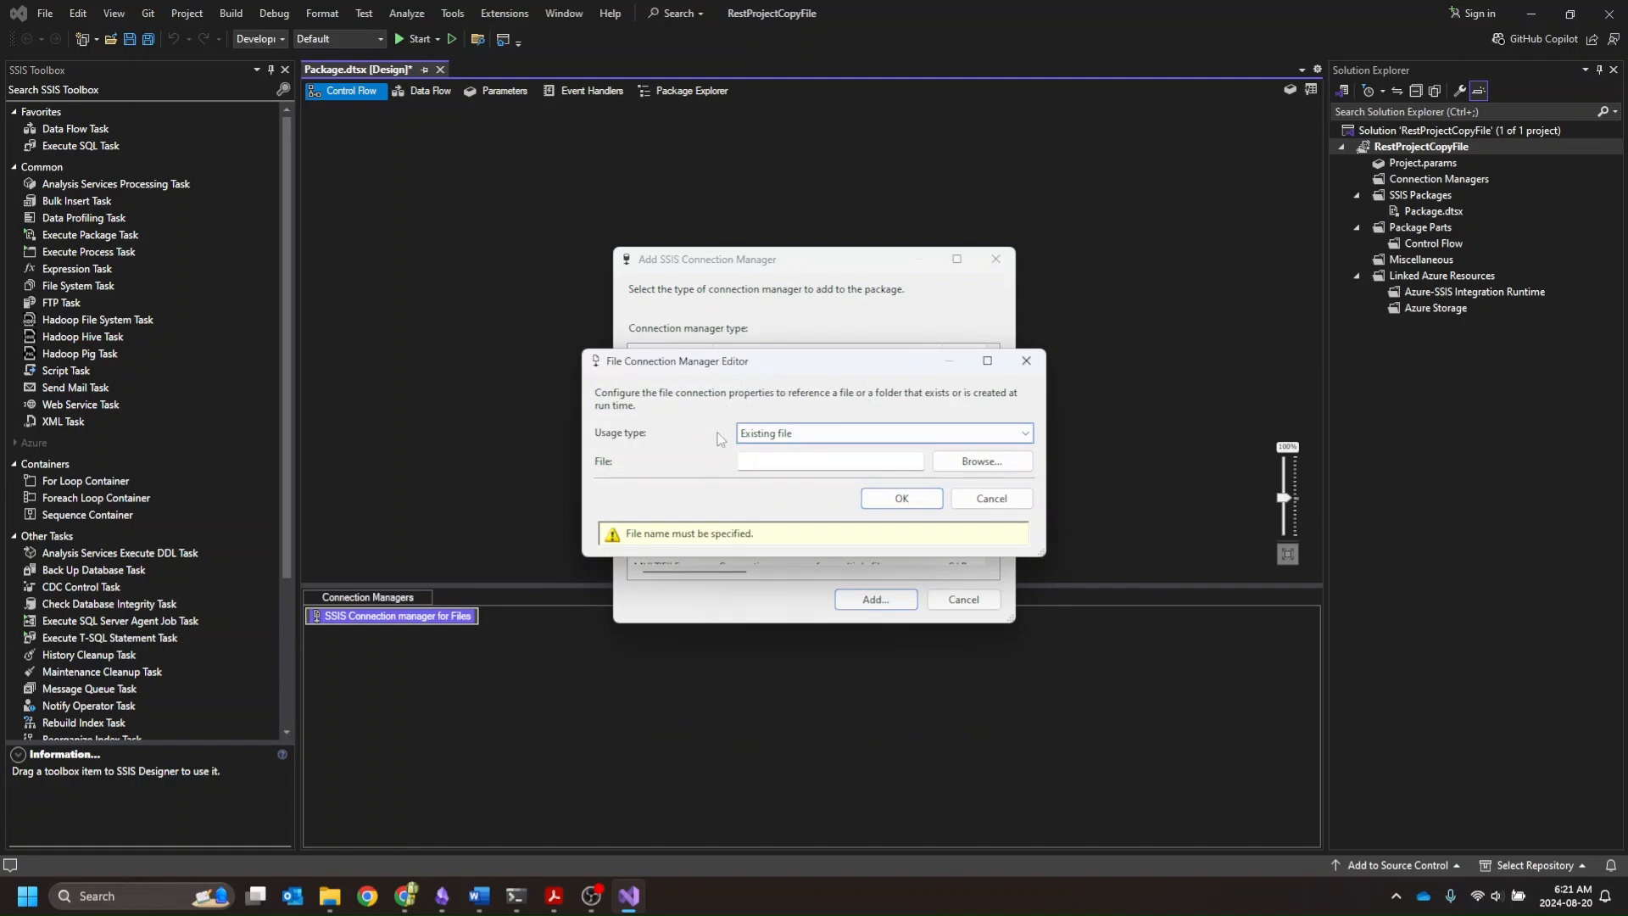
{"action": "left_click", "coordinate": [1027, 433]}
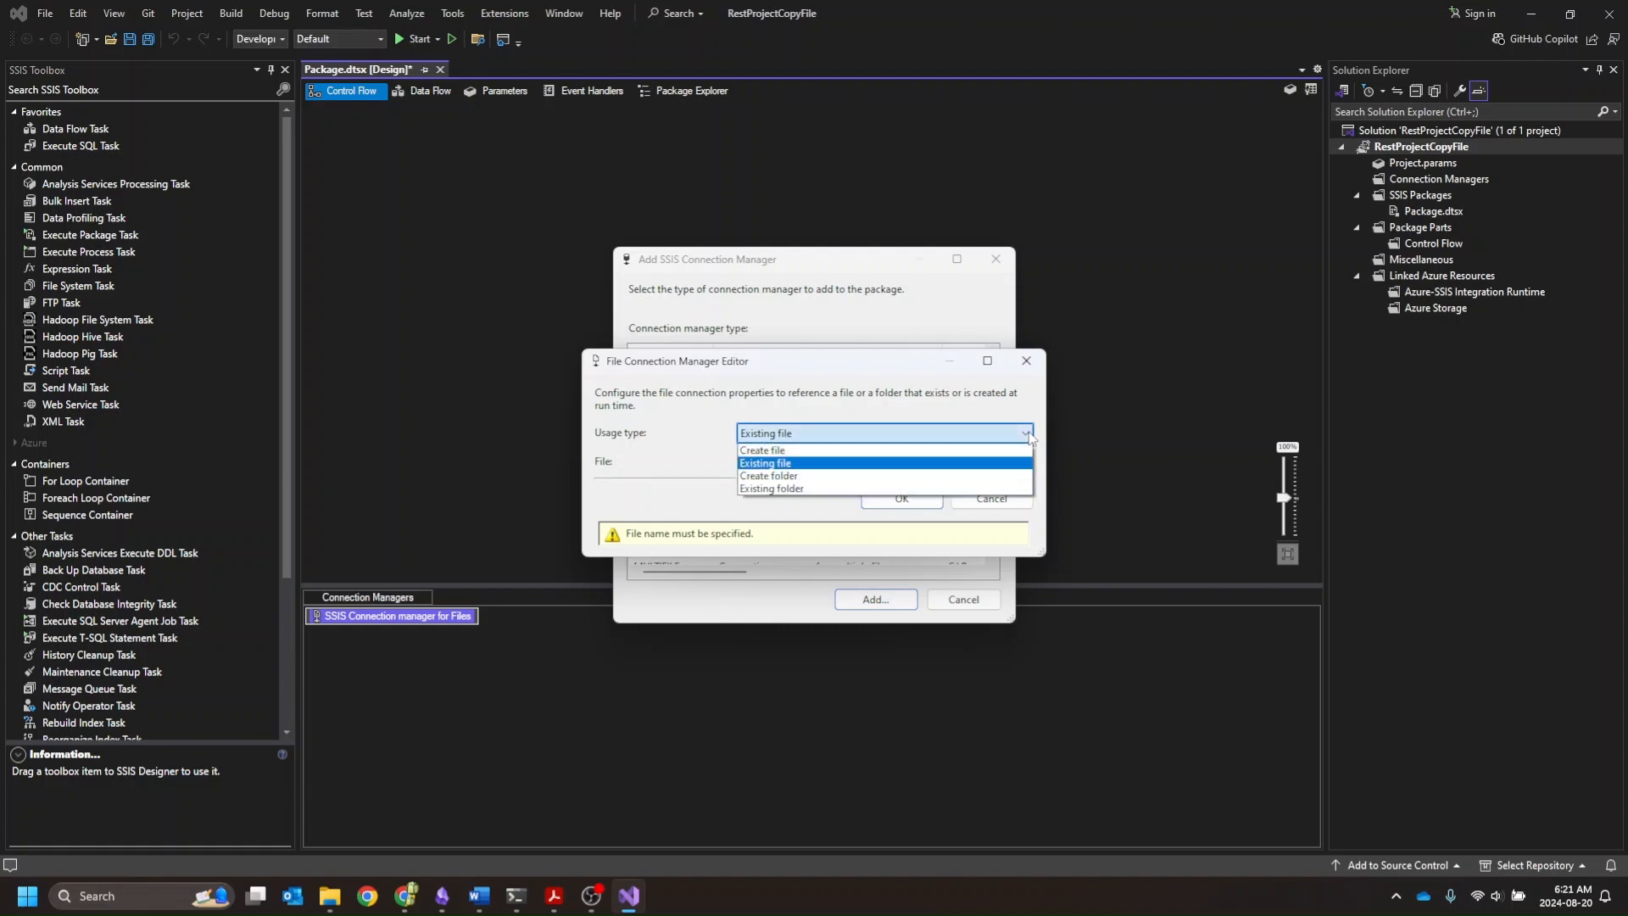
{"action": "left_click", "coordinate": [793, 466]}
Step: Point the file connection to TestFile in SSIS_Training\TestFolder\NewFolder and confirm the connection manager
{"action": "left_click", "coordinate": [954, 466]}
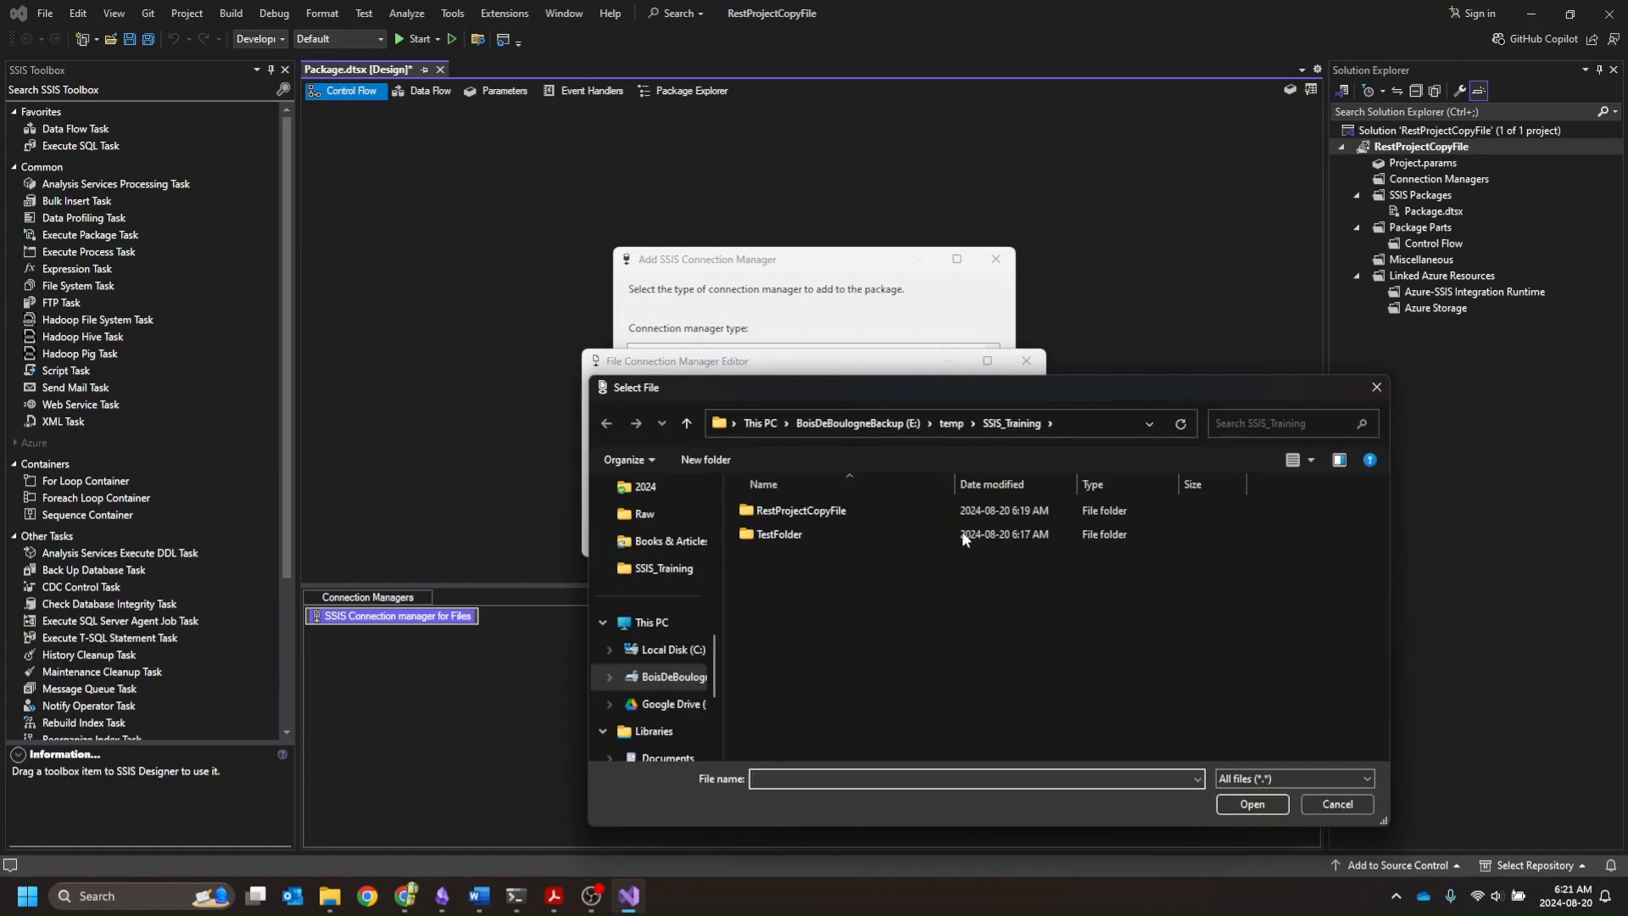
{"action": "double_click", "coordinate": [767, 533]}
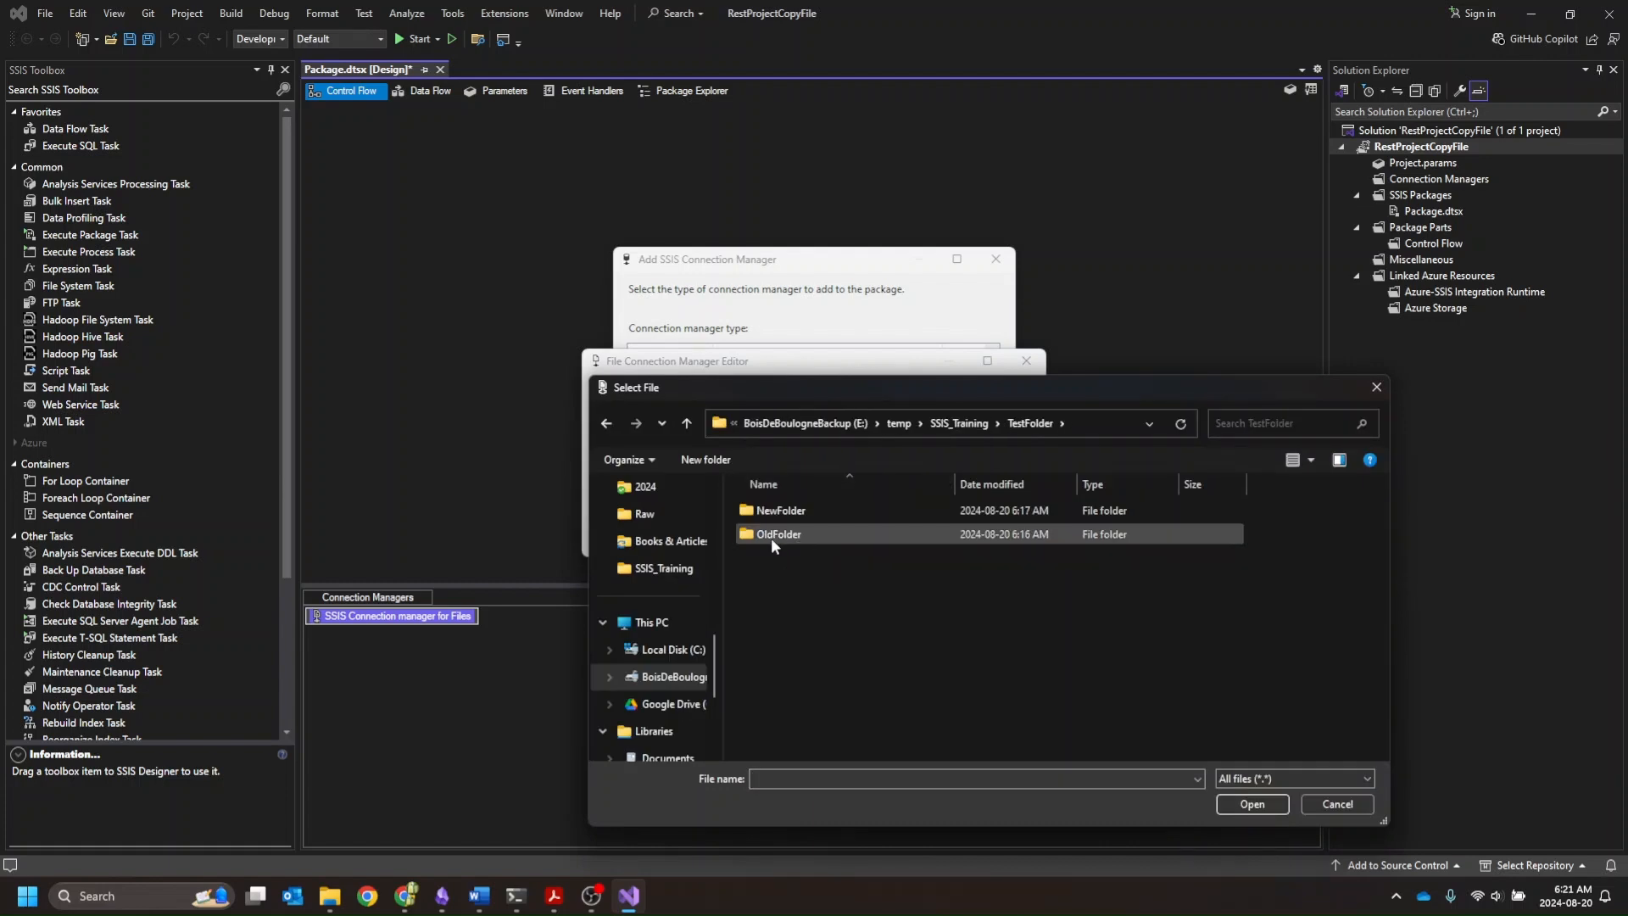
{"action": "double_click", "coordinate": [777, 536]}
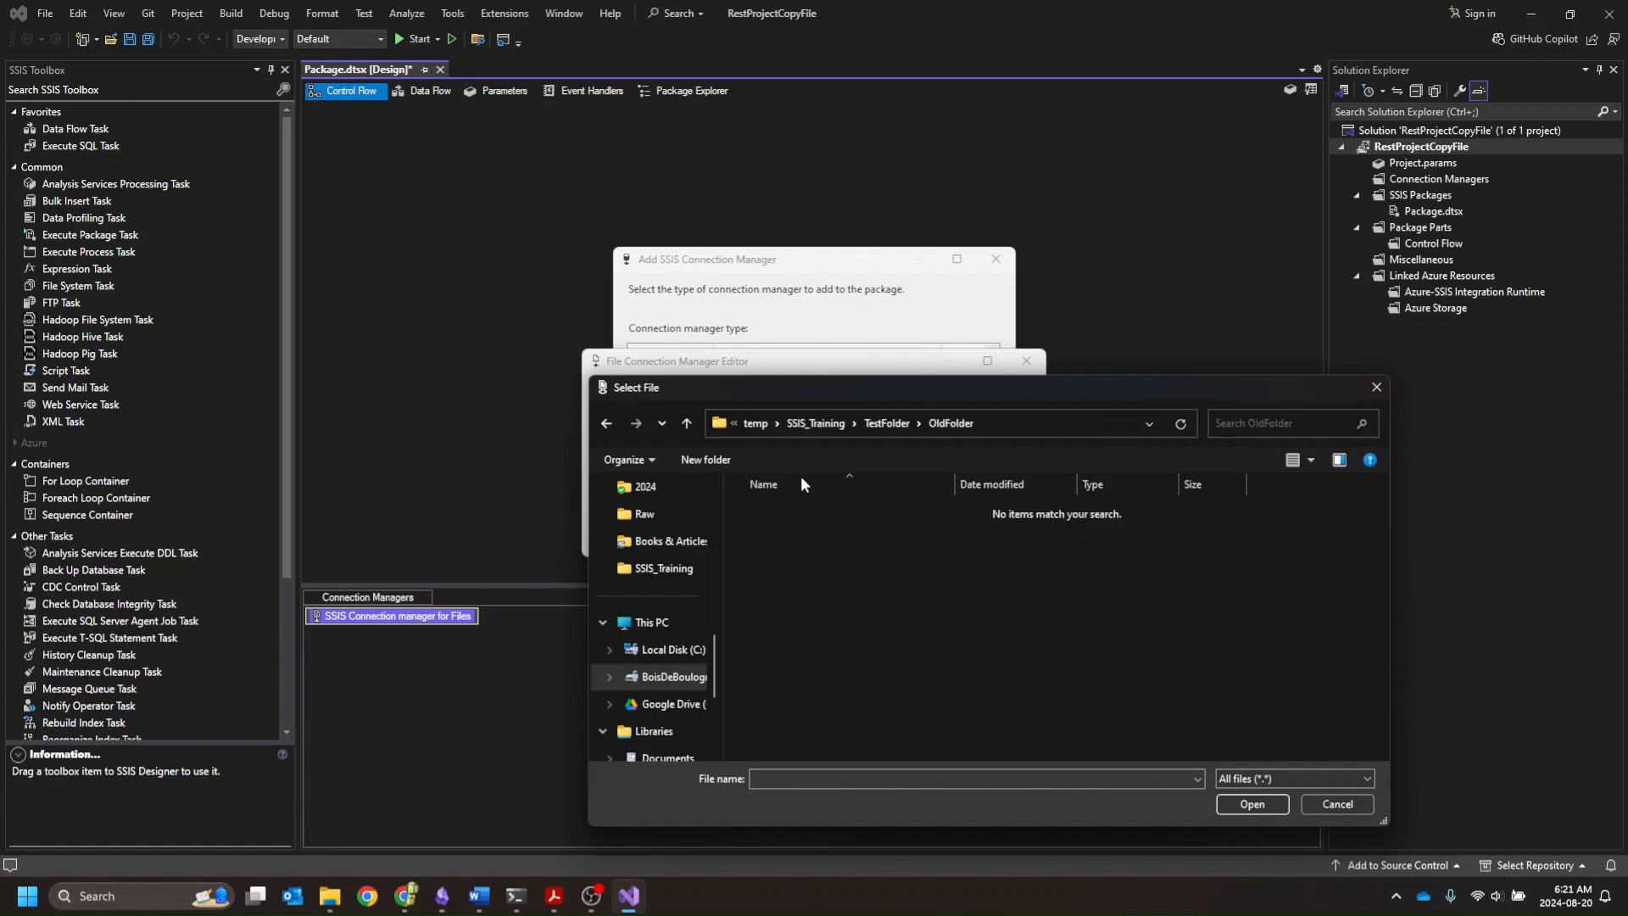
{"action": "left_click", "coordinate": [892, 424]}
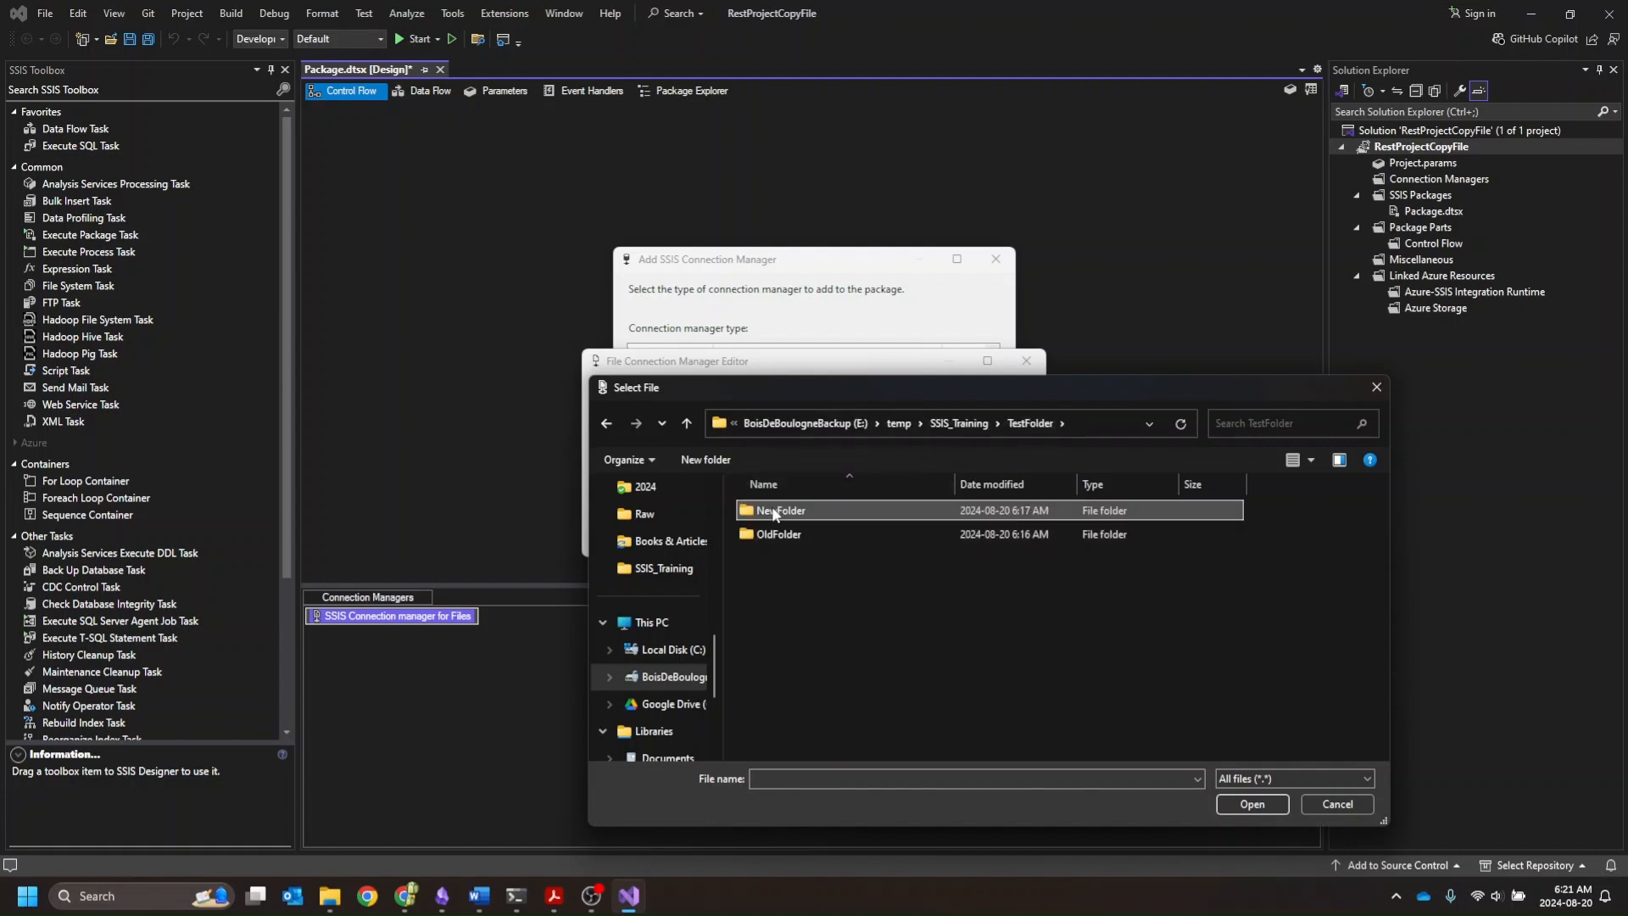
{"action": "double_click", "coordinate": [771, 508]}
{"action": "left_click", "coordinate": [773, 511]}
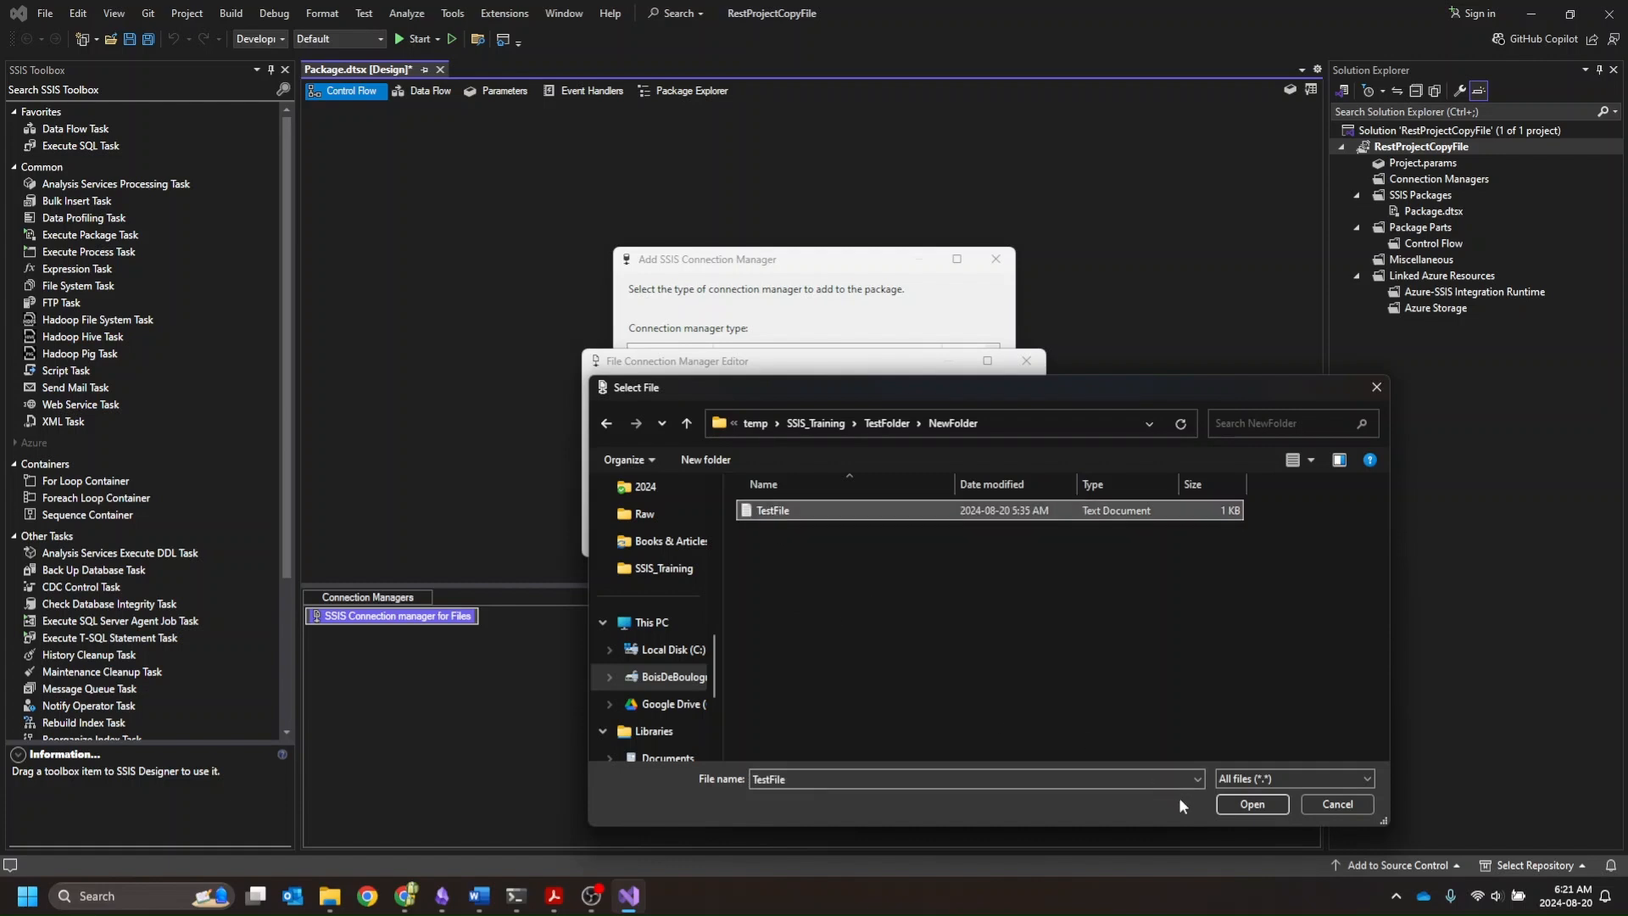
{"action": "left_click", "coordinate": [1235, 805]}
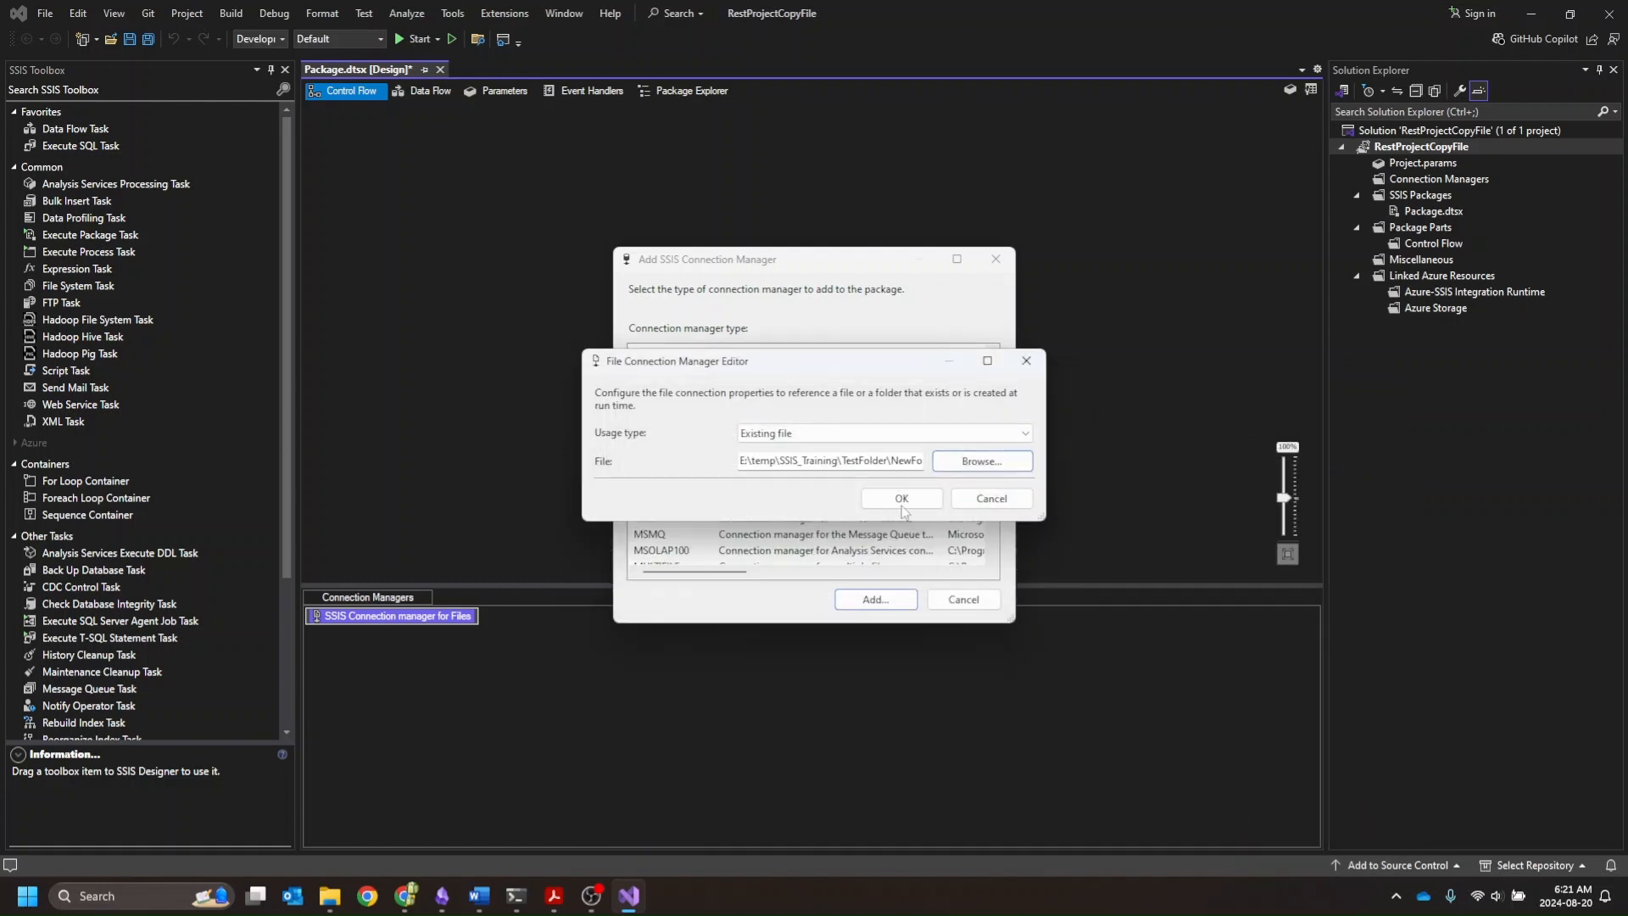
{"action": "left_click", "coordinate": [898, 498]}
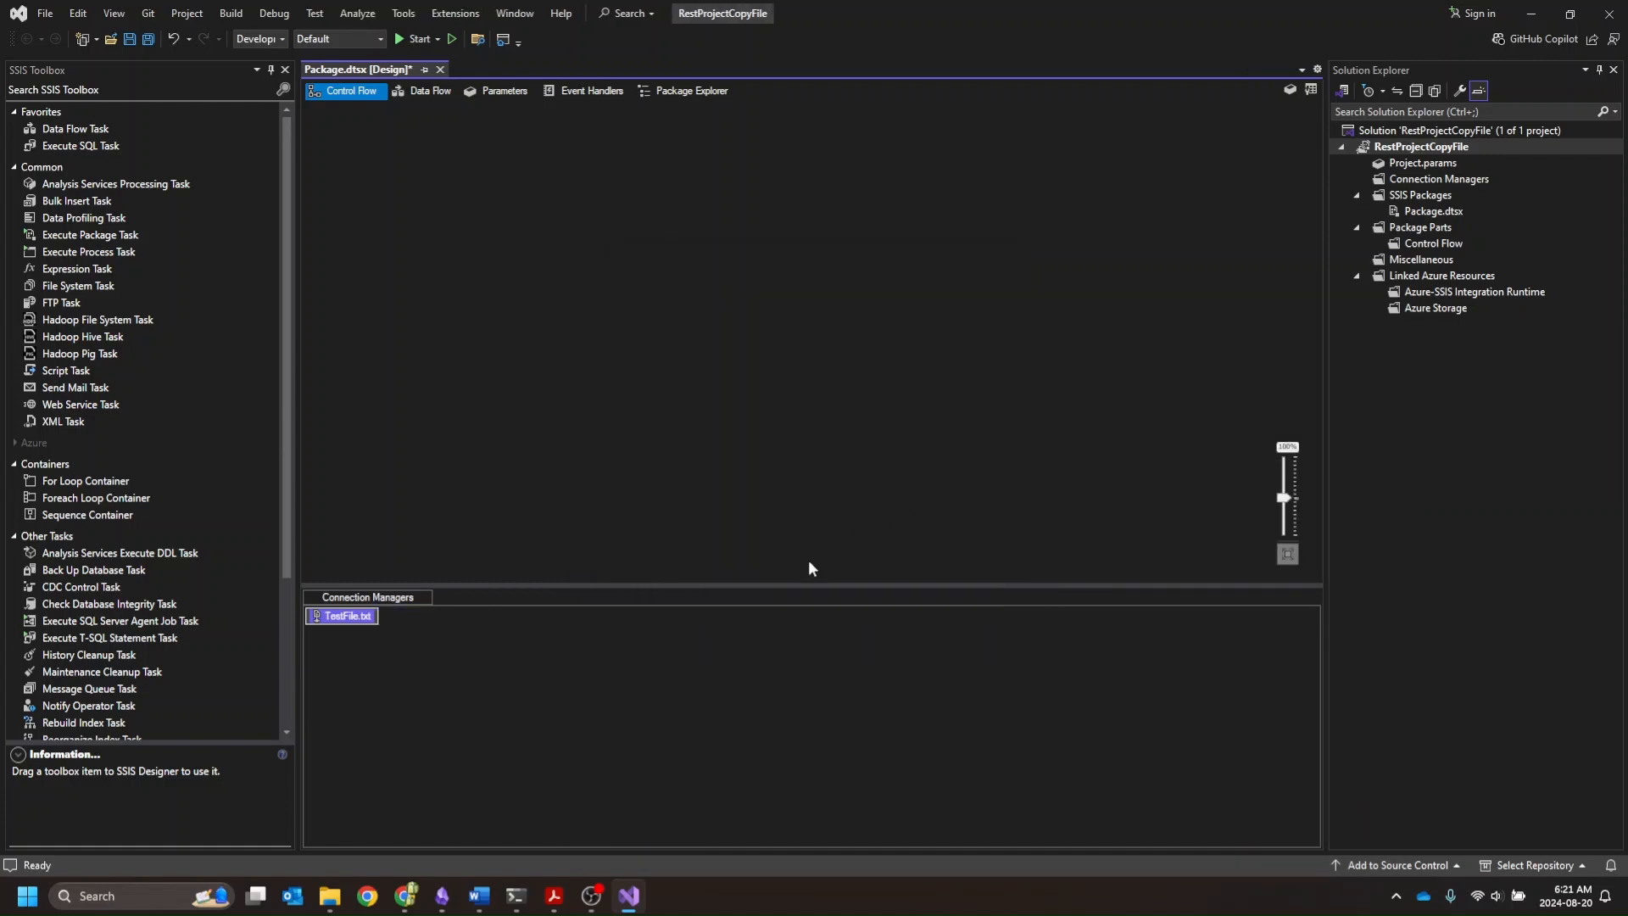
Step: Add a second connection manager of type FILE to the package with the usage type Existing folder
{"action": "right_click", "coordinate": [598, 655]}
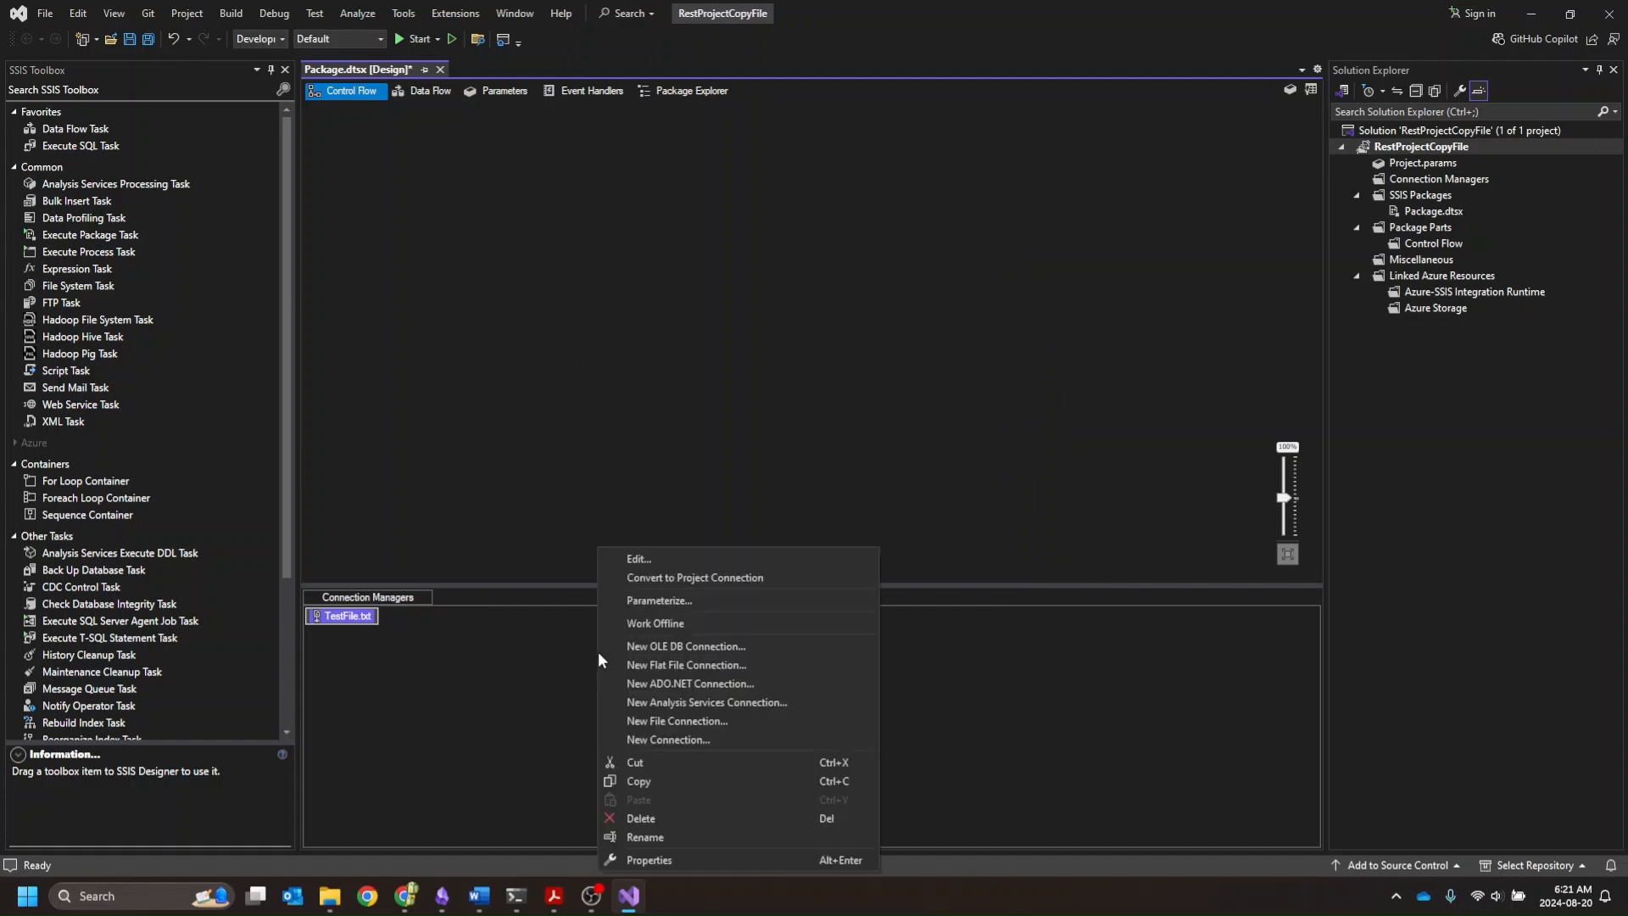
{"action": "left_click", "coordinate": [695, 740]}
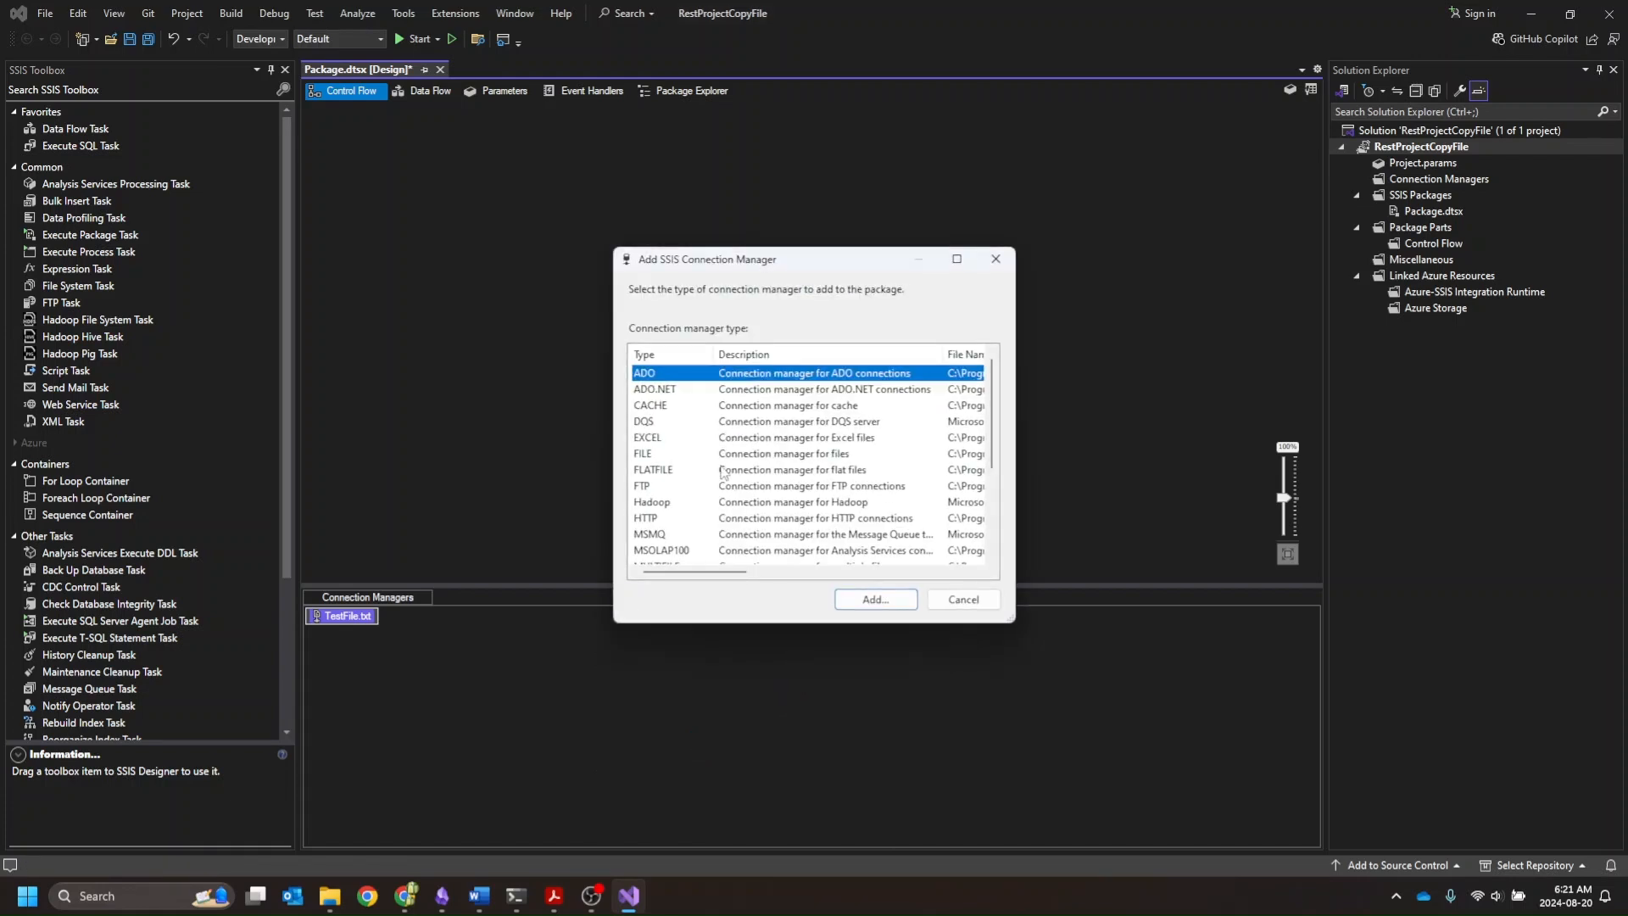
{"action": "left_click", "coordinate": [751, 457]}
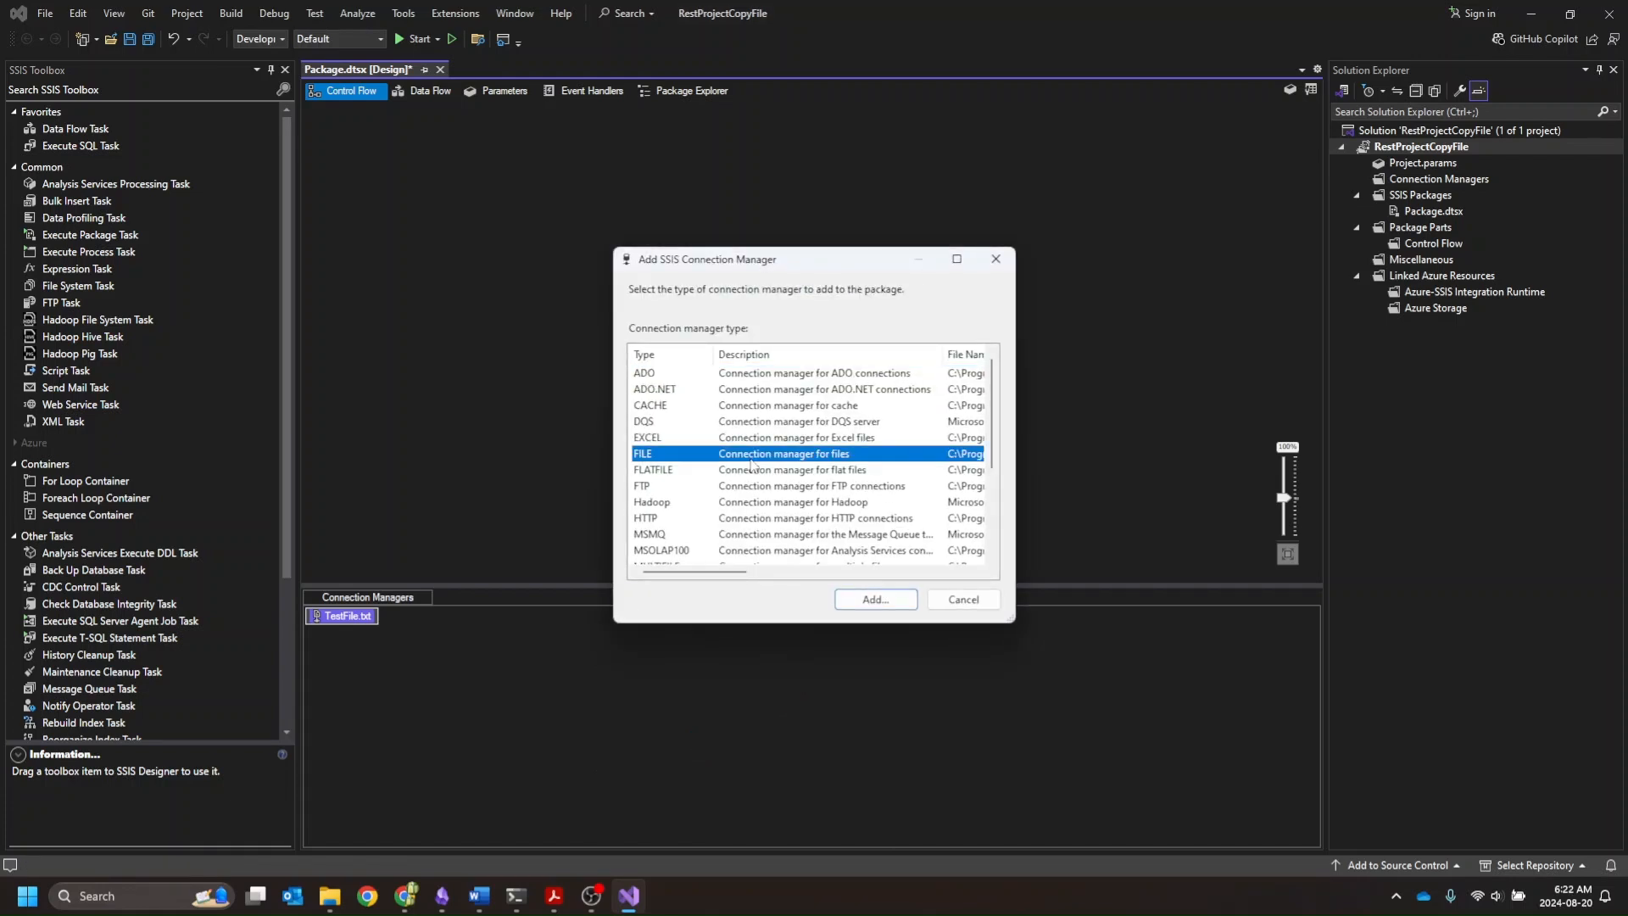
{"action": "left_click", "coordinate": [866, 603]}
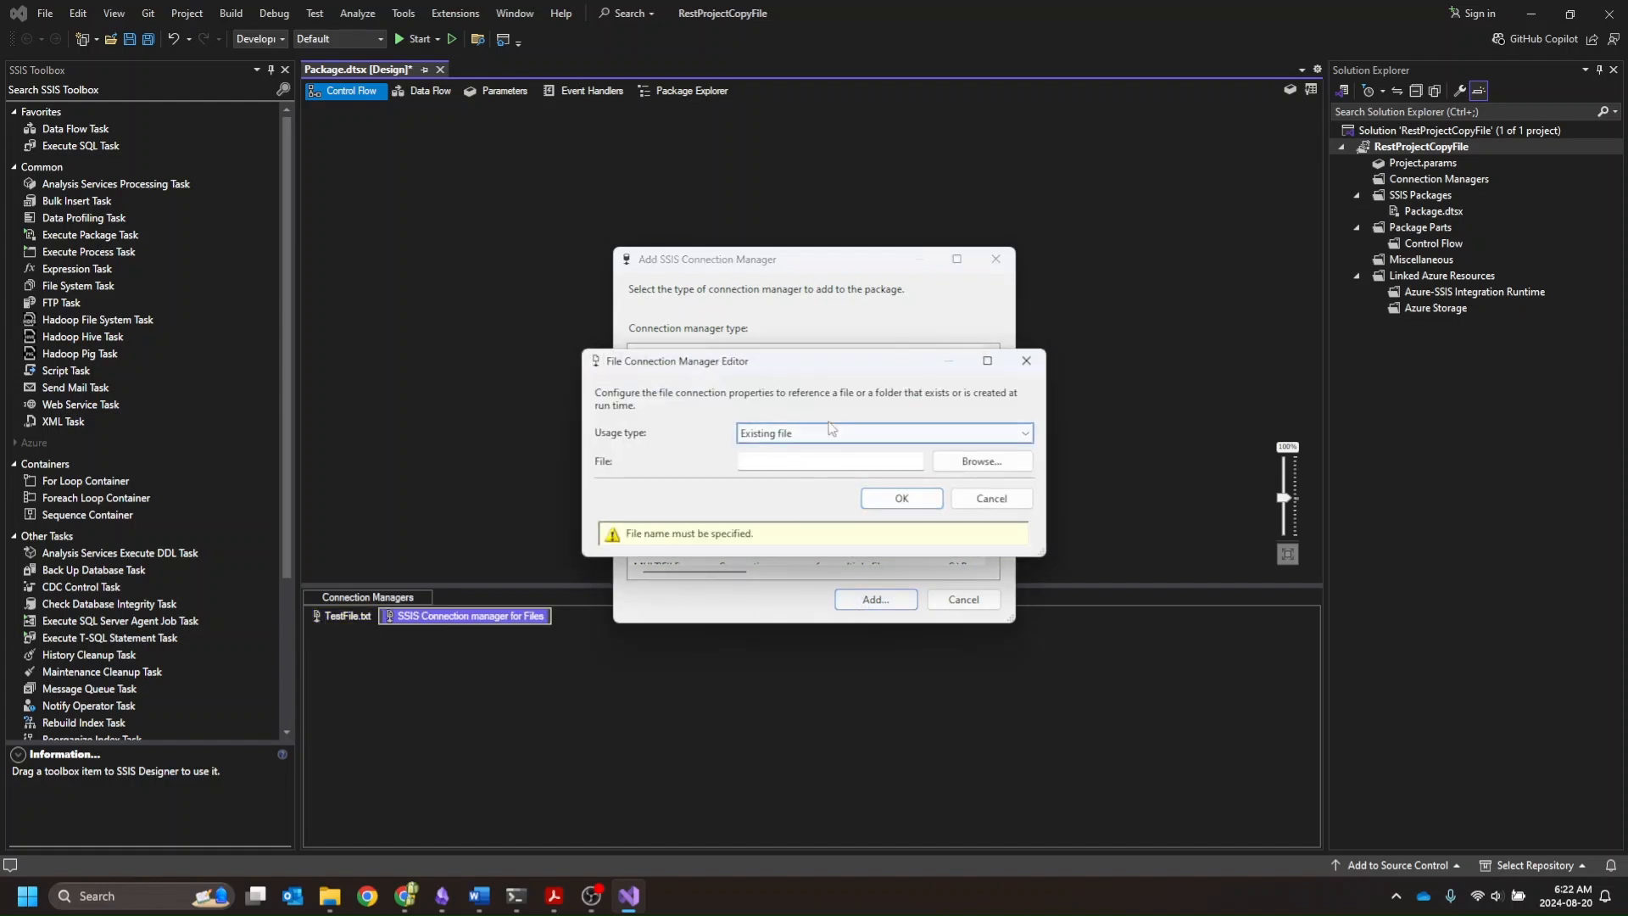
{"action": "left_click", "coordinate": [842, 435]}
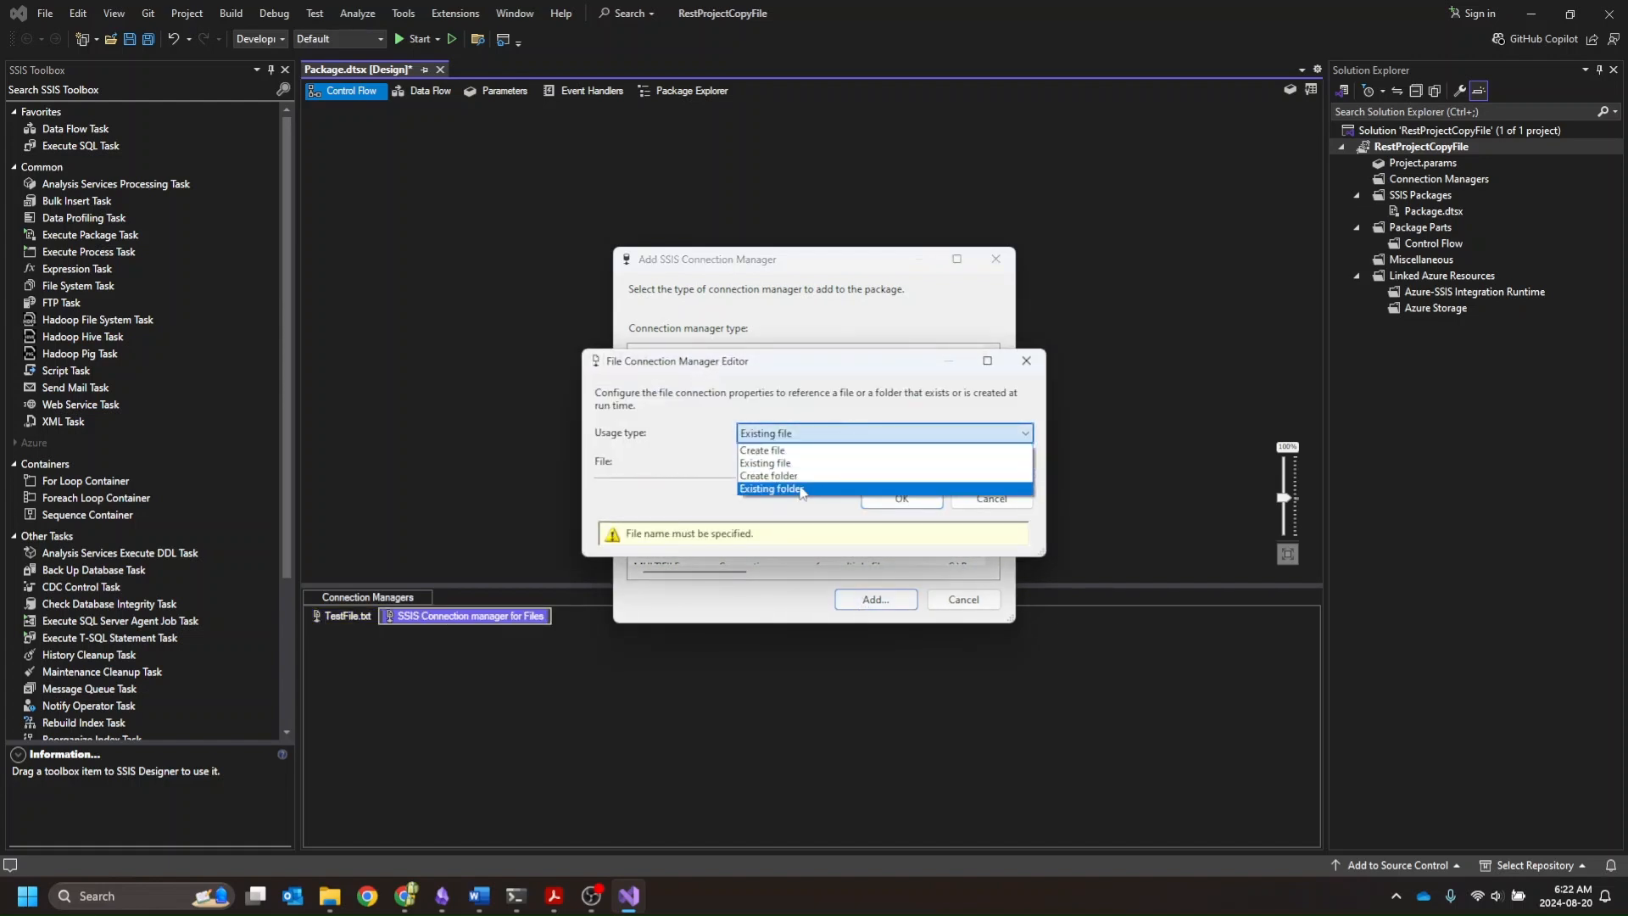
{"action": "left_click", "coordinate": [771, 489]}
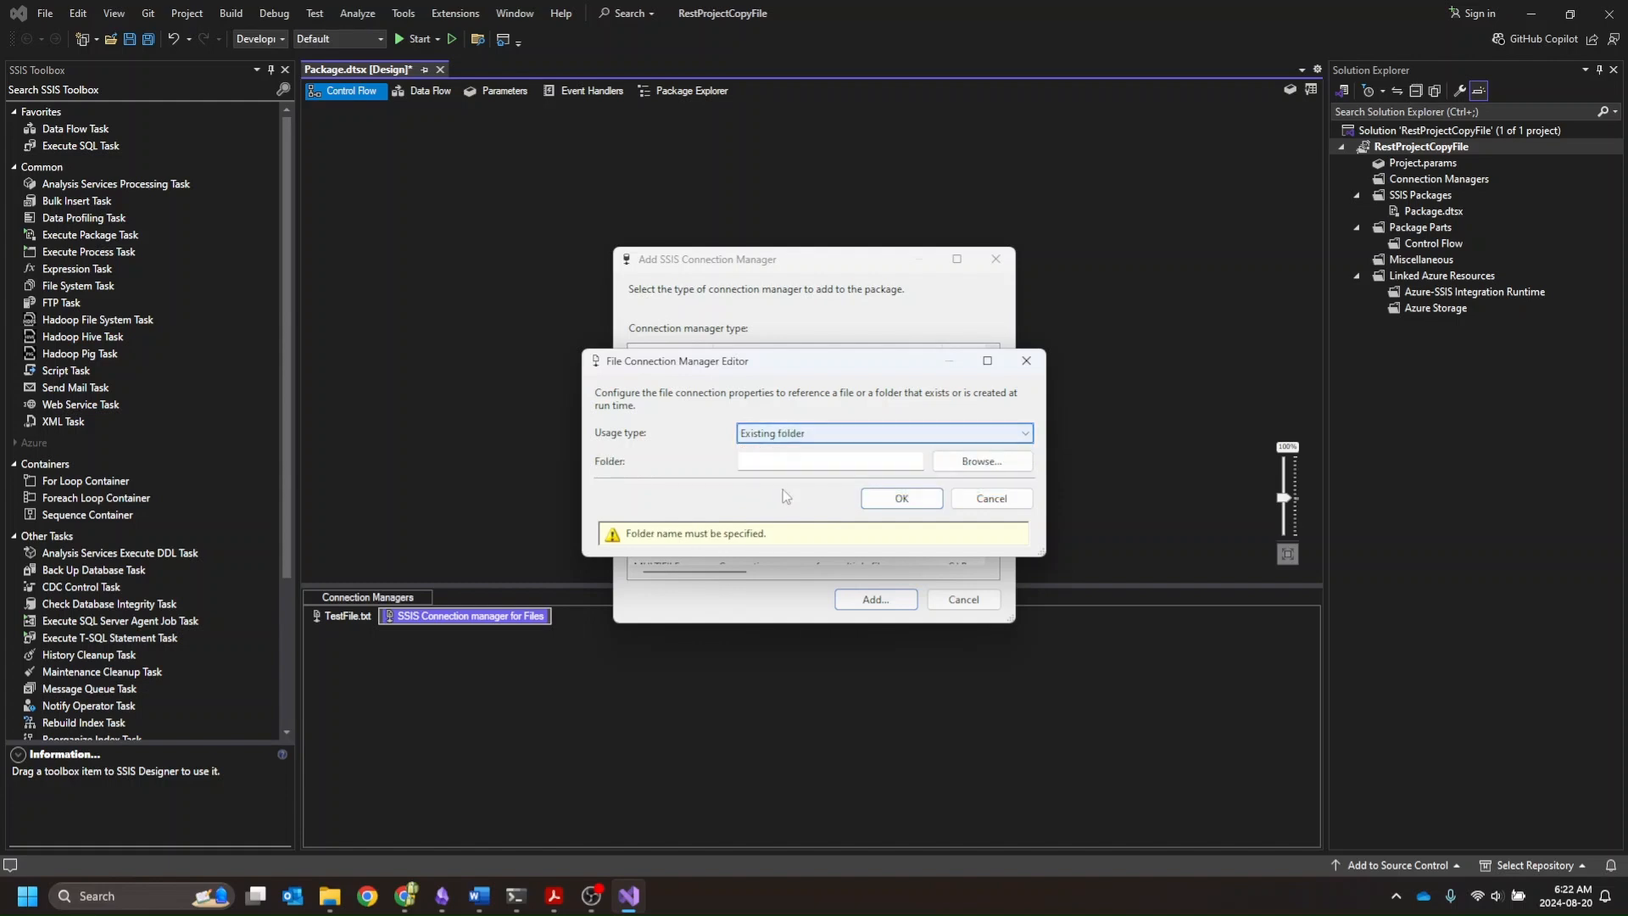
Step: Point the folder connection to E:\temp\SSIS_Training\TestFolder\OldFolder and confirm the connection manager
{"action": "left_click", "coordinate": [974, 462]}
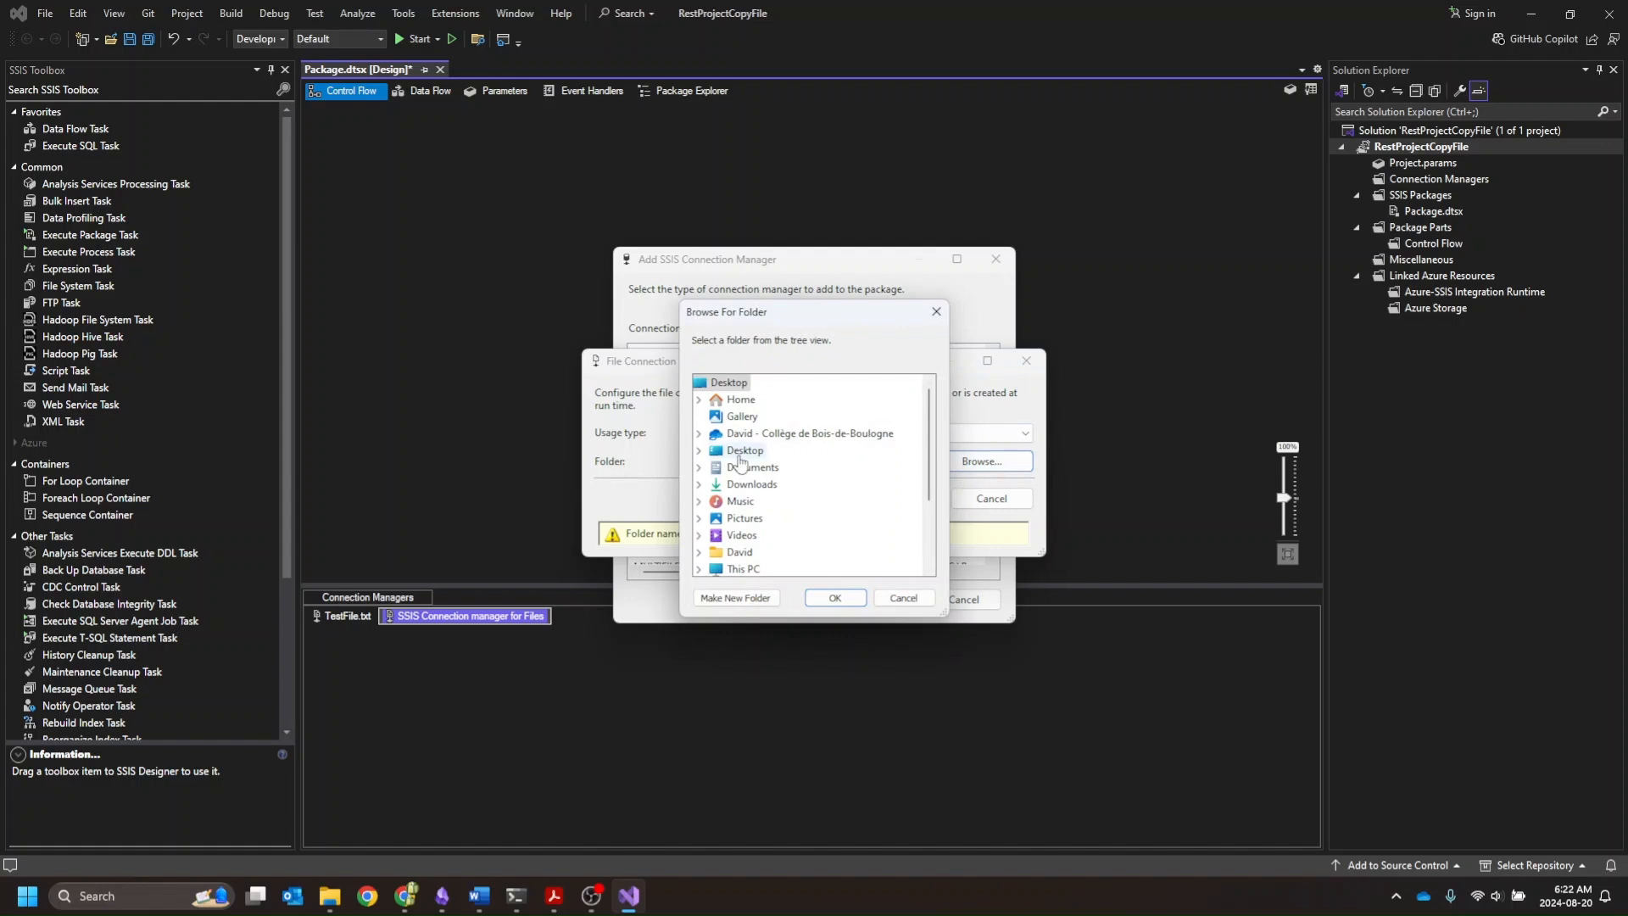
{"action": "scroll", "coordinate": [731, 468], "scroll_direction": "down", "scroll_amount": 2}
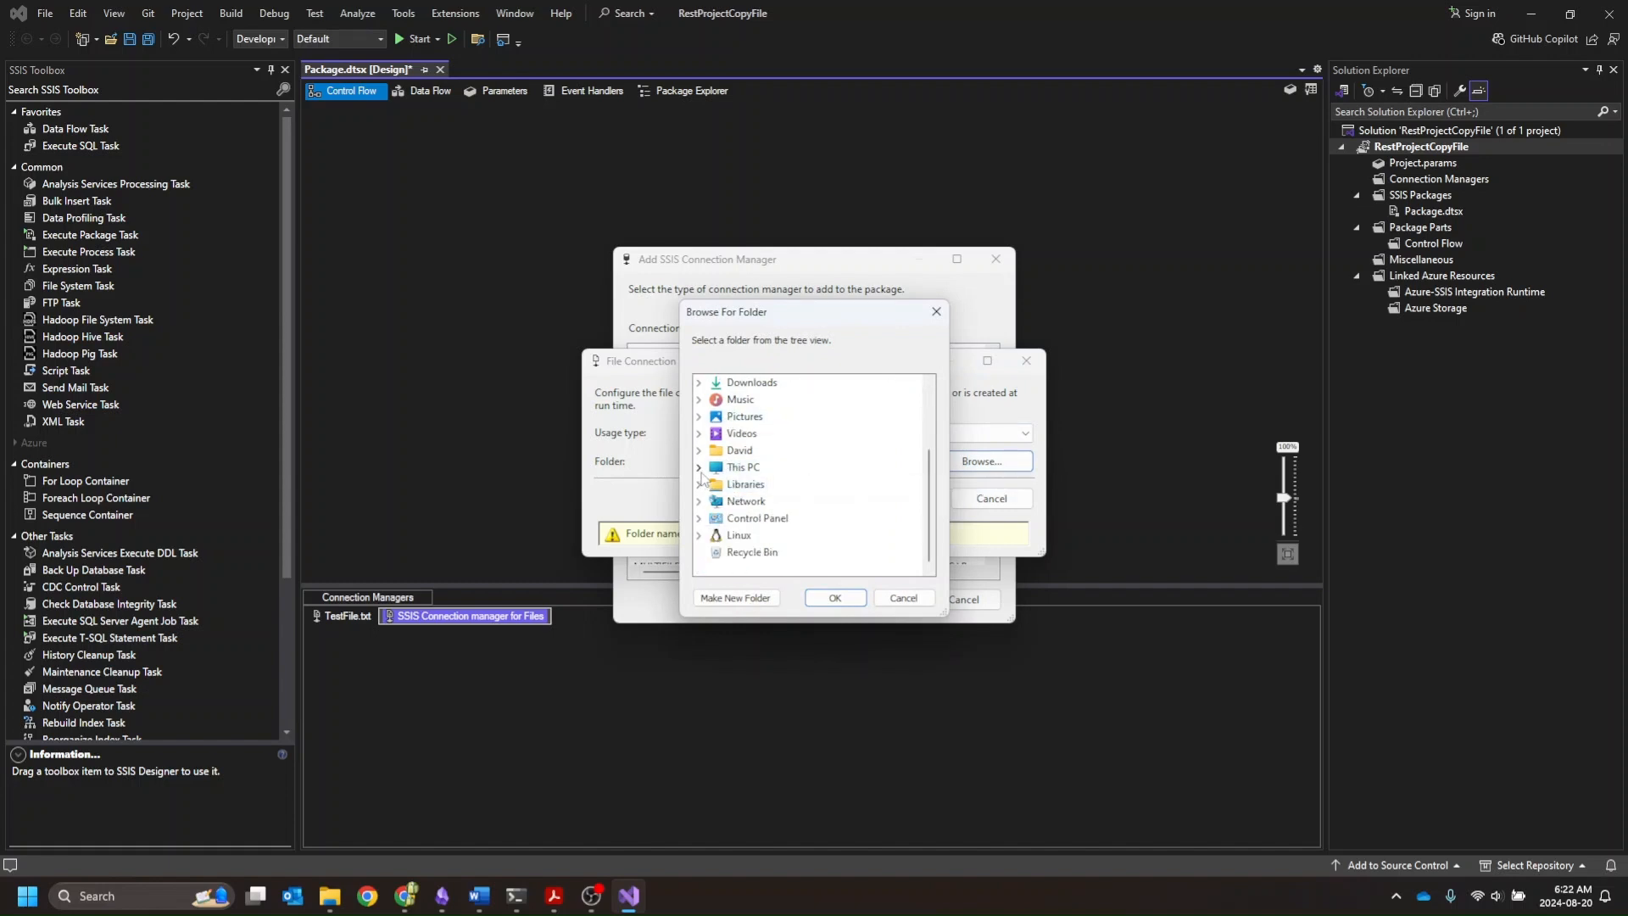
{"action": "left_click", "coordinate": [698, 467]}
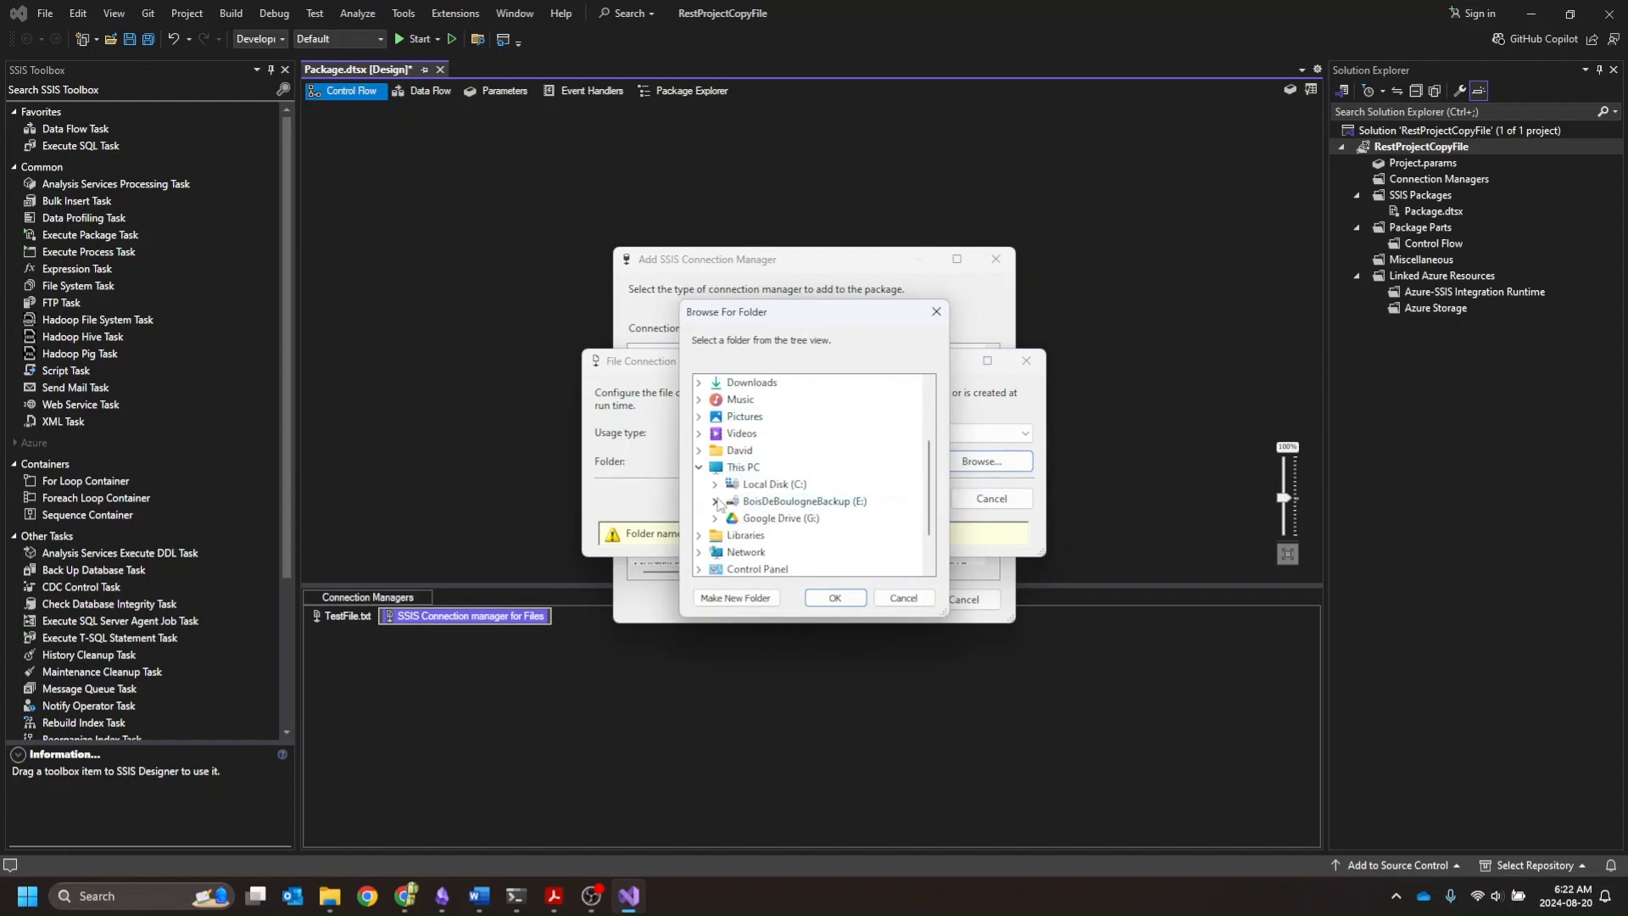
{"action": "left_click", "coordinate": [717, 502]}
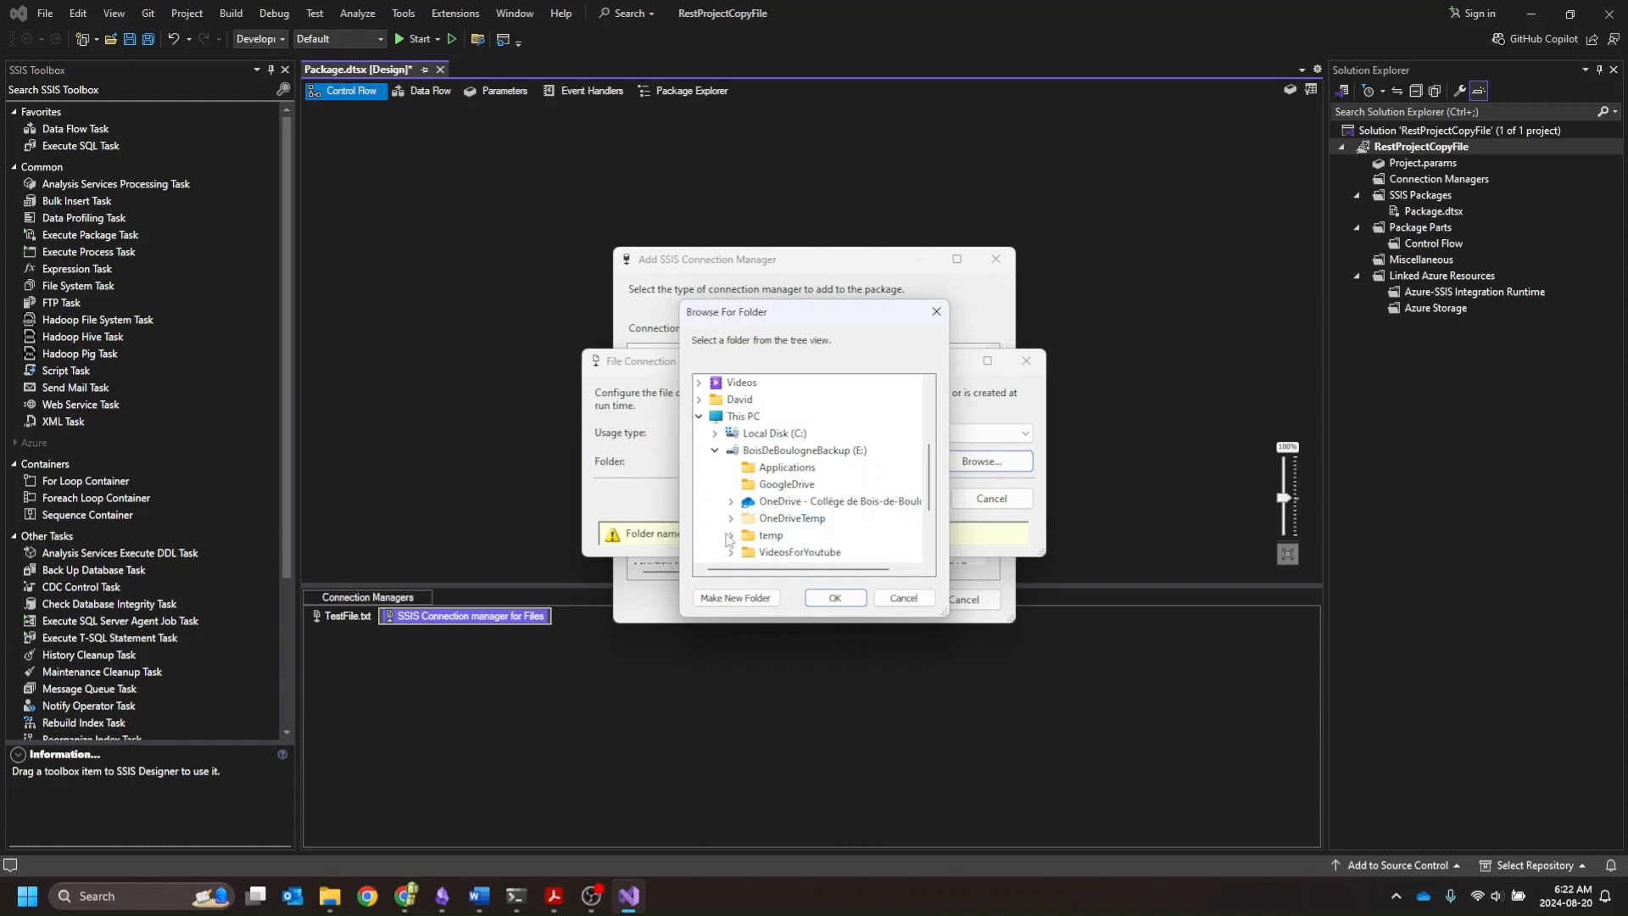
{"action": "left_click", "coordinate": [731, 535]}
{"action": "scroll", "coordinate": [784, 502], "scroll_direction": "down", "scroll_amount": 2}
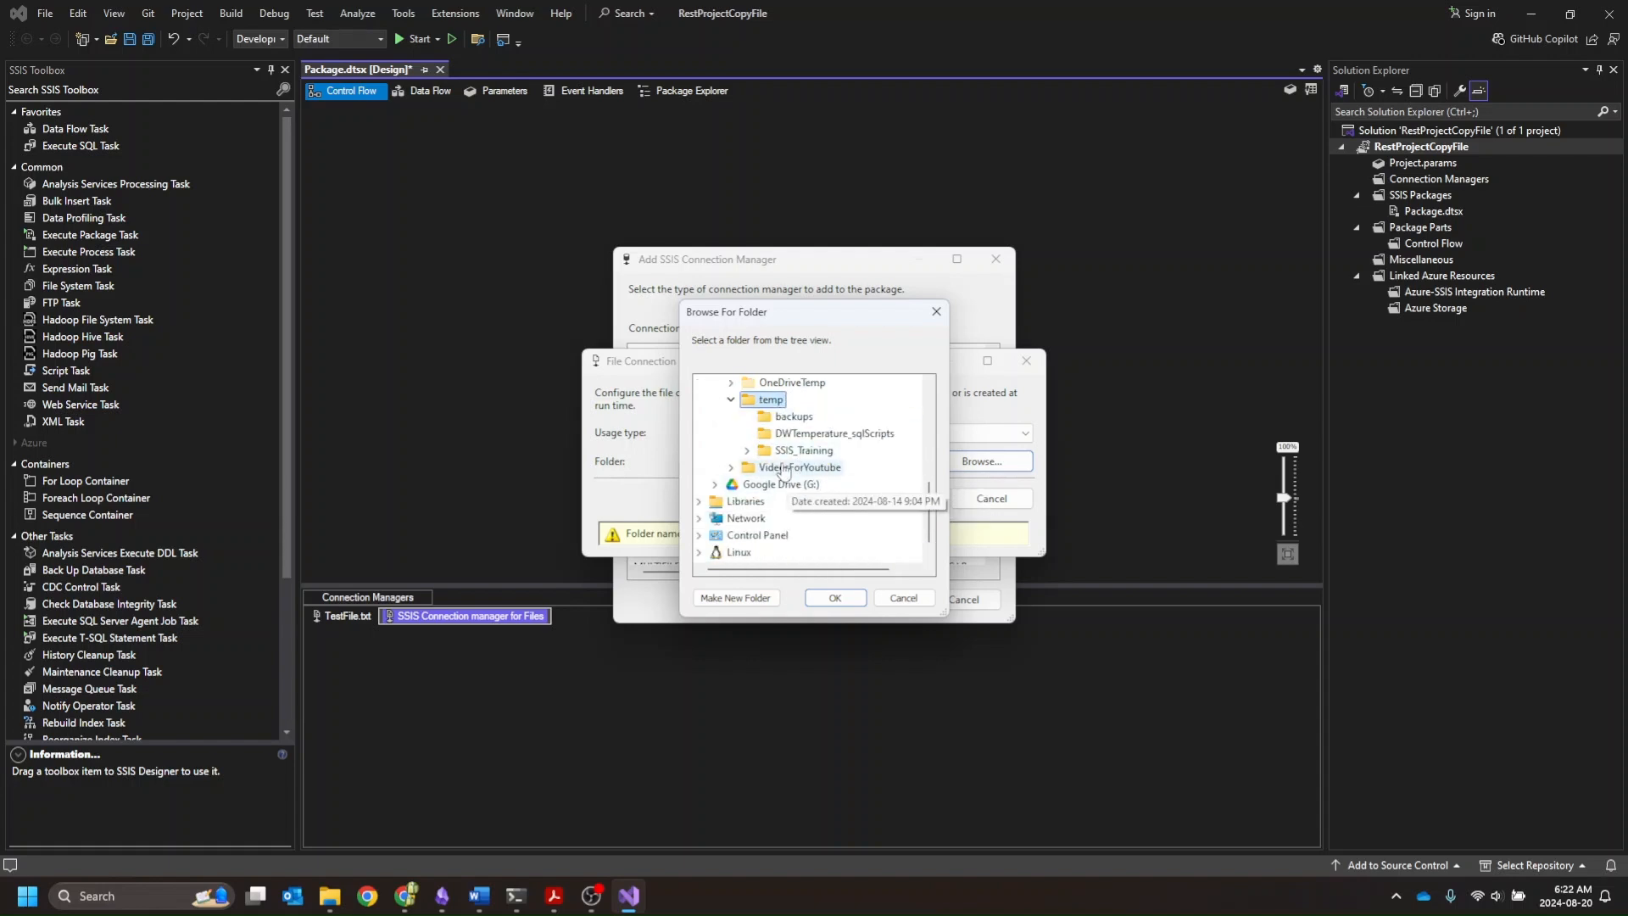
{"action": "double_click", "coordinate": [803, 451]}
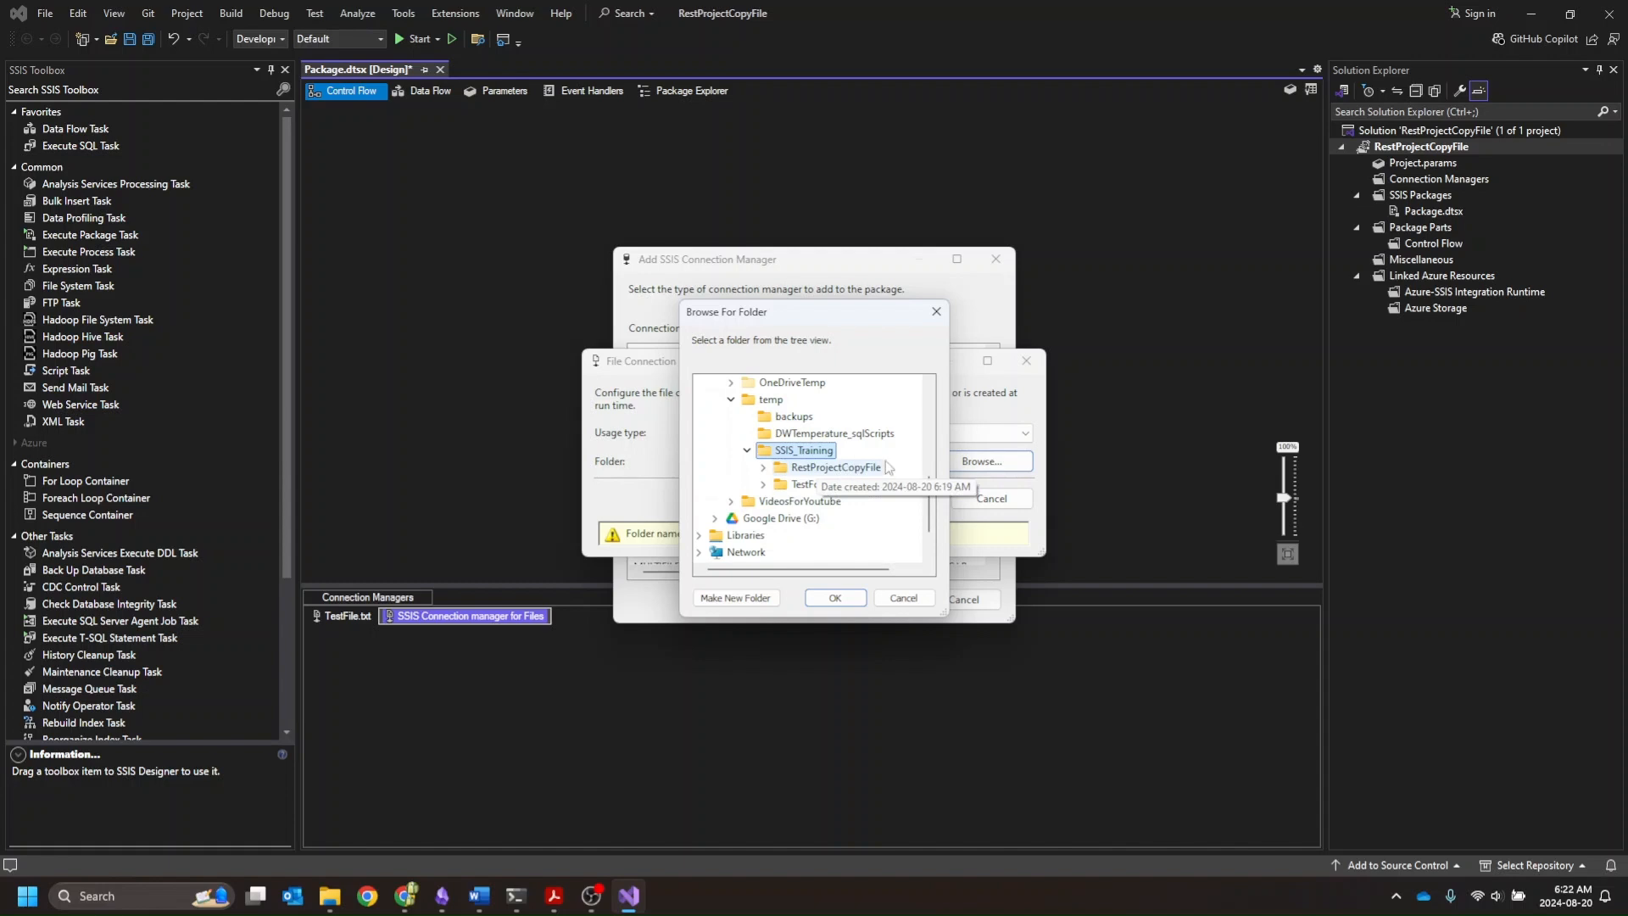
{"action": "double_click", "coordinate": [813, 485]}
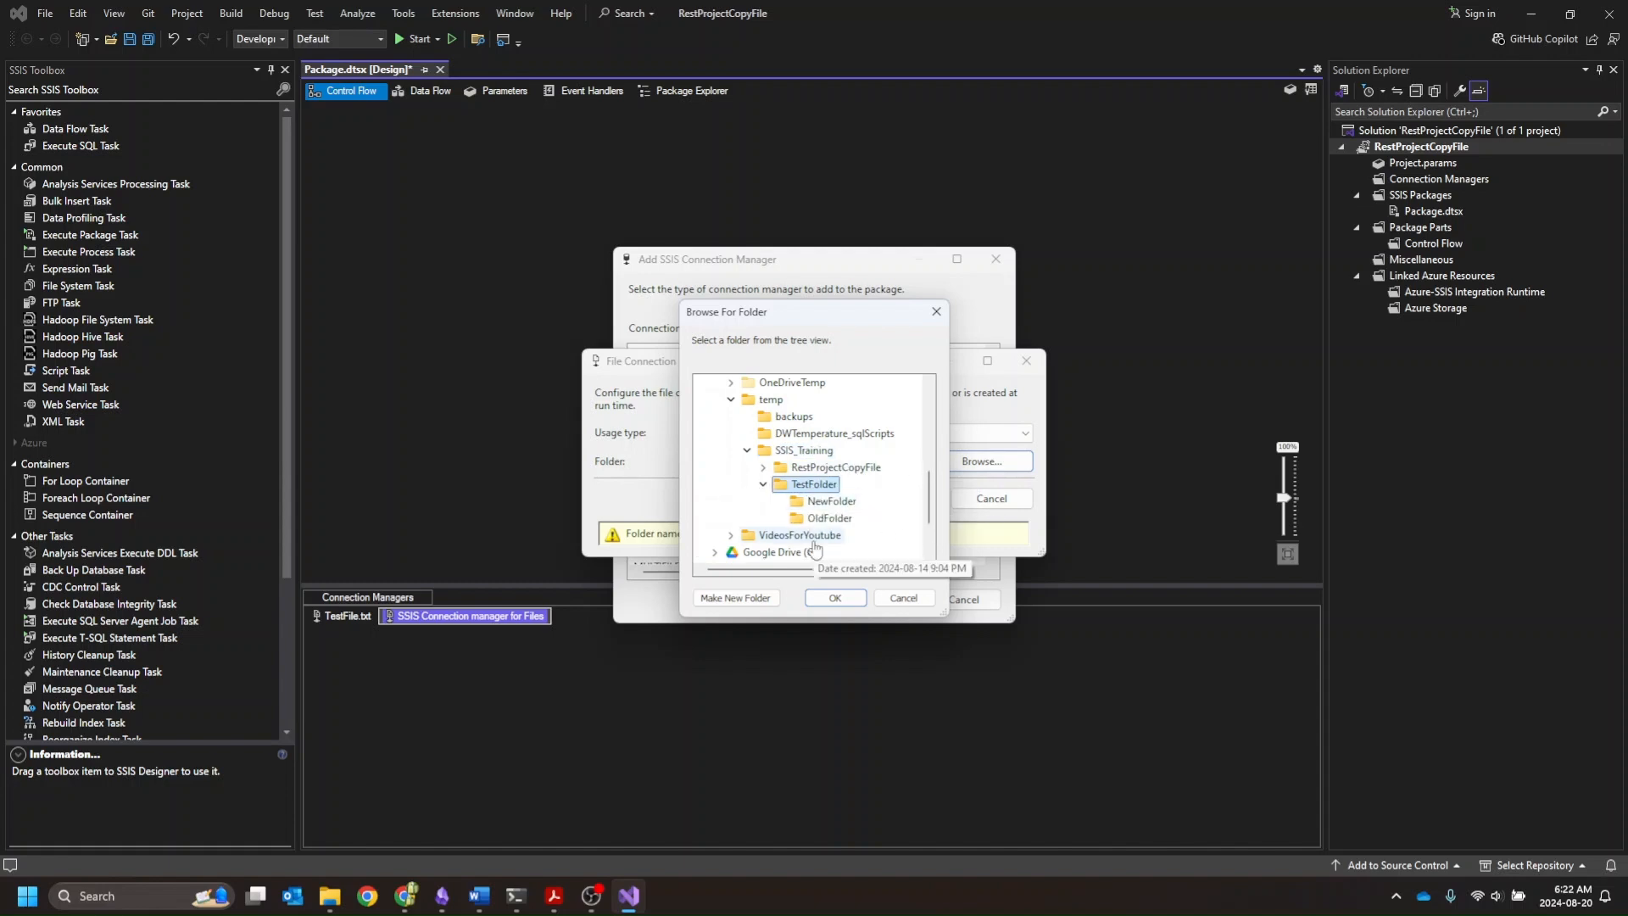
{"action": "left_click", "coordinate": [831, 519]}
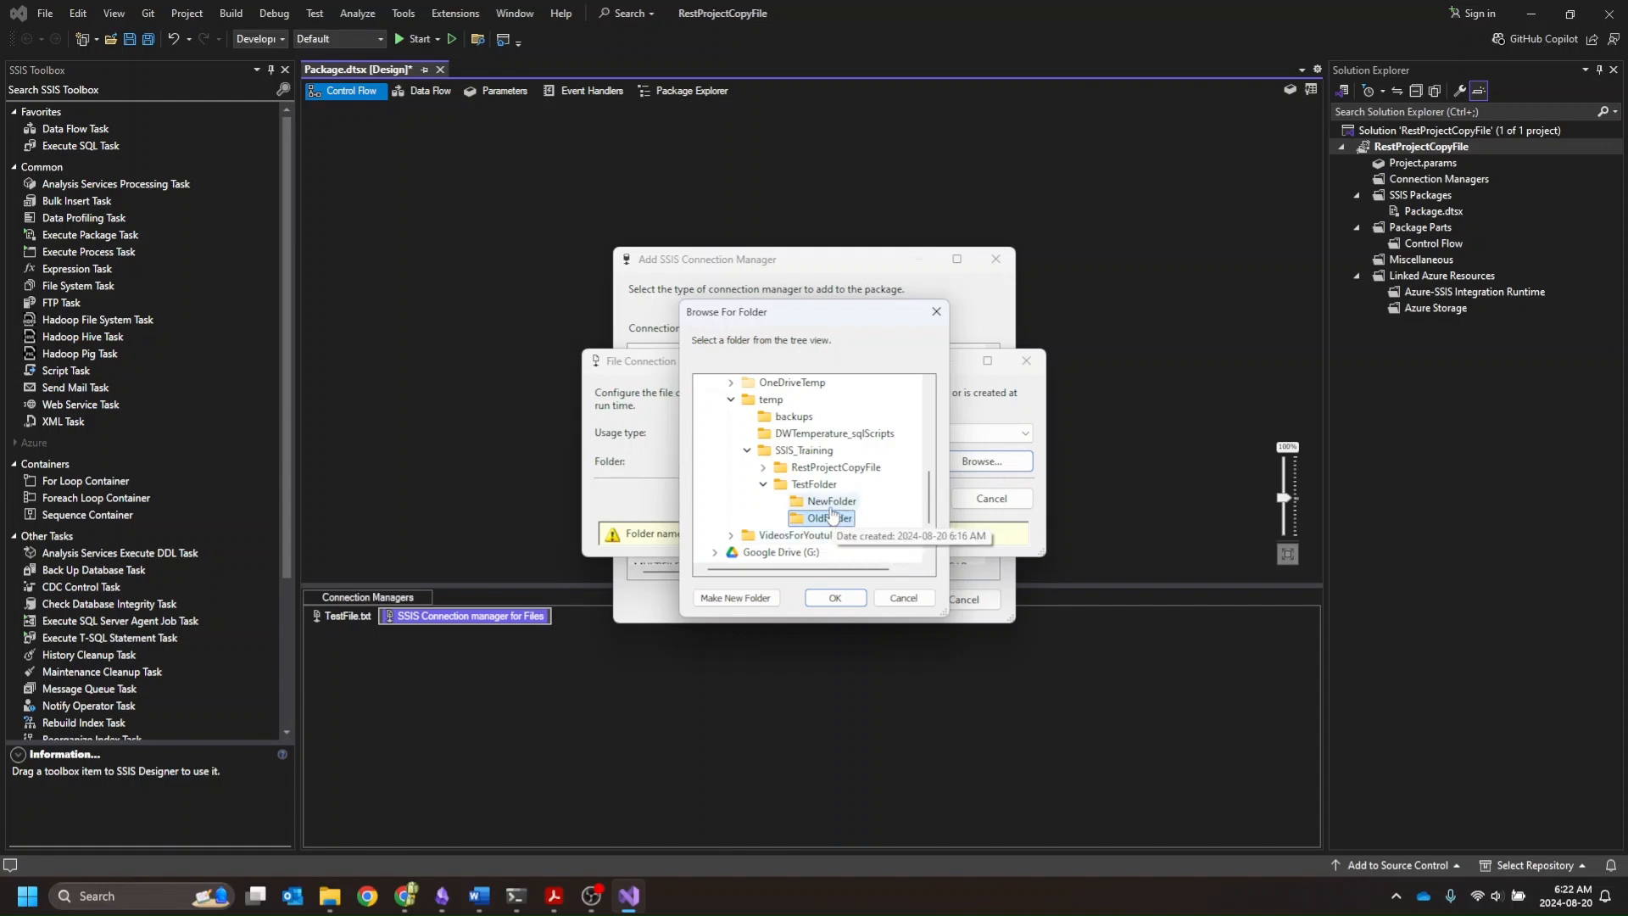
{"action": "left_click", "coordinate": [831, 599]}
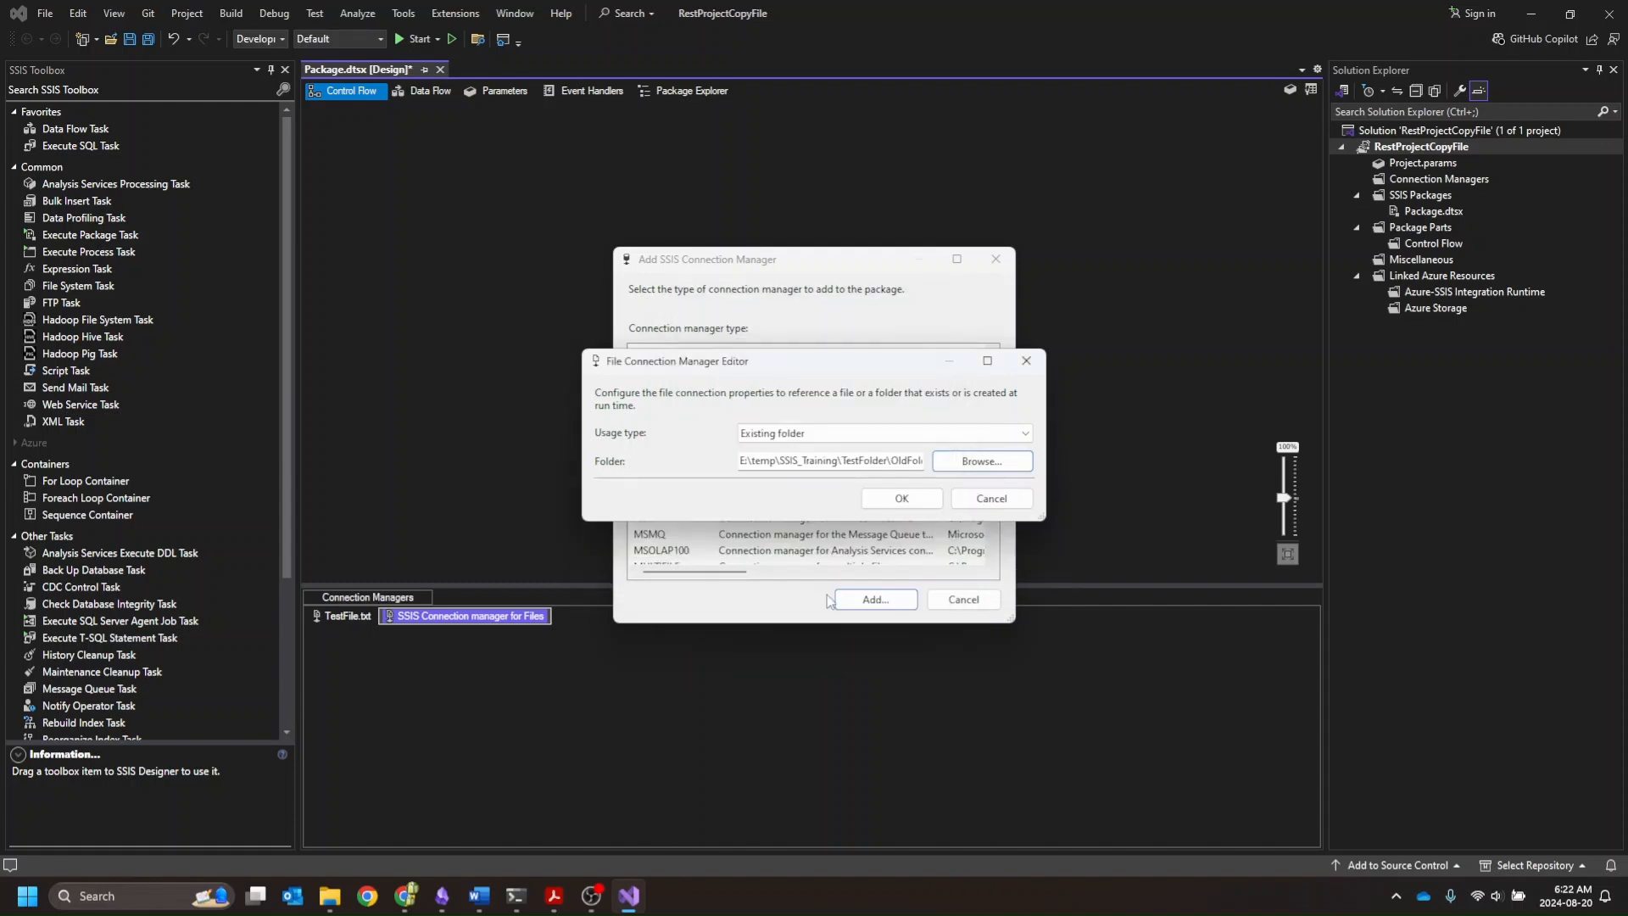
{"action": "left_click", "coordinate": [891, 503]}
{"action": "left_click", "coordinate": [465, 681]}
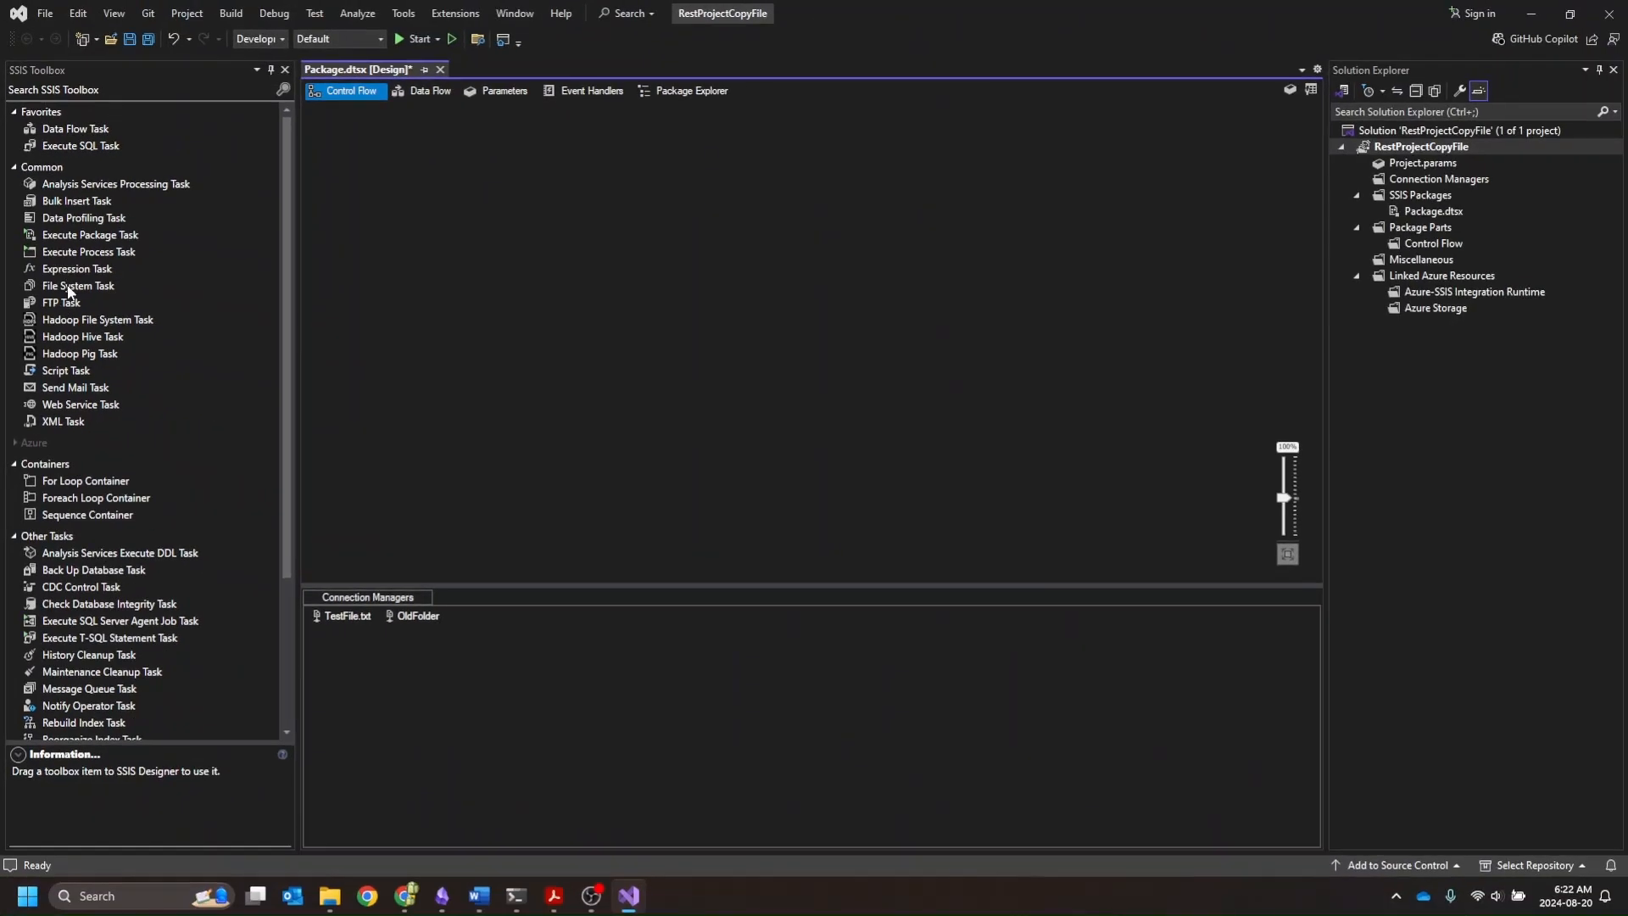
Step: Place a File System Task on the control flow canvas and rename it Copy File
{"action": "left_click_drag", "start_coordinate": [69, 291], "coordinate": [447, 203]}
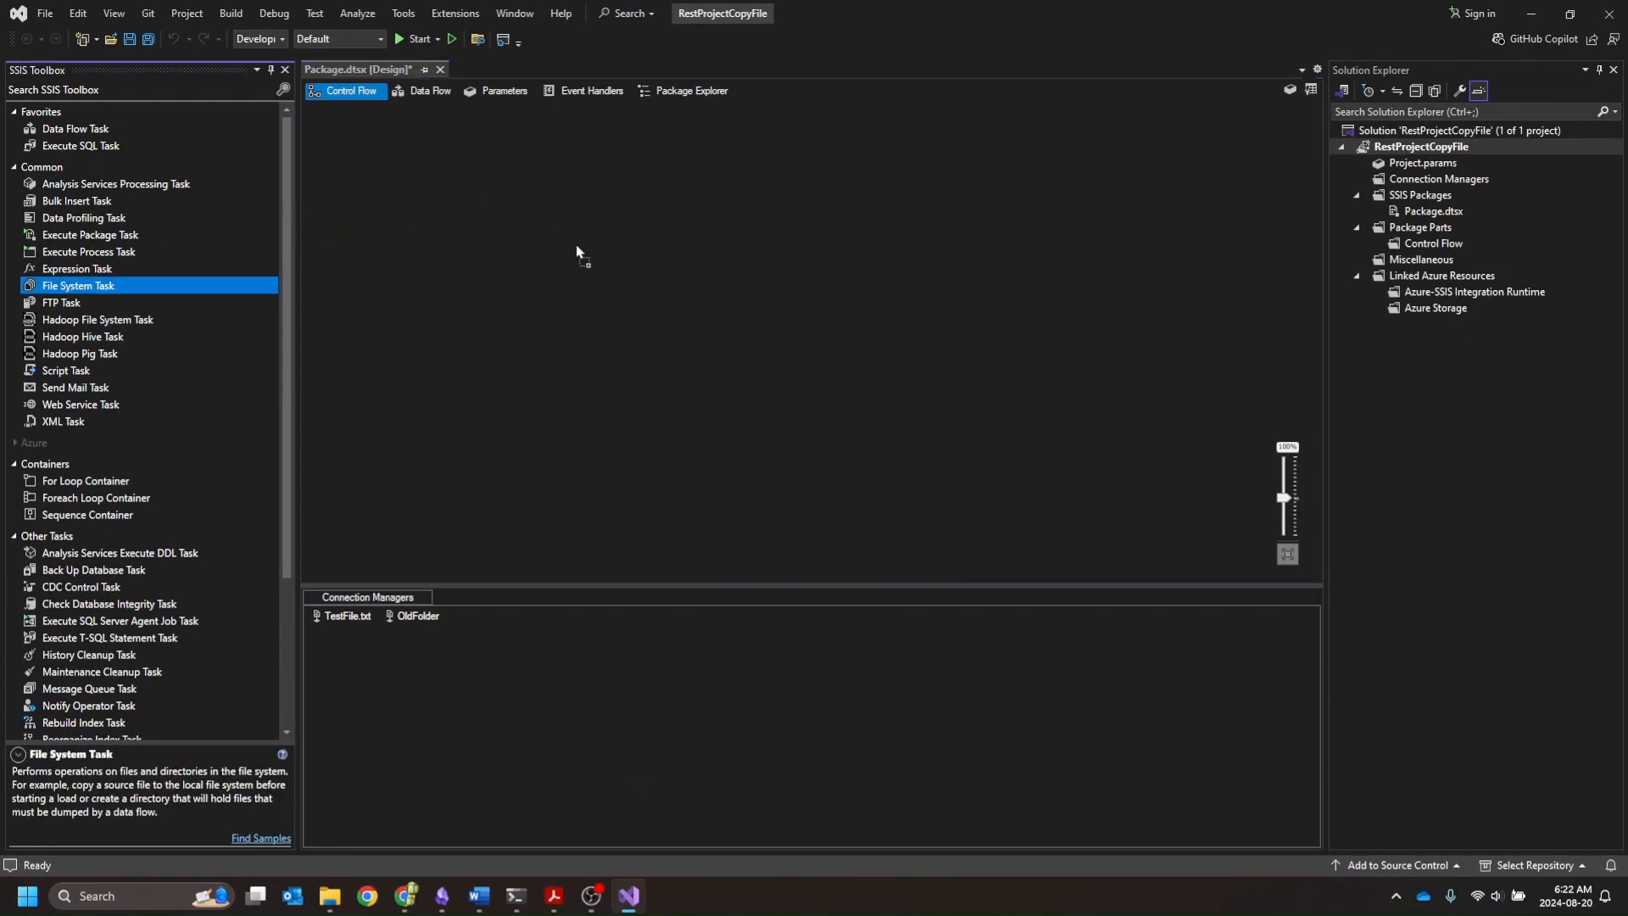
{"action": "left_click_drag", "start_coordinate": [577, 253], "coordinate": [578, 251]}
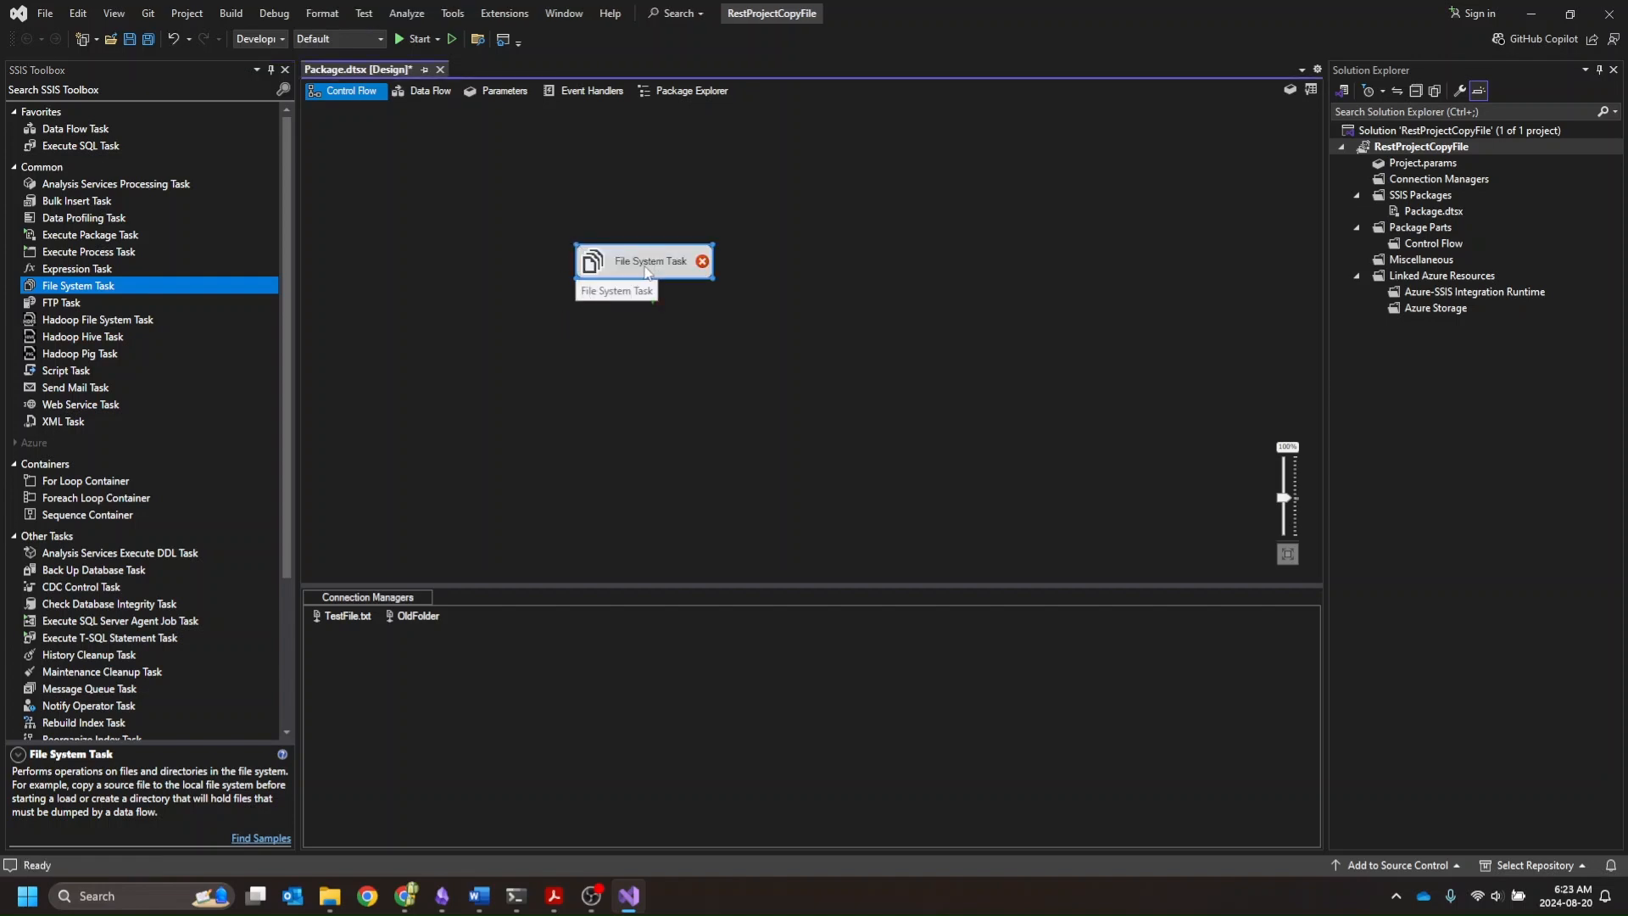
{"action": "left_click", "coordinate": [657, 269]}
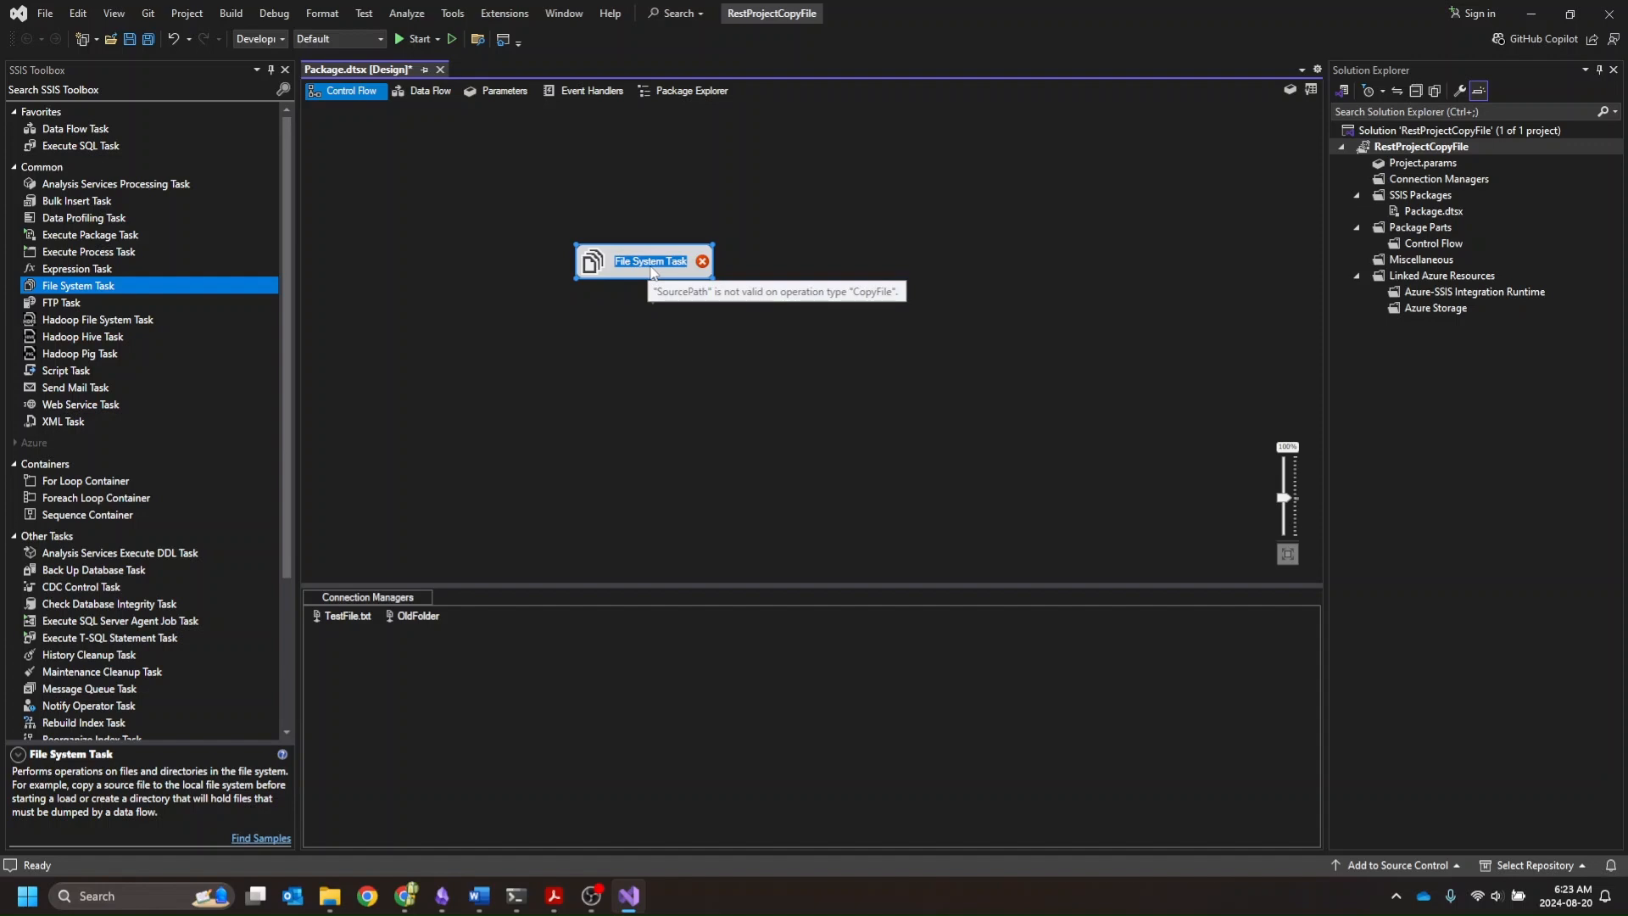
{"action": "type", "text": "Cop"}
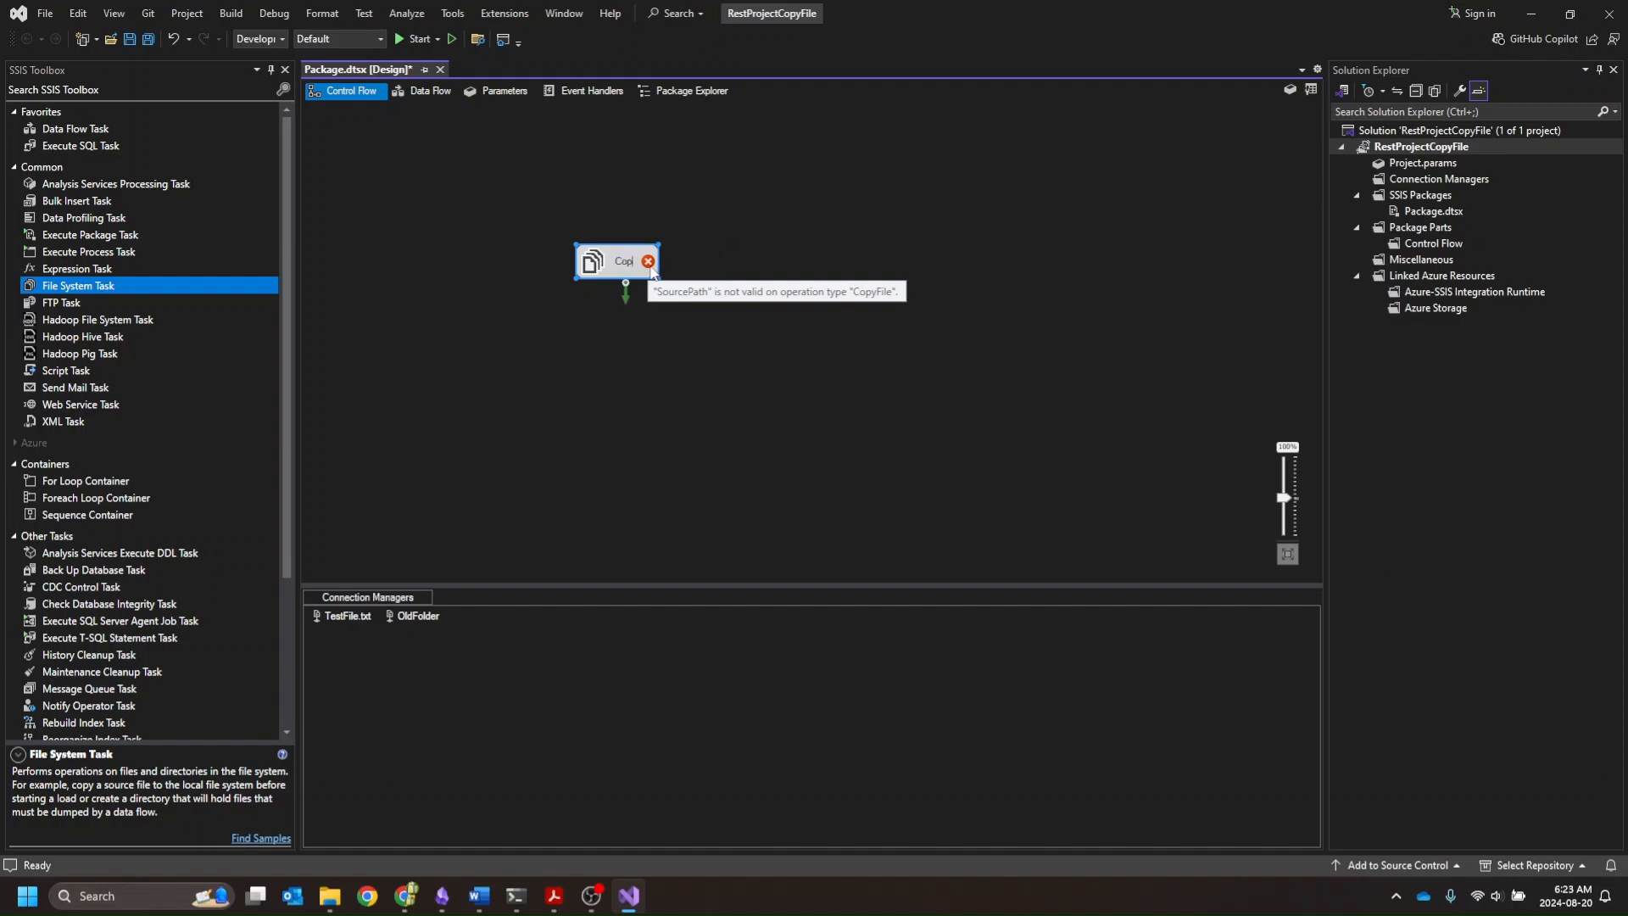
{"action": "type", "text": "y File"}
{"action": "left_click", "coordinate": [624, 346]}
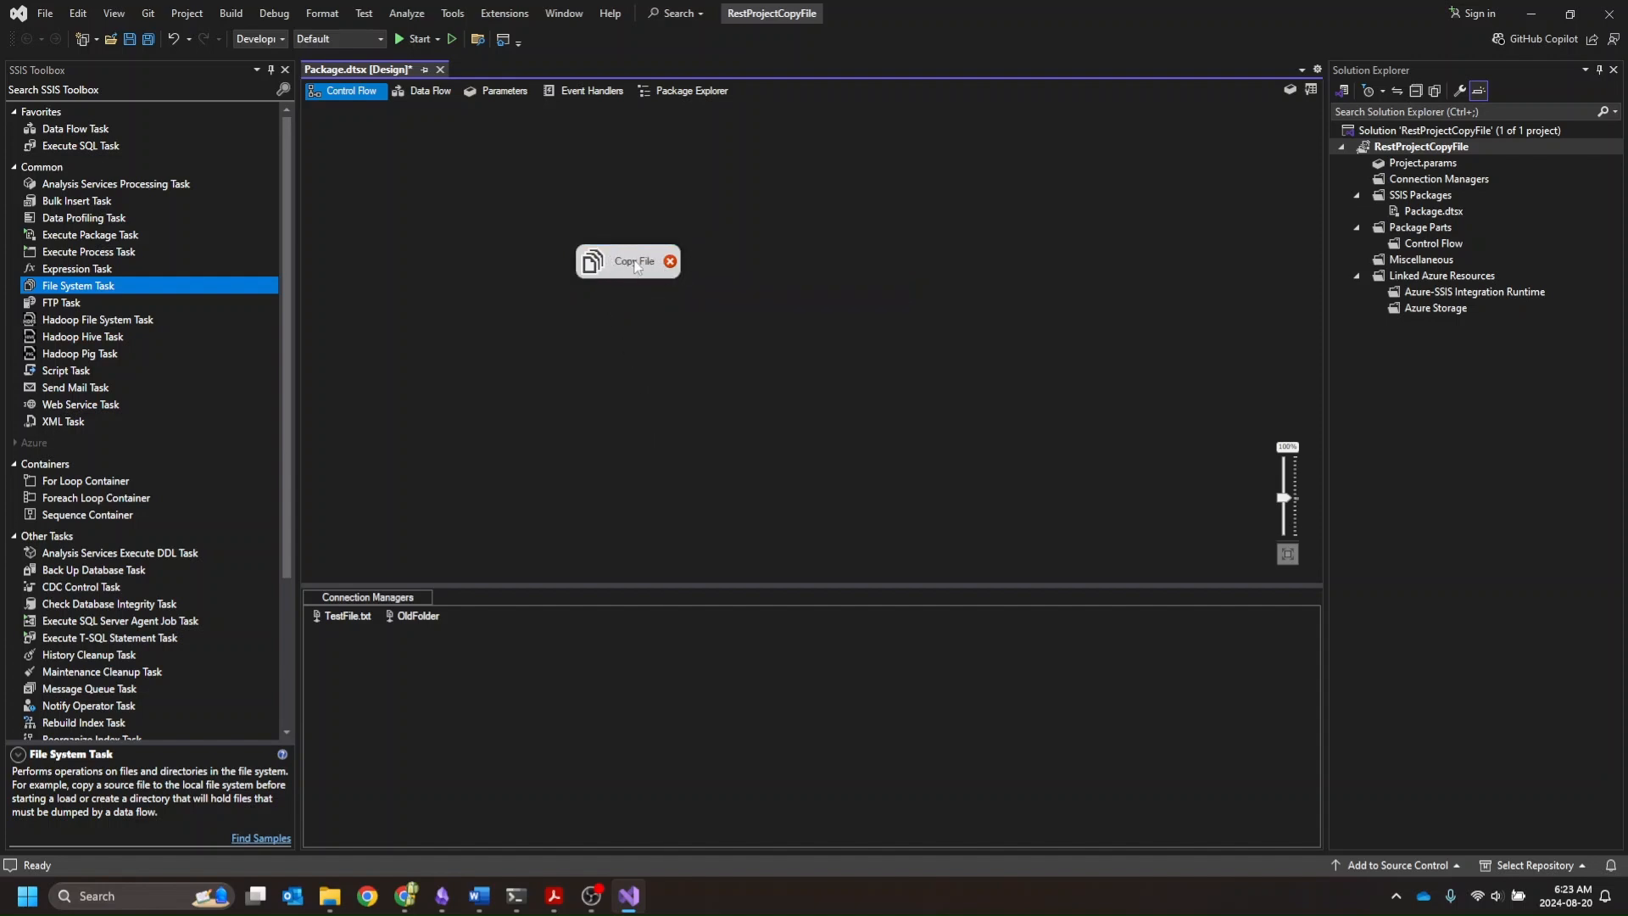
Step: Open the Copy File task for editing and set its SourceConnection to TestFile.txt
{"action": "mouse_move", "coordinate": [623, 268]}
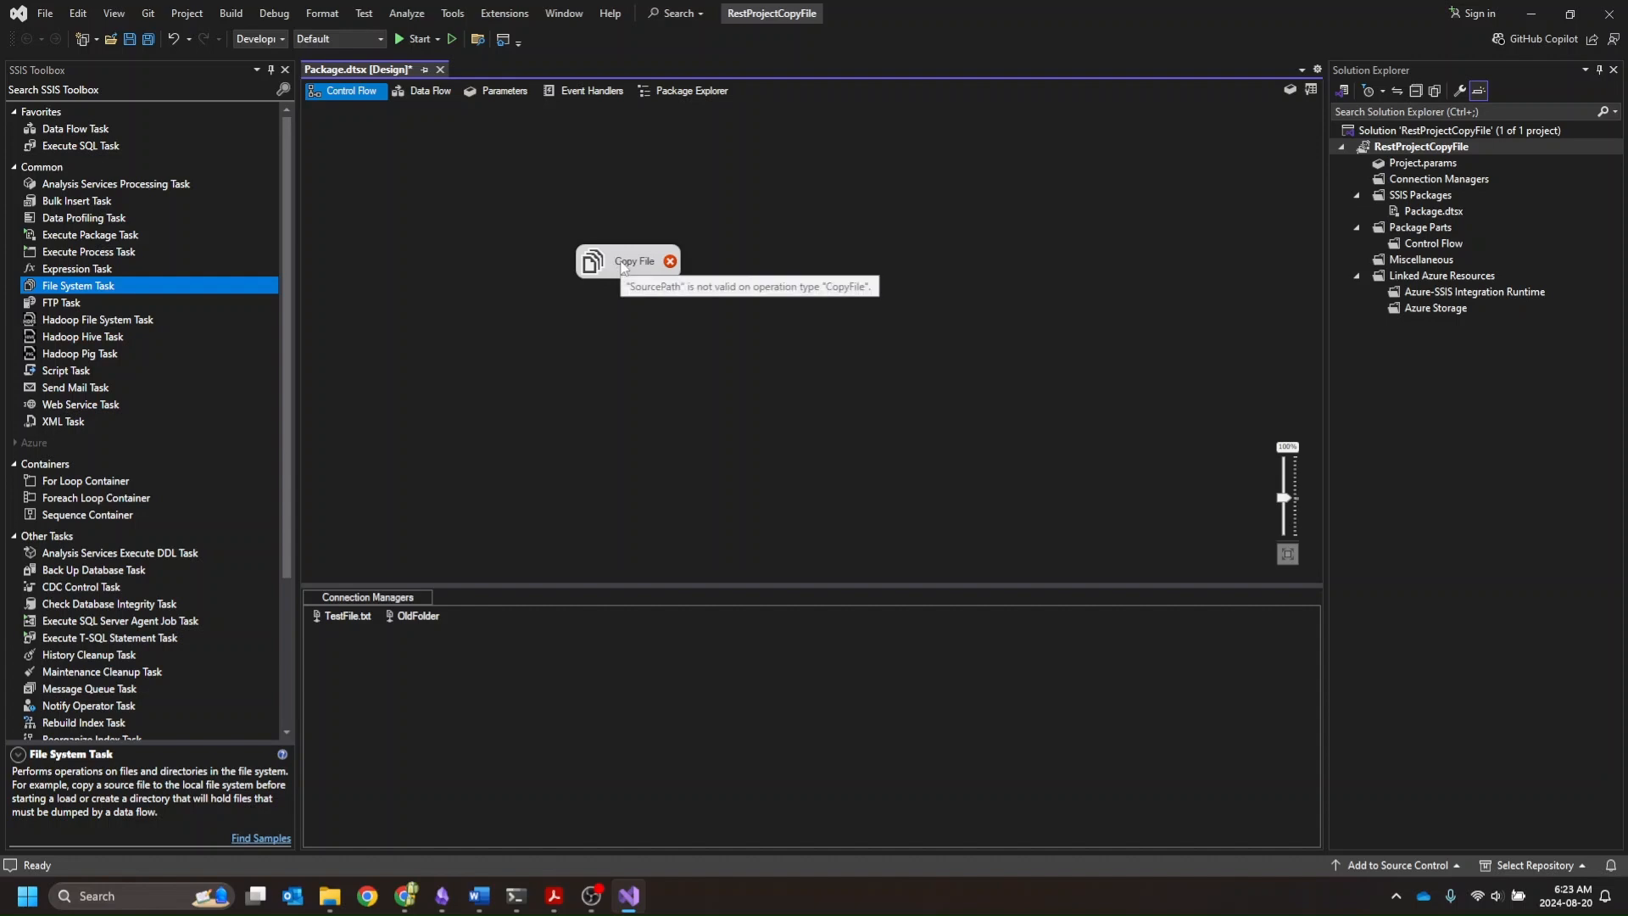
{"action": "right_click", "coordinate": [623, 268]}
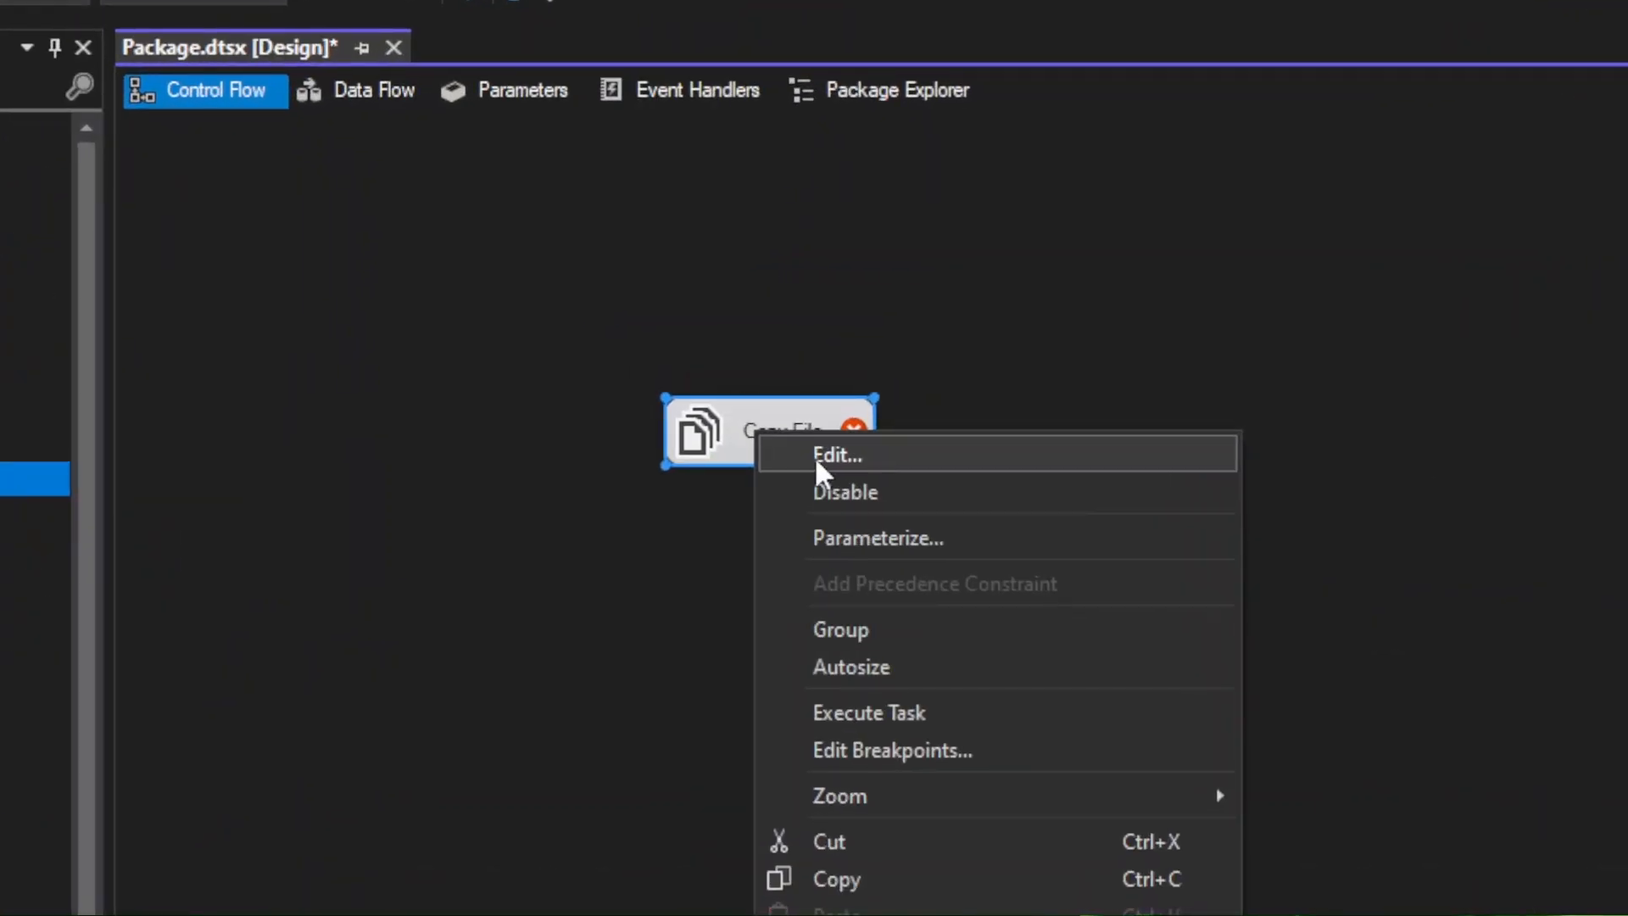
{"action": "left_click", "coordinate": [816, 458]}
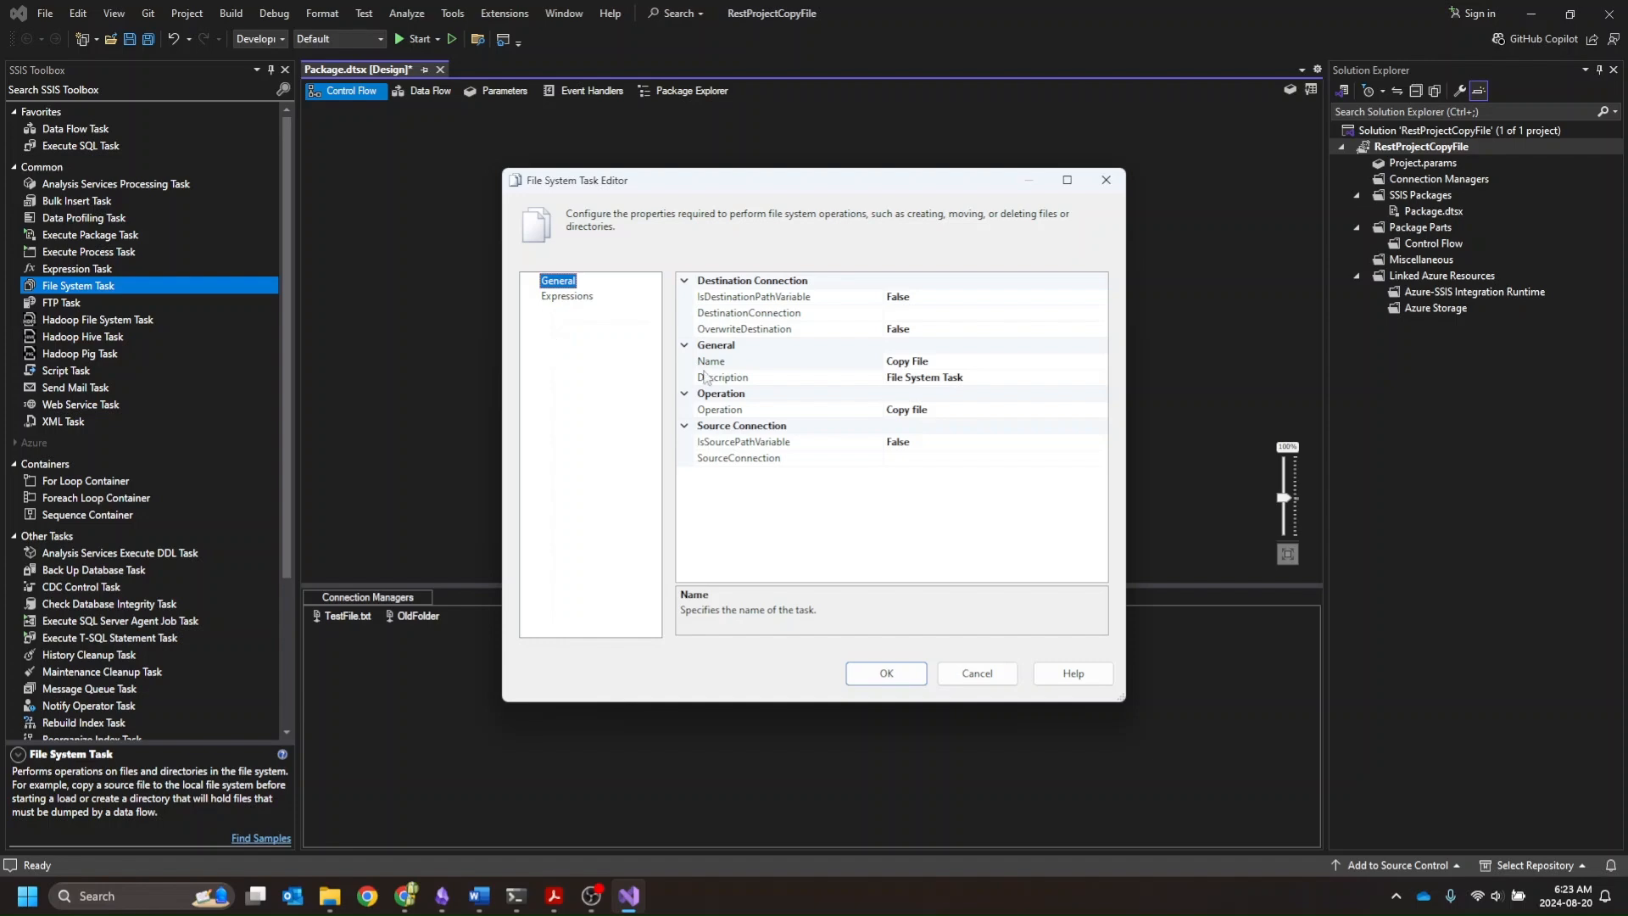
{"action": "left_click_drag", "start_coordinate": [857, 180], "coordinate": [749, 163]}
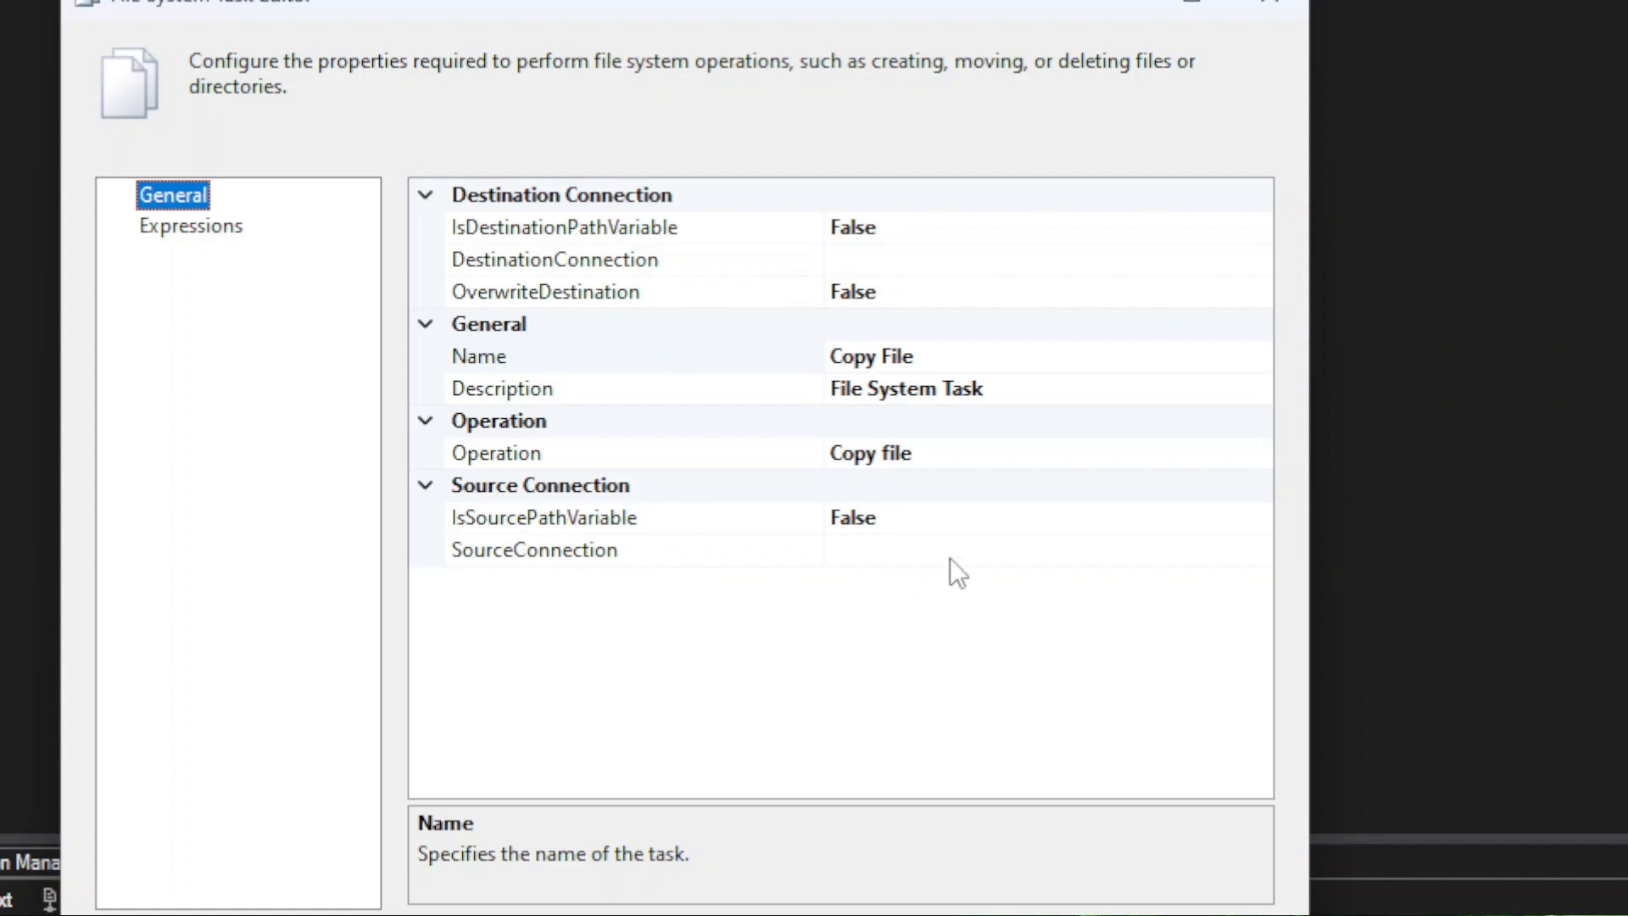
{"action": "left_click", "coordinate": [1070, 559]}
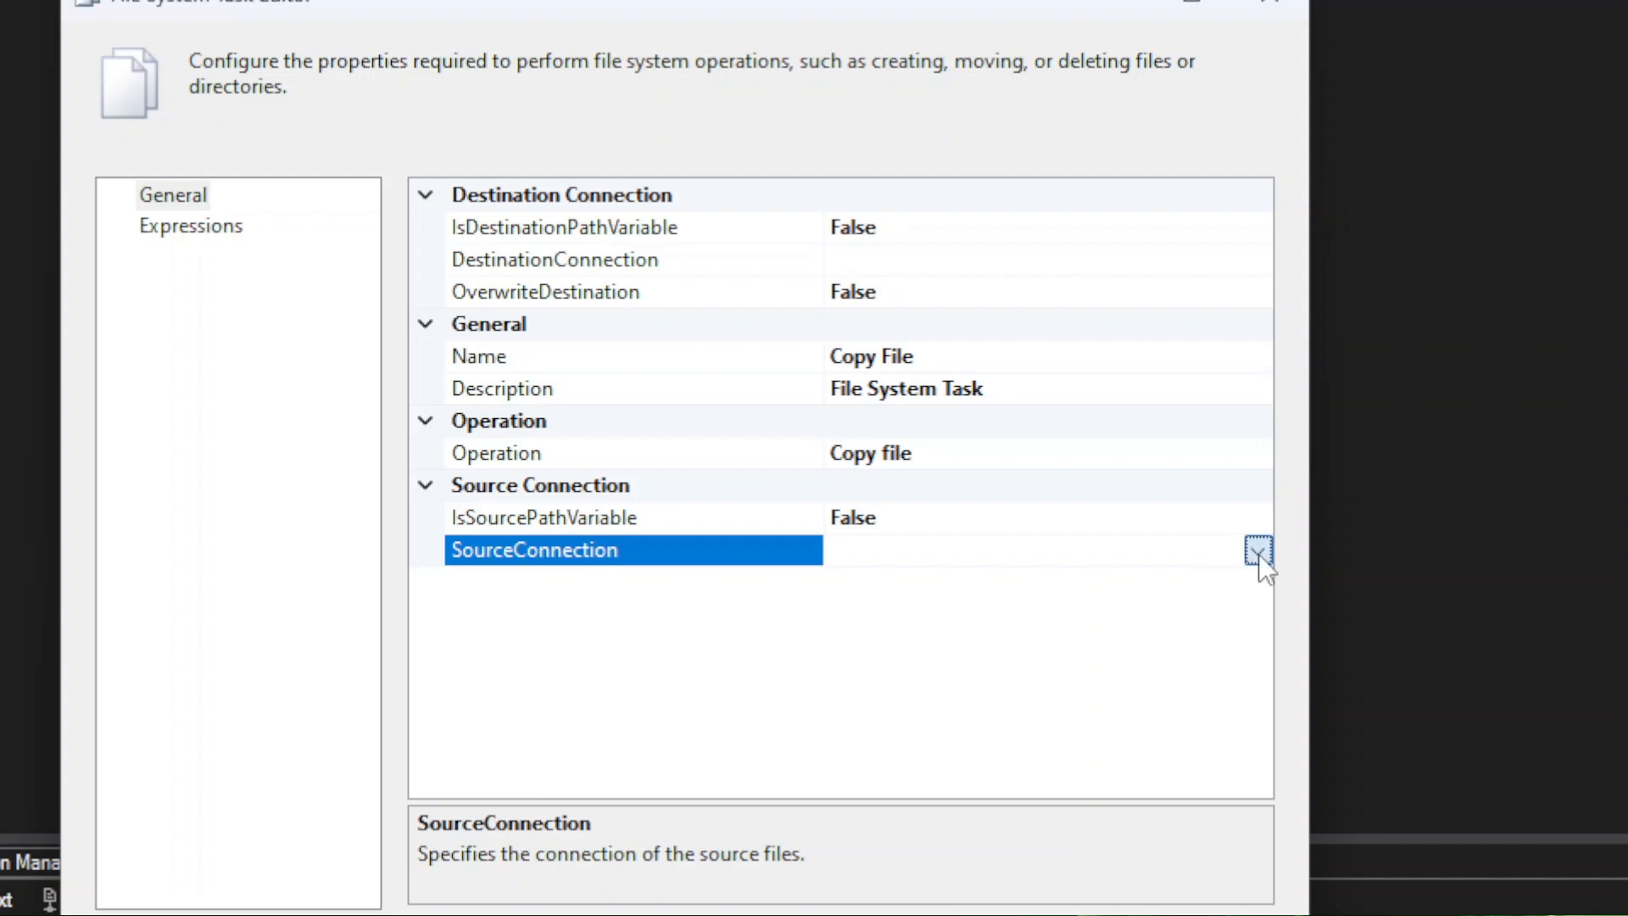
{"action": "left_click", "coordinate": [1258, 553]}
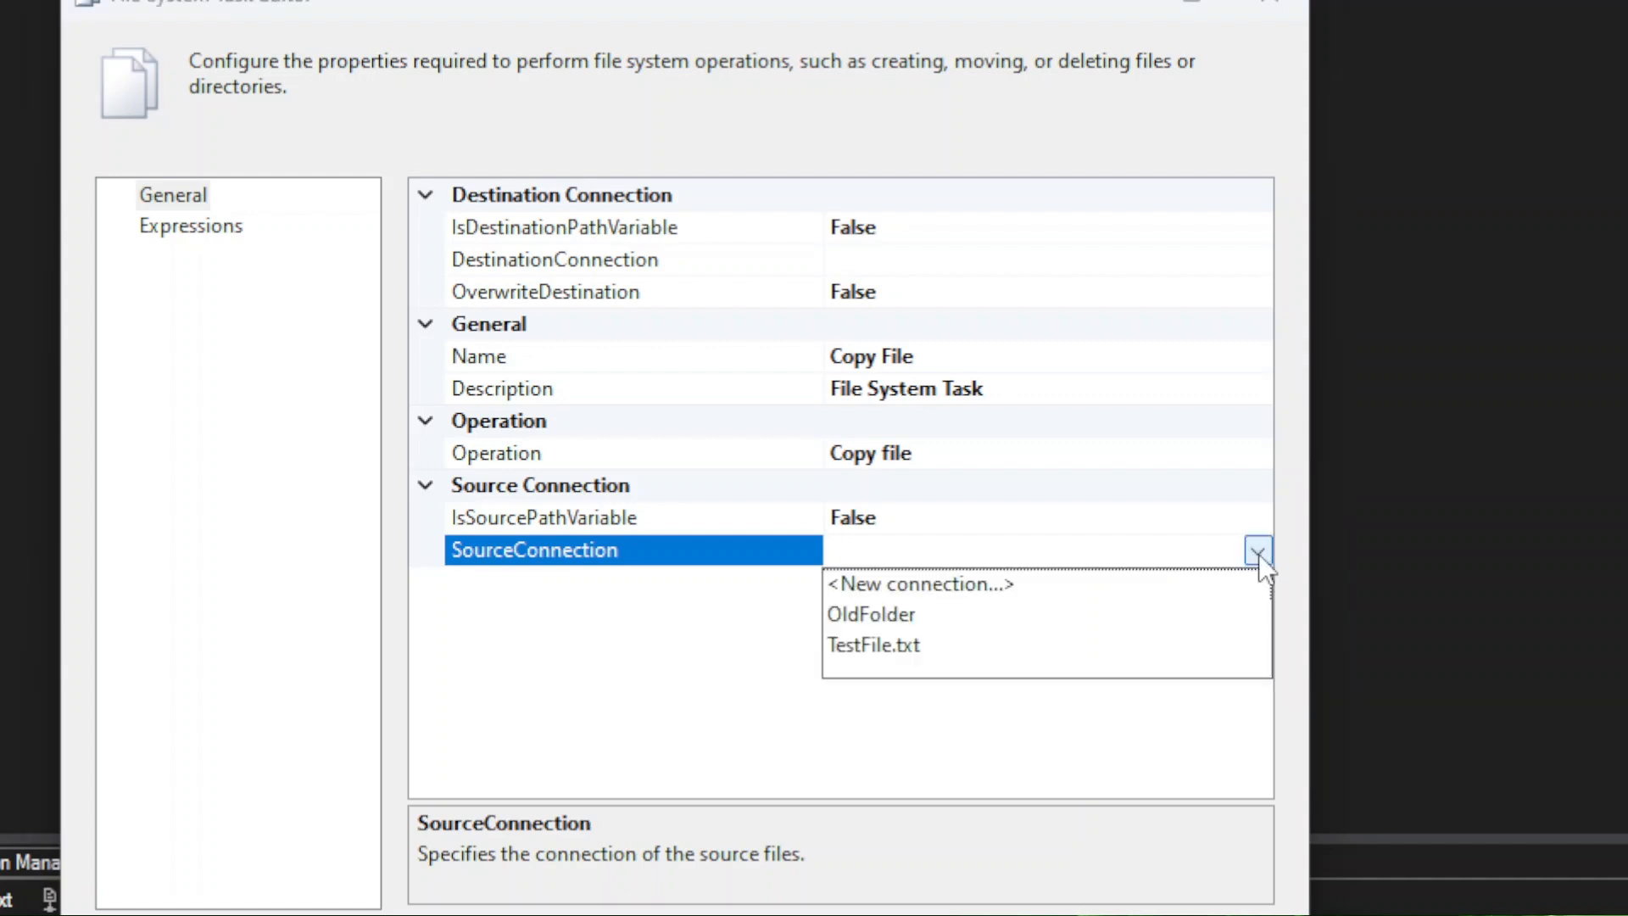
{"action": "left_click", "coordinate": [856, 649]}
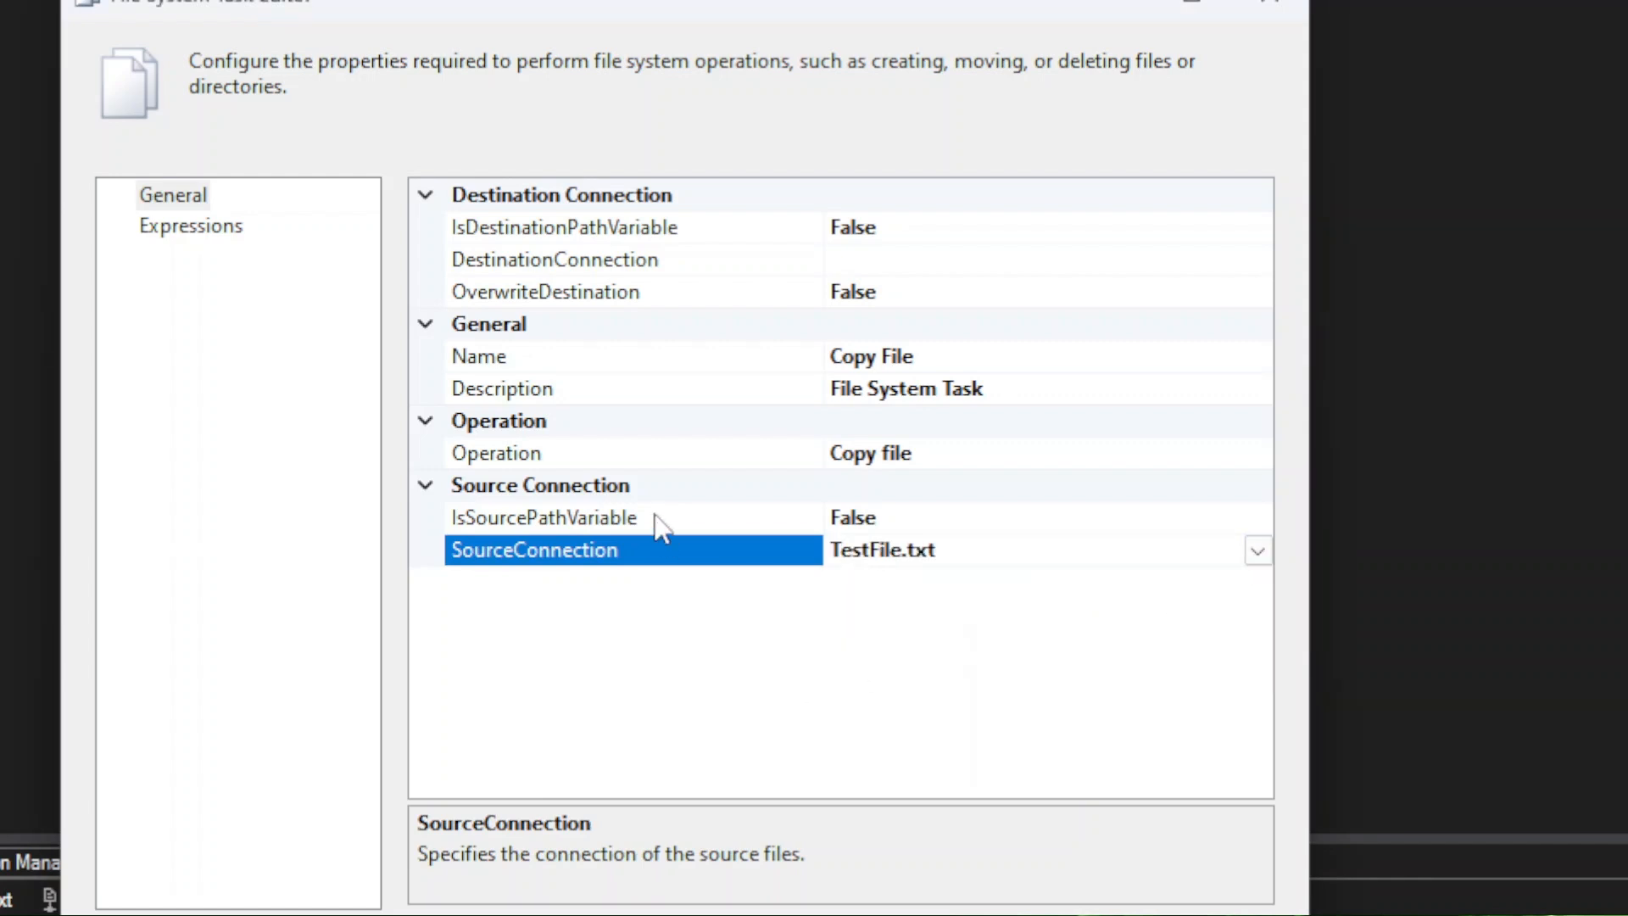
Step: Set the Copy File task's DestinationConnection to OldFolder and confirm the task settings
{"action": "left_click", "coordinate": [913, 259]}
{"action": "left_click", "coordinate": [1258, 260]}
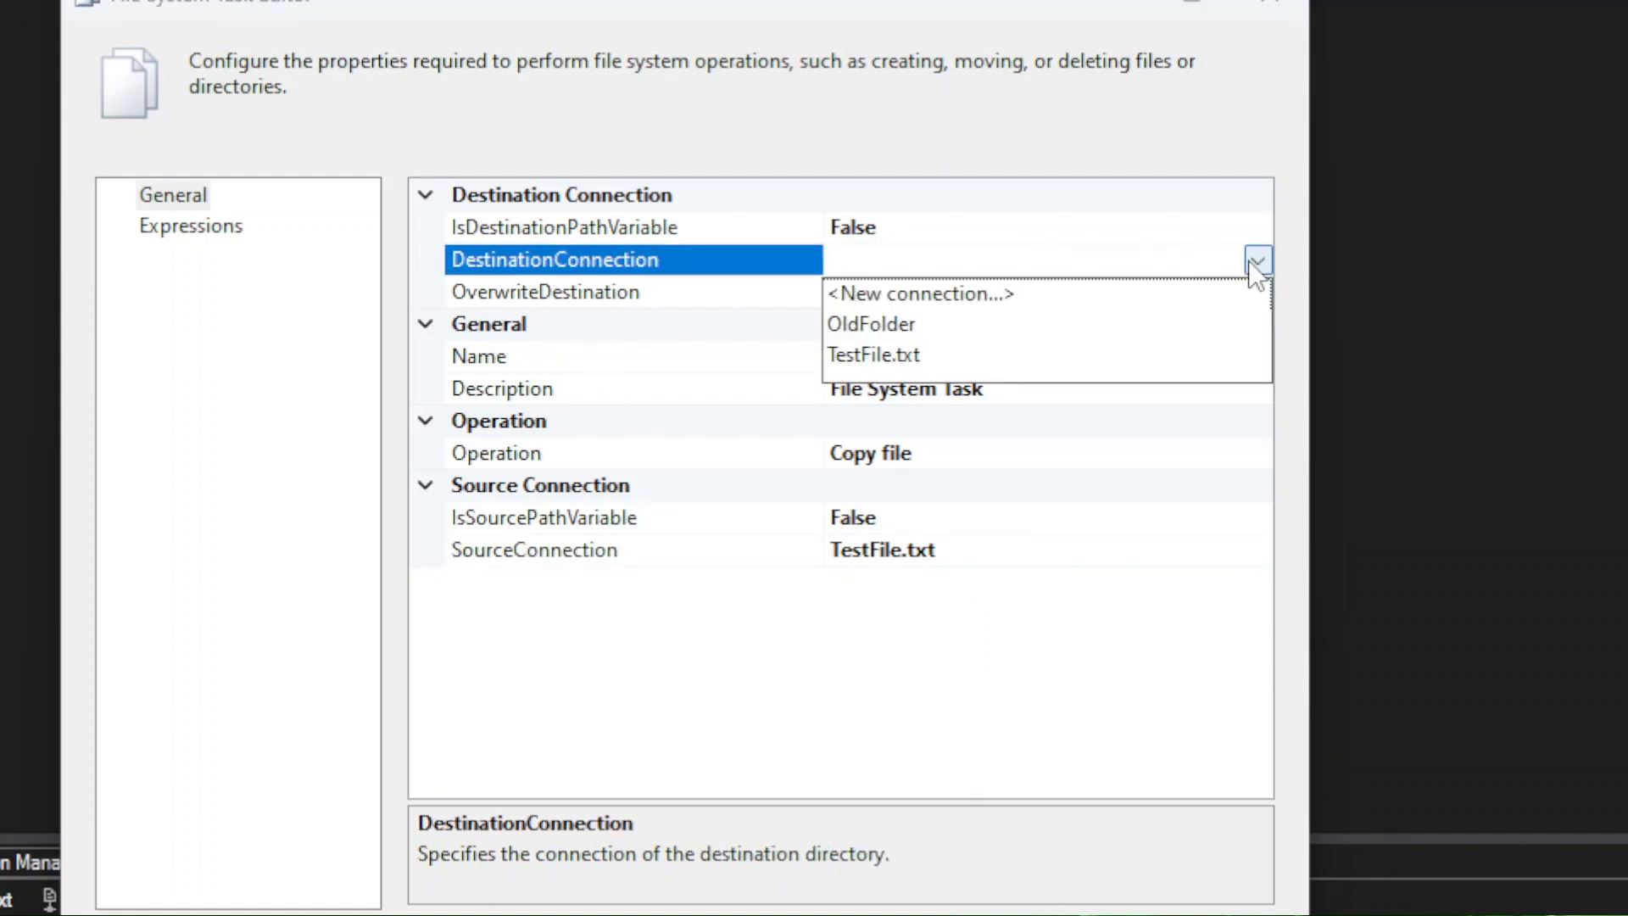
{"action": "left_click", "coordinate": [873, 327]}
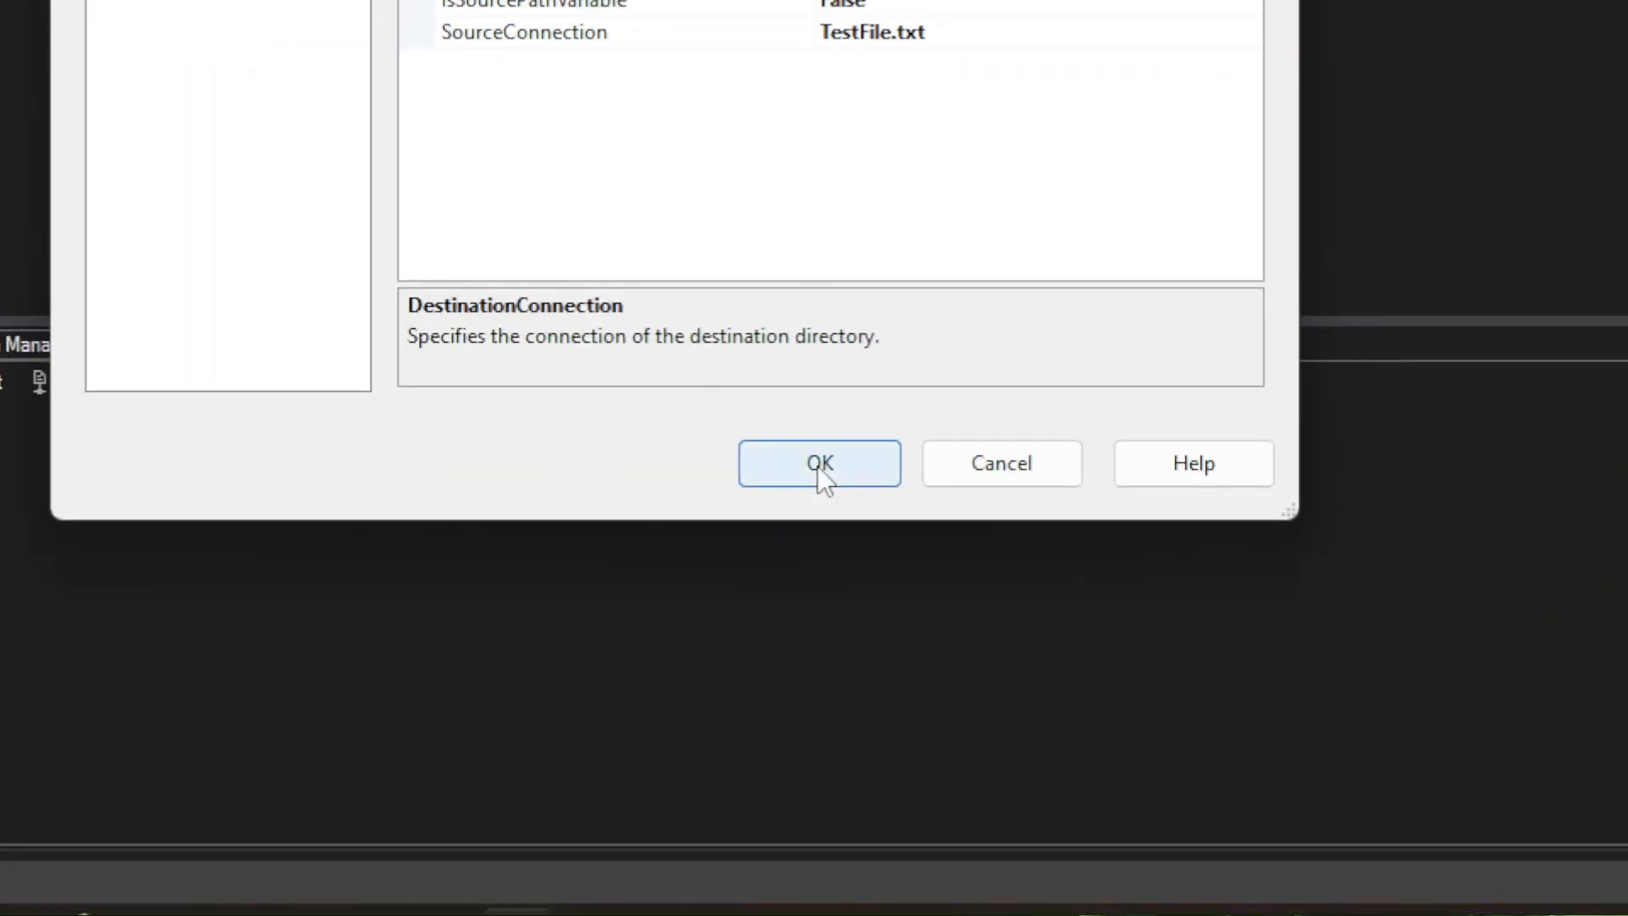
{"action": "left_click", "coordinate": [819, 466]}
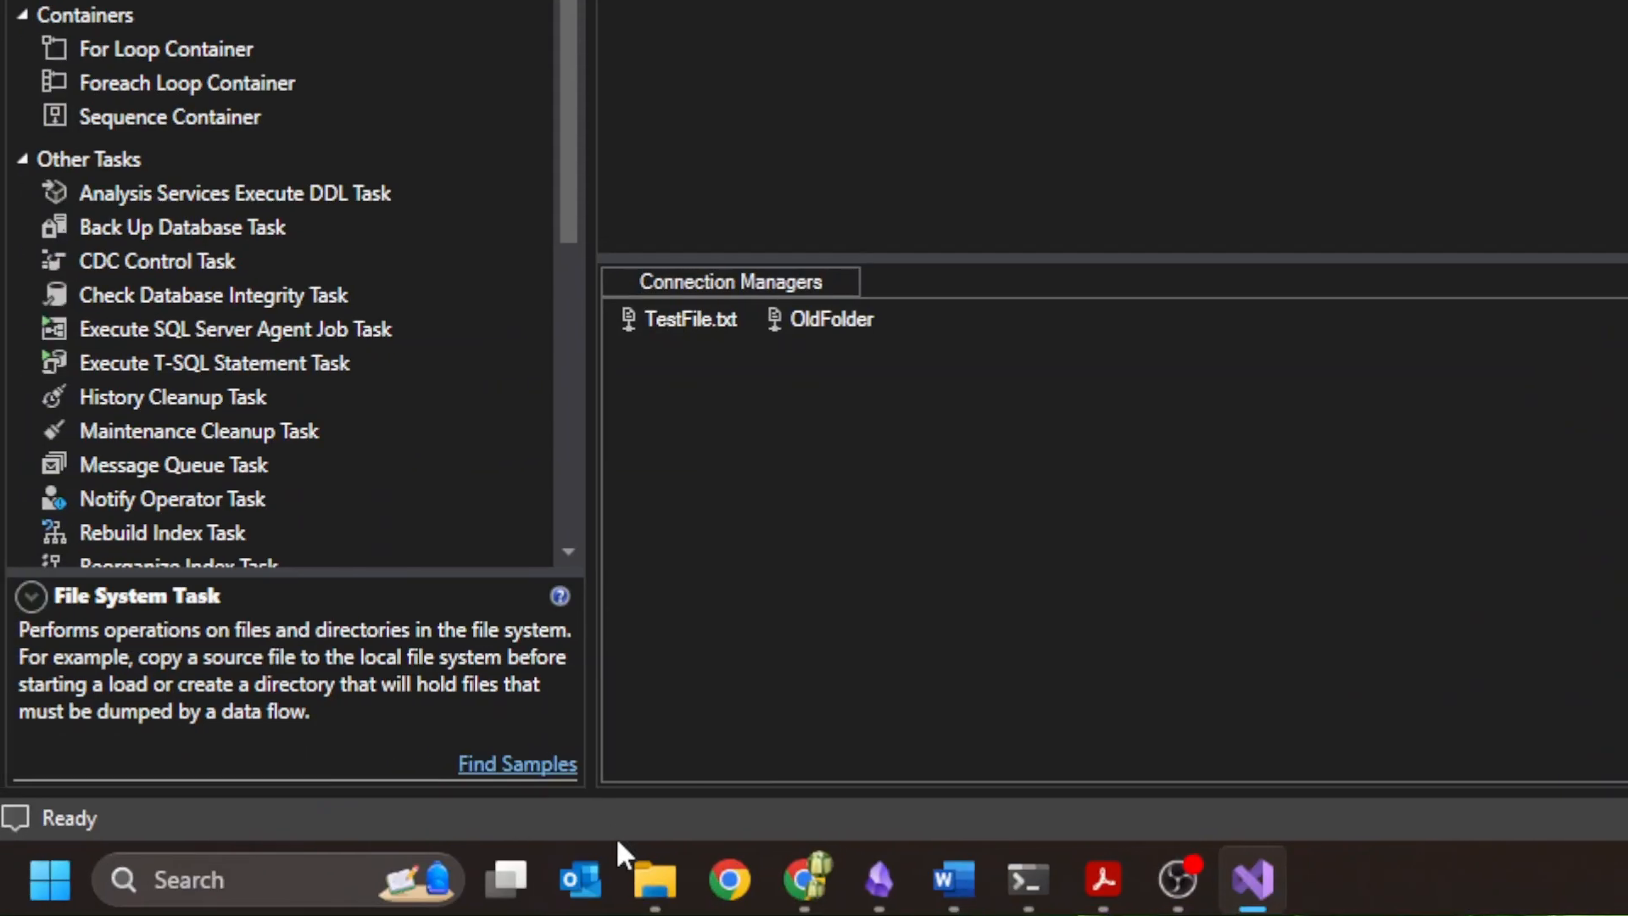
Step: Switch to File Explorer, check the contents of NewFolder and OldFolder, and return to TestFolder
{"action": "mouse_move", "coordinate": [658, 901]}
{"action": "left_click", "coordinate": [792, 763]}
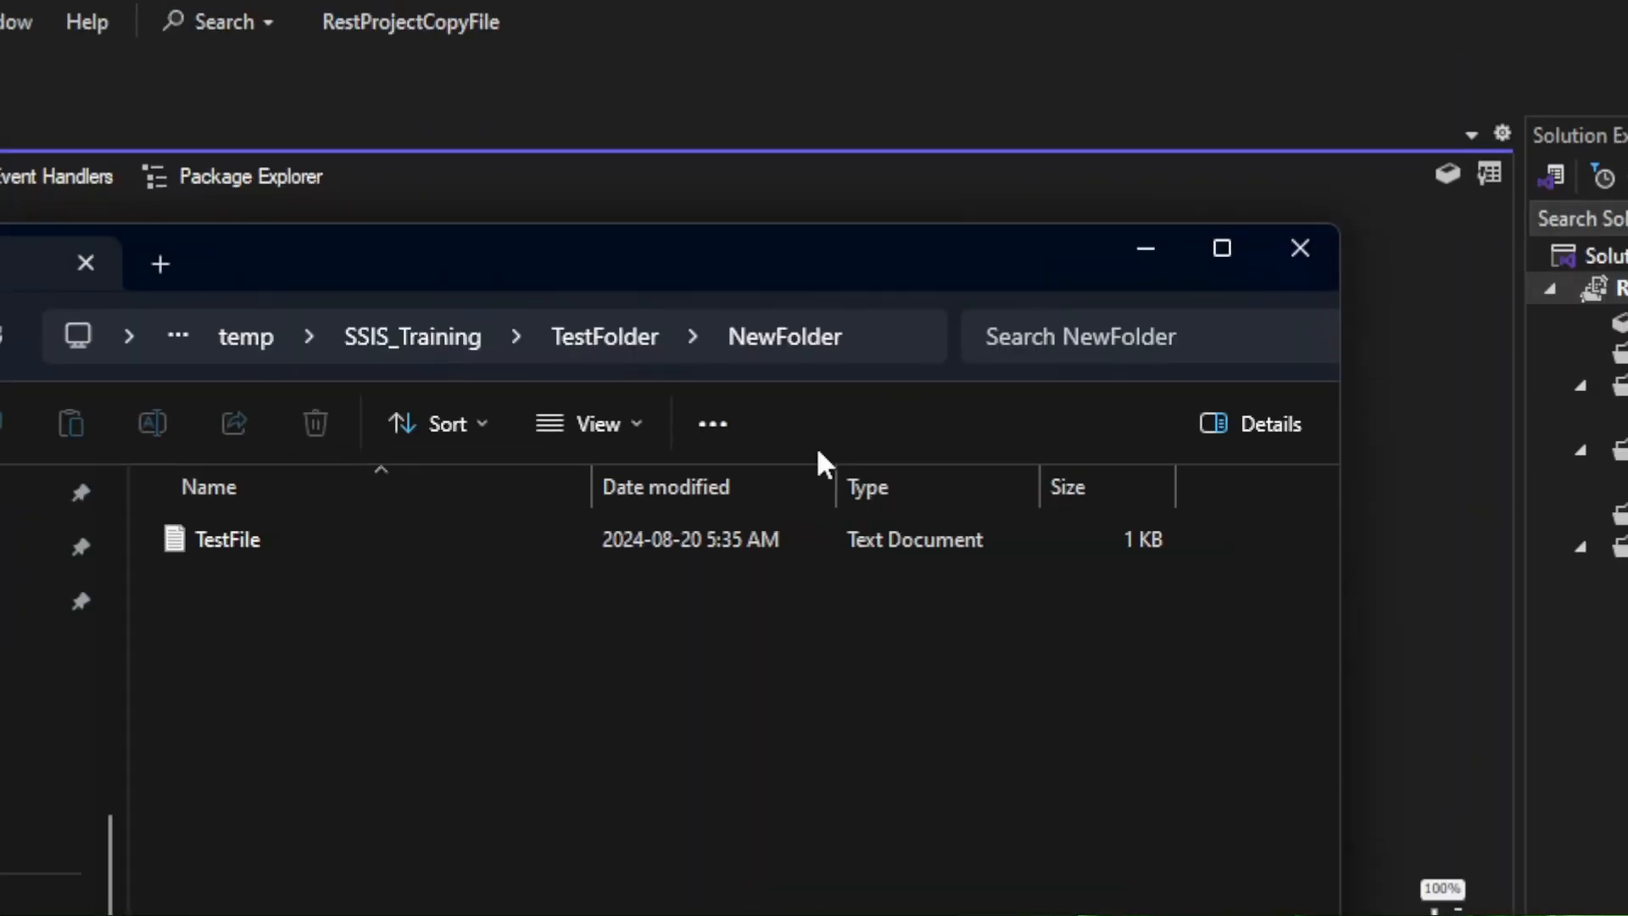
{"action": "left_click", "coordinate": [612, 339]}
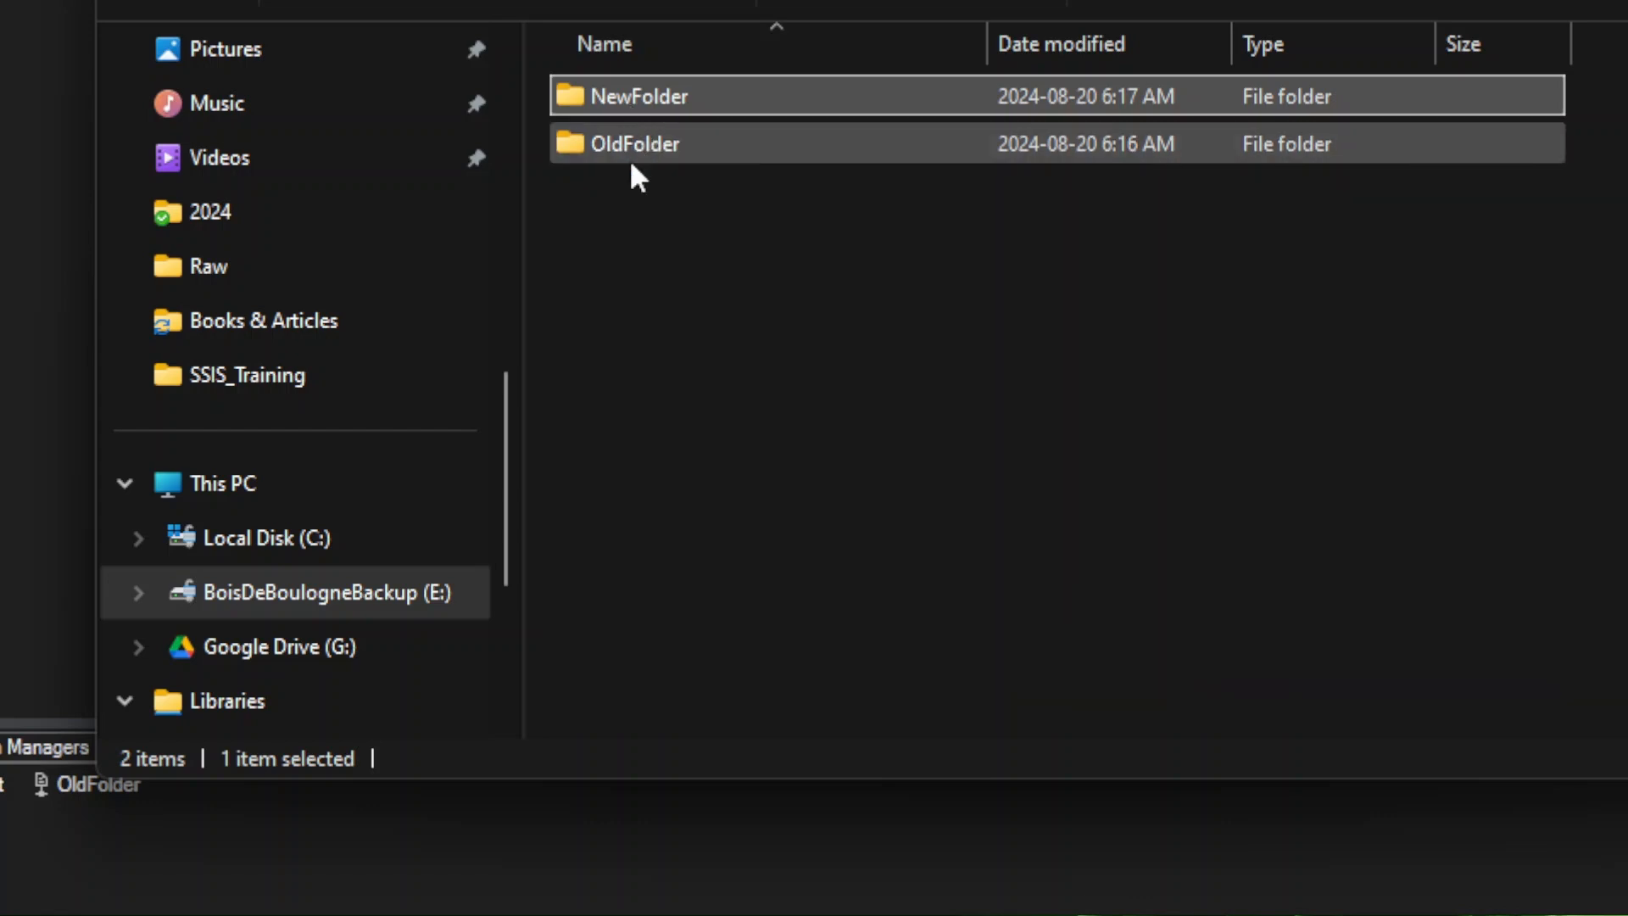
{"action": "double_click", "coordinate": [626, 146]}
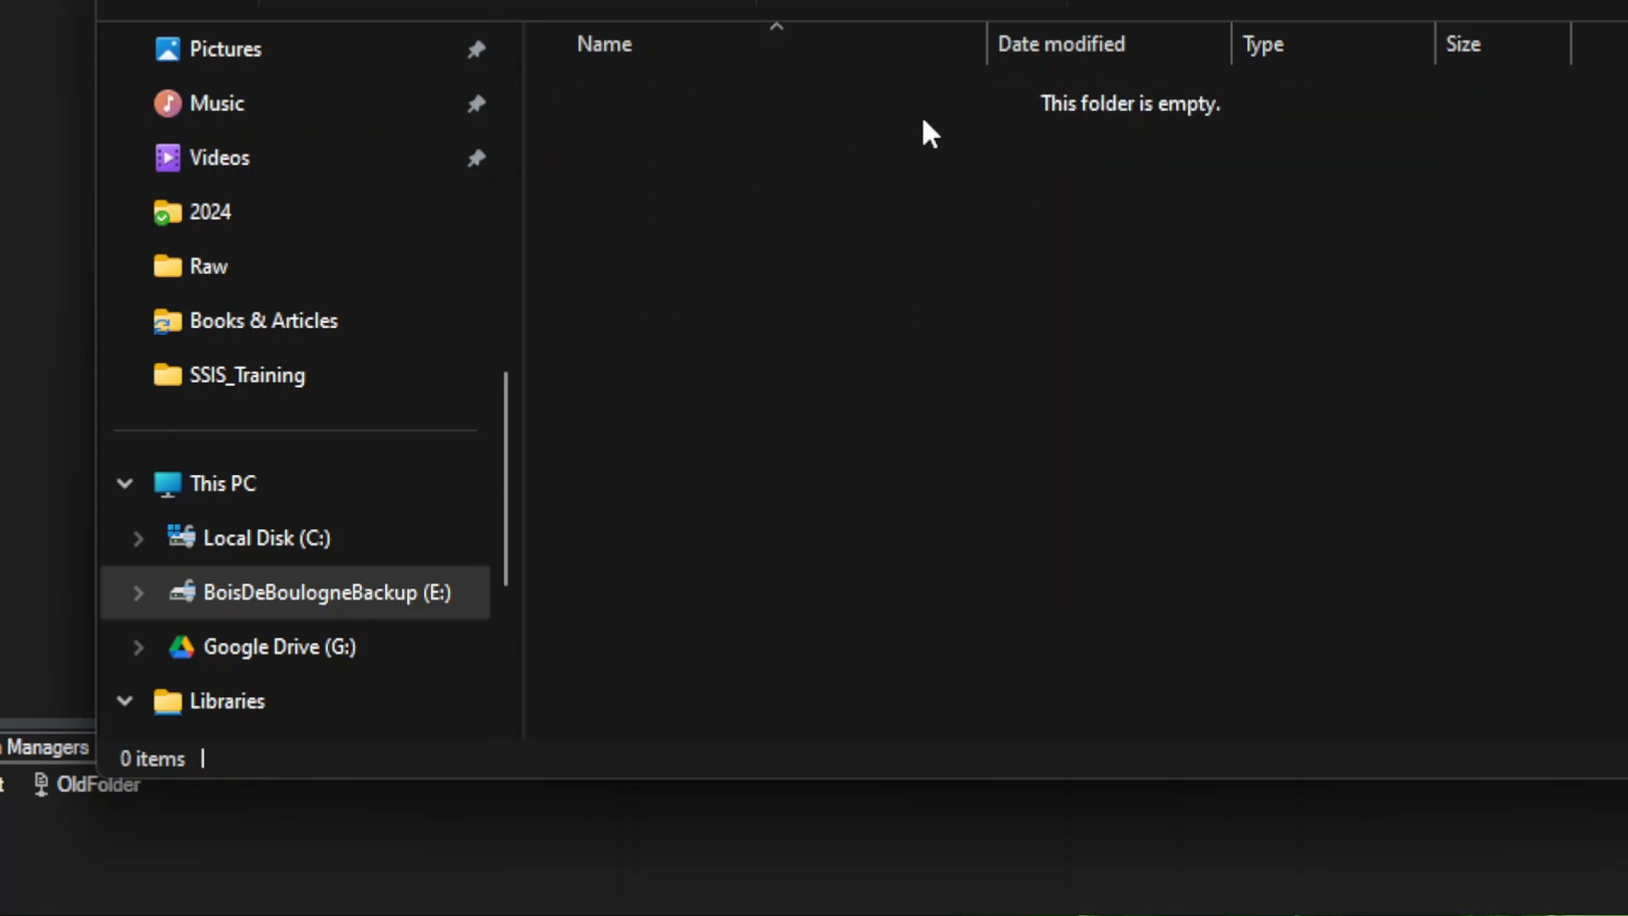
{"action": "left_click", "coordinate": [783, 348]}
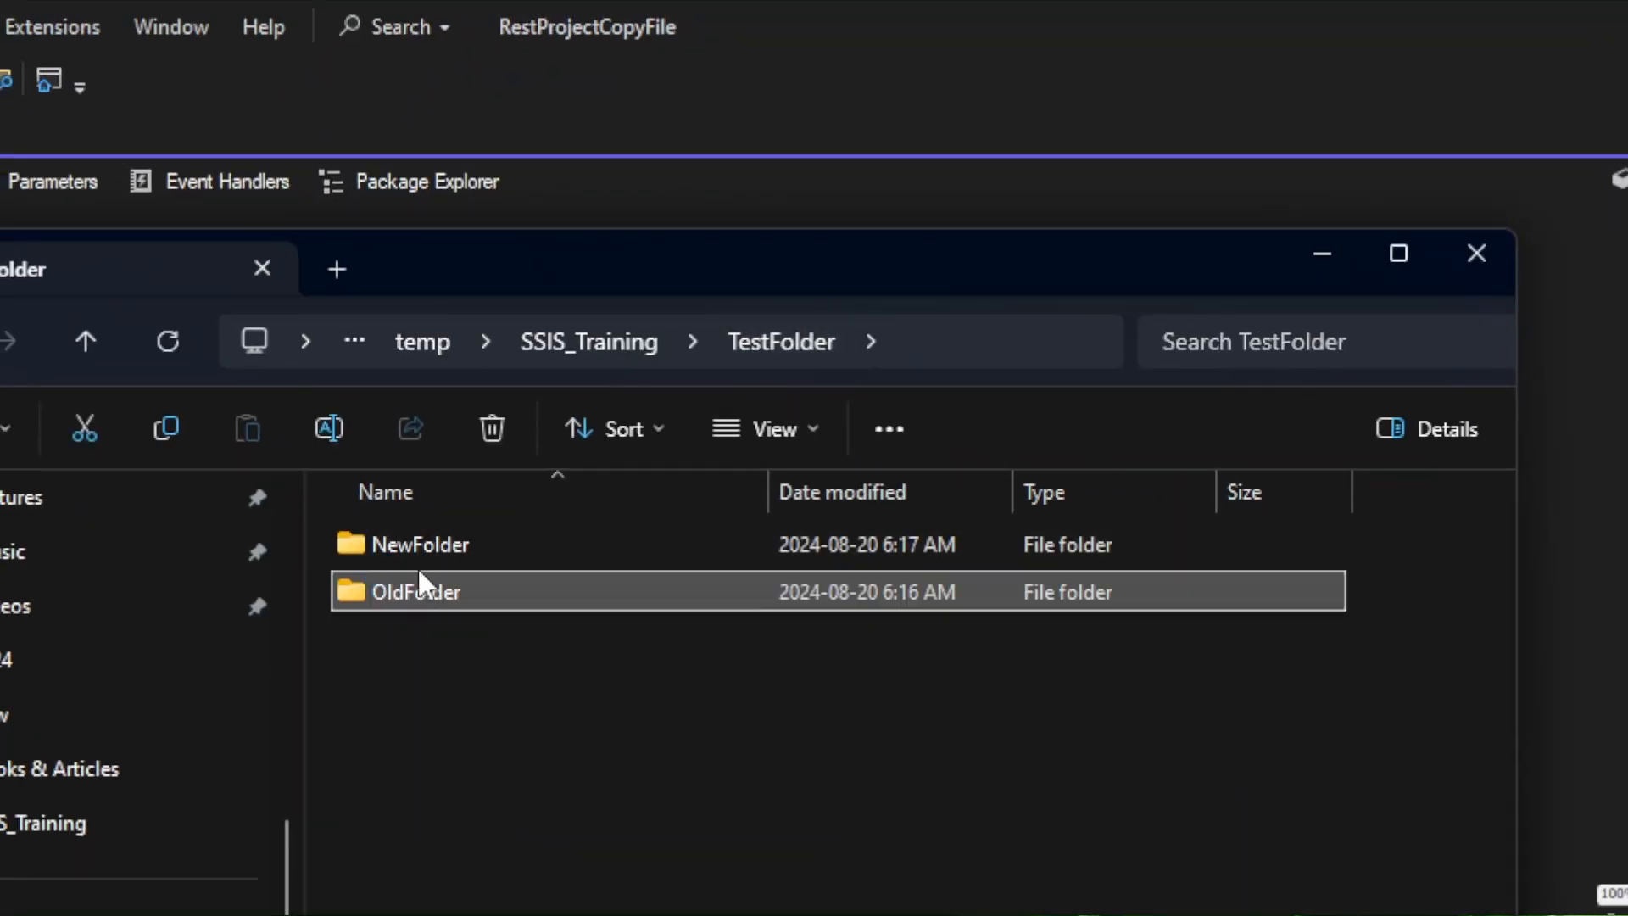
Step: View NewFolder's contents, switch back to Visual Studio and execute the Copy File task
{"action": "double_click", "coordinate": [392, 550]}
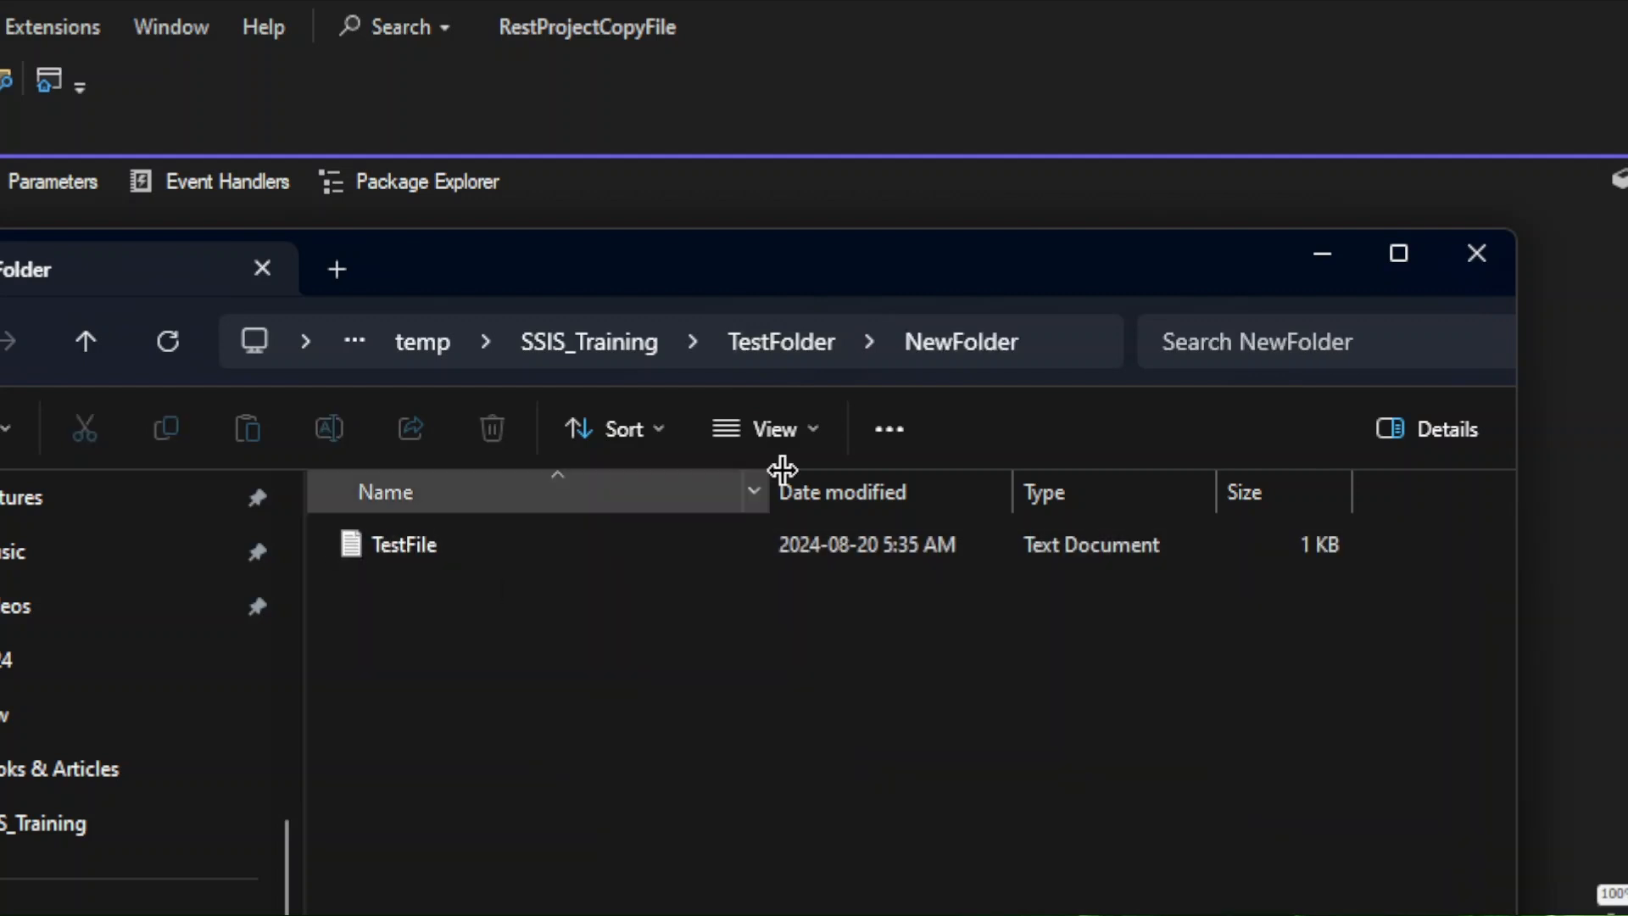
{"action": "left_click", "coordinate": [738, 92]}
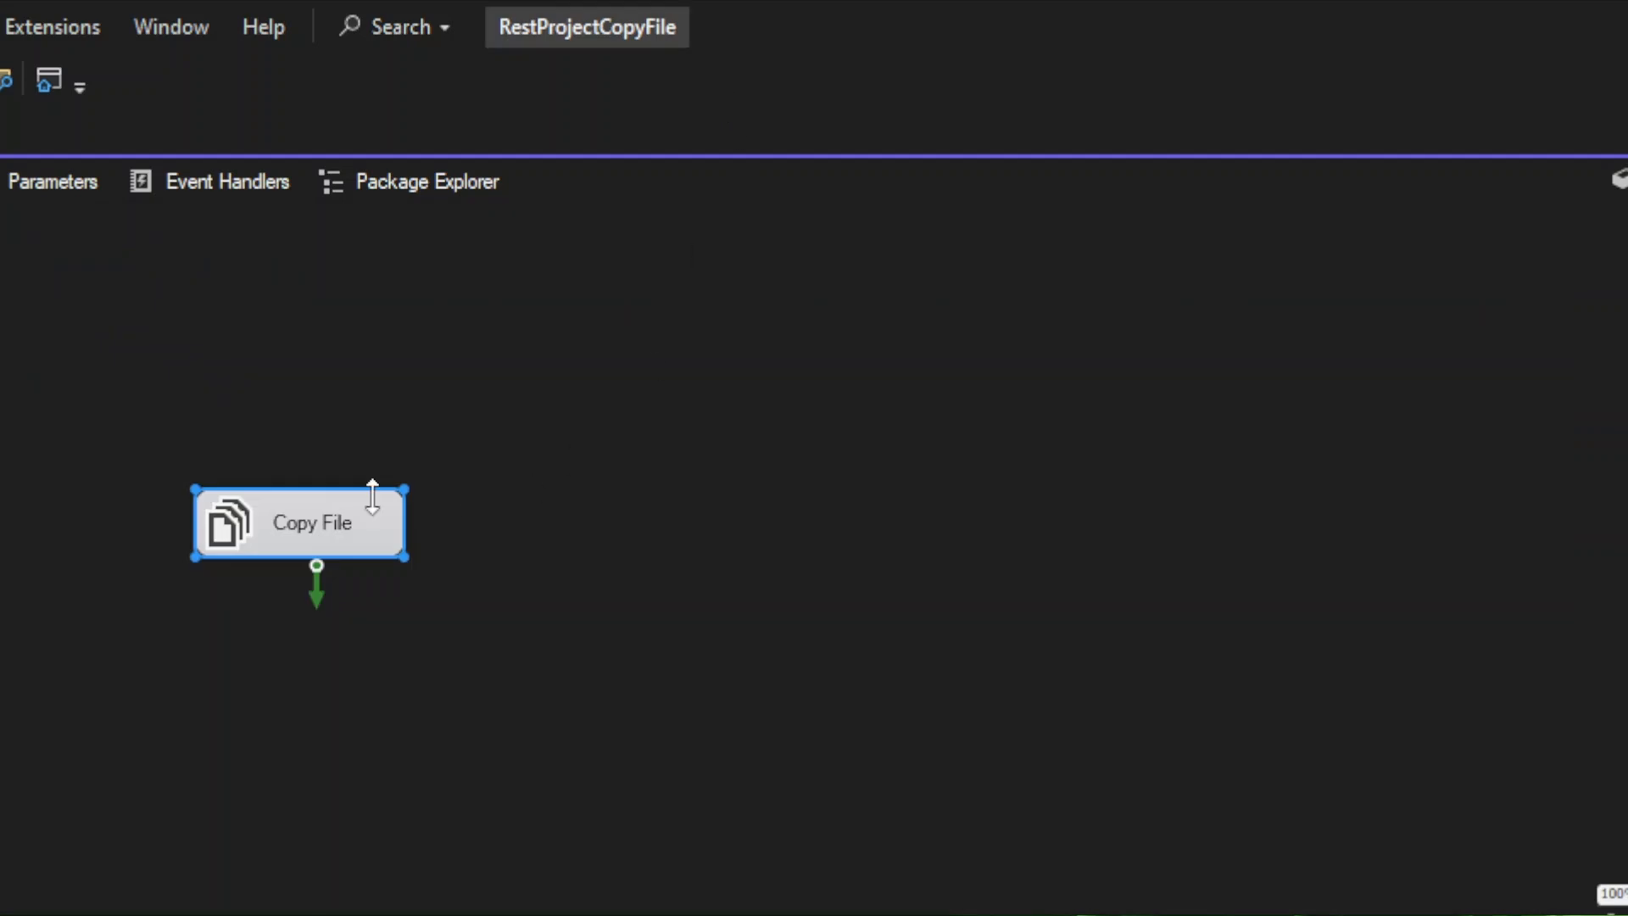
{"action": "right_click", "coordinate": [302, 534]}
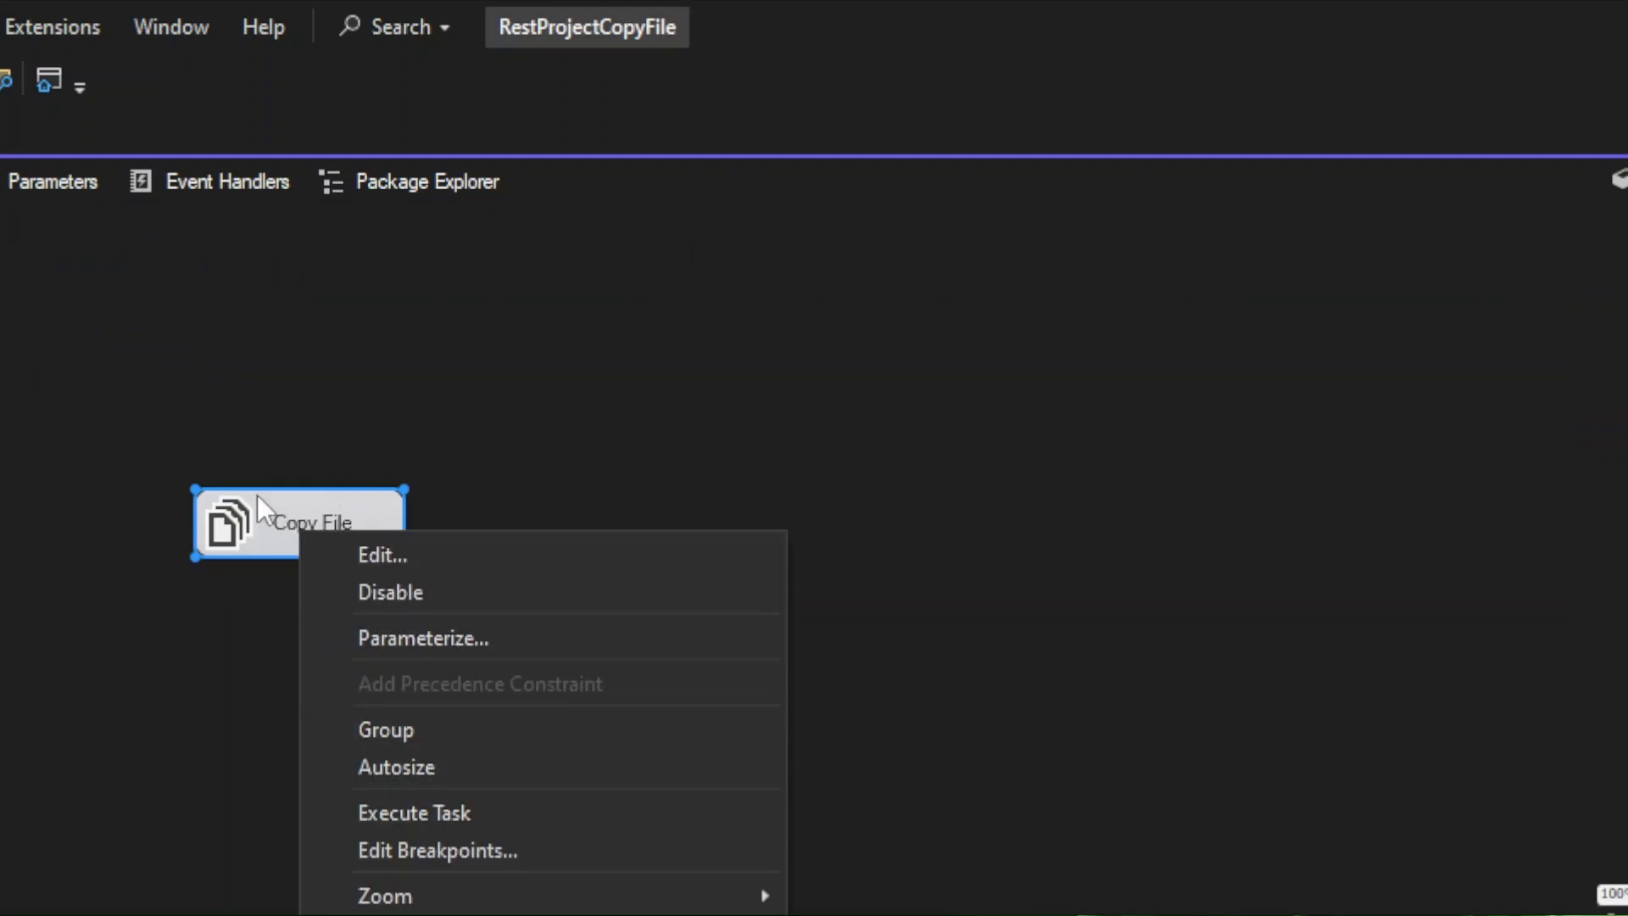
{"action": "left_click", "coordinate": [456, 814]}
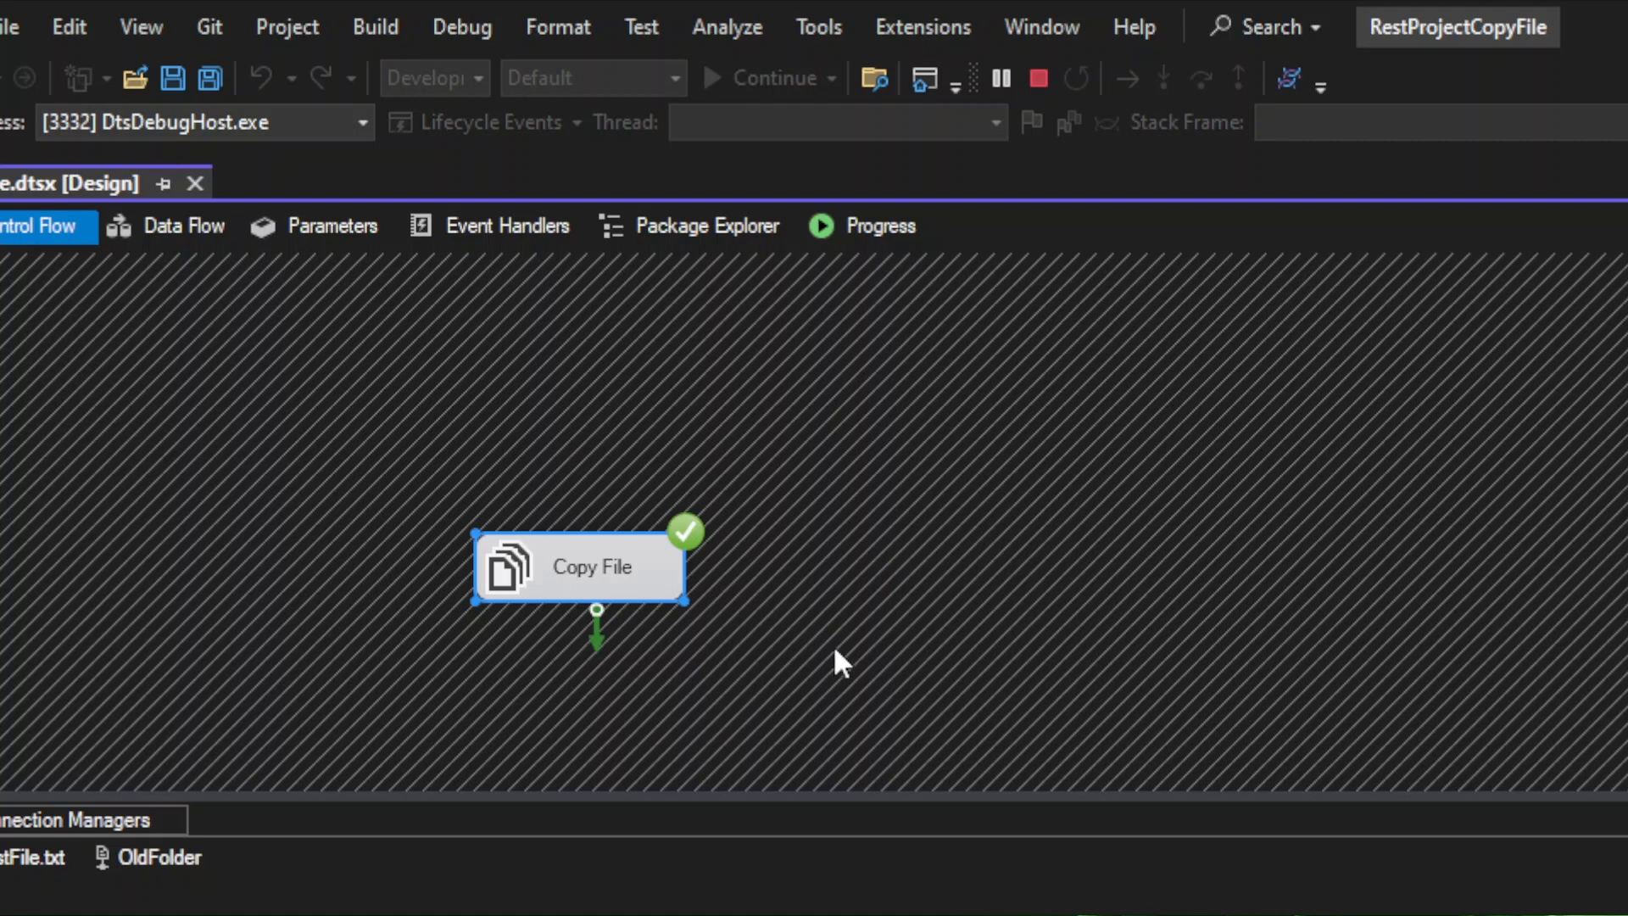
Step: Review the progress log of the Copy File run and return the package to design mode
{"action": "left_click", "coordinate": [875, 228]}
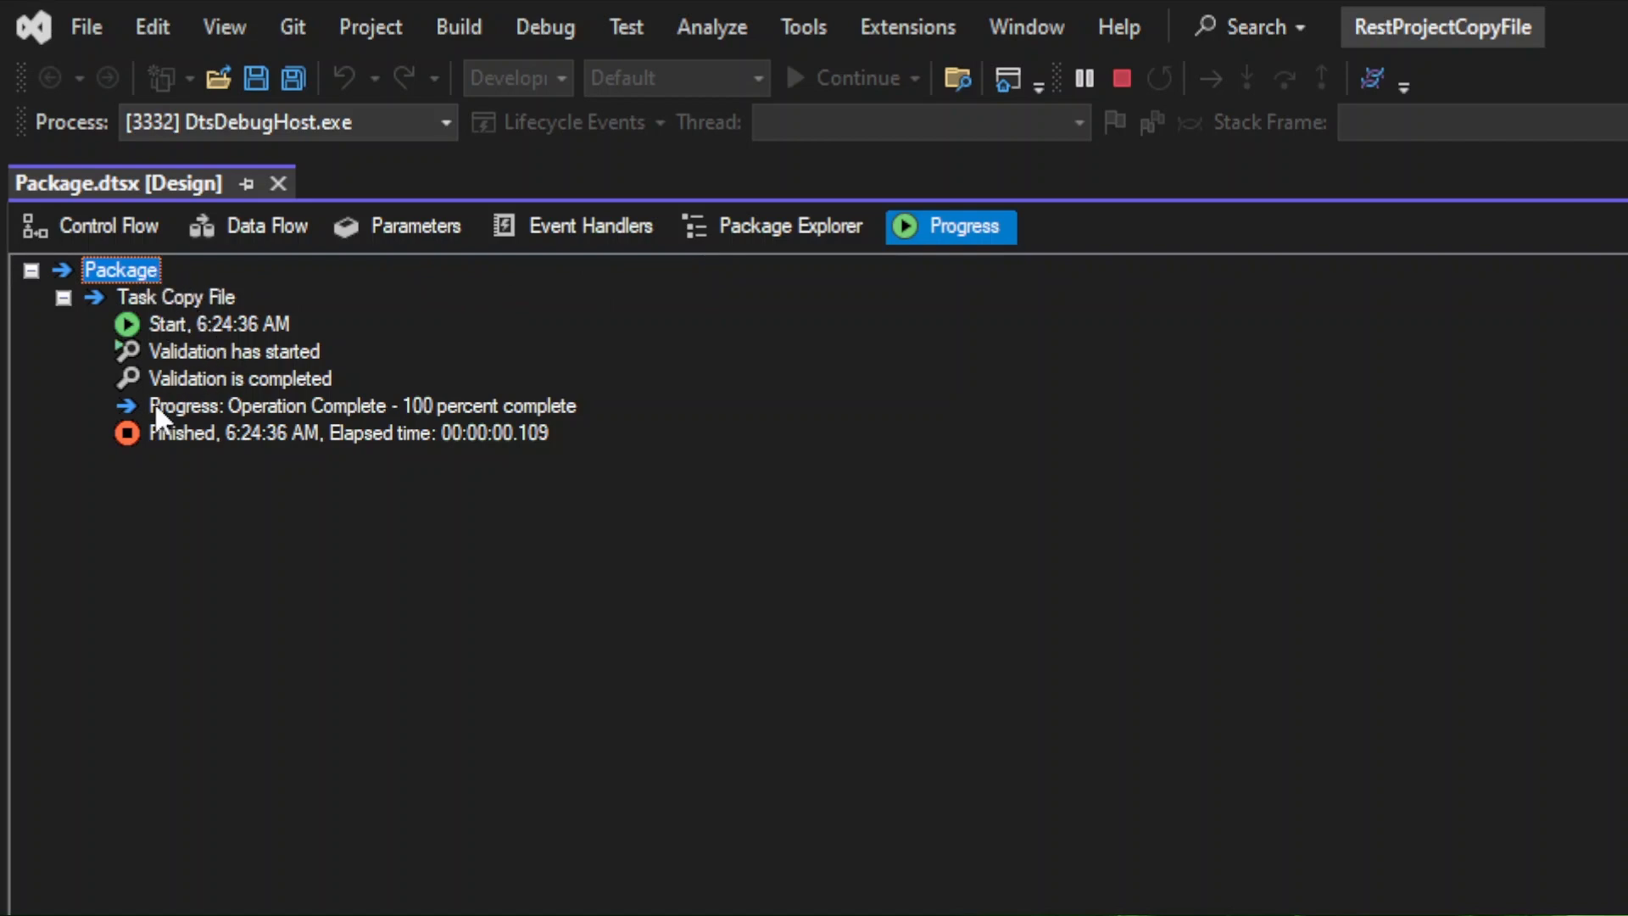
{"action": "left_click", "coordinate": [102, 234]}
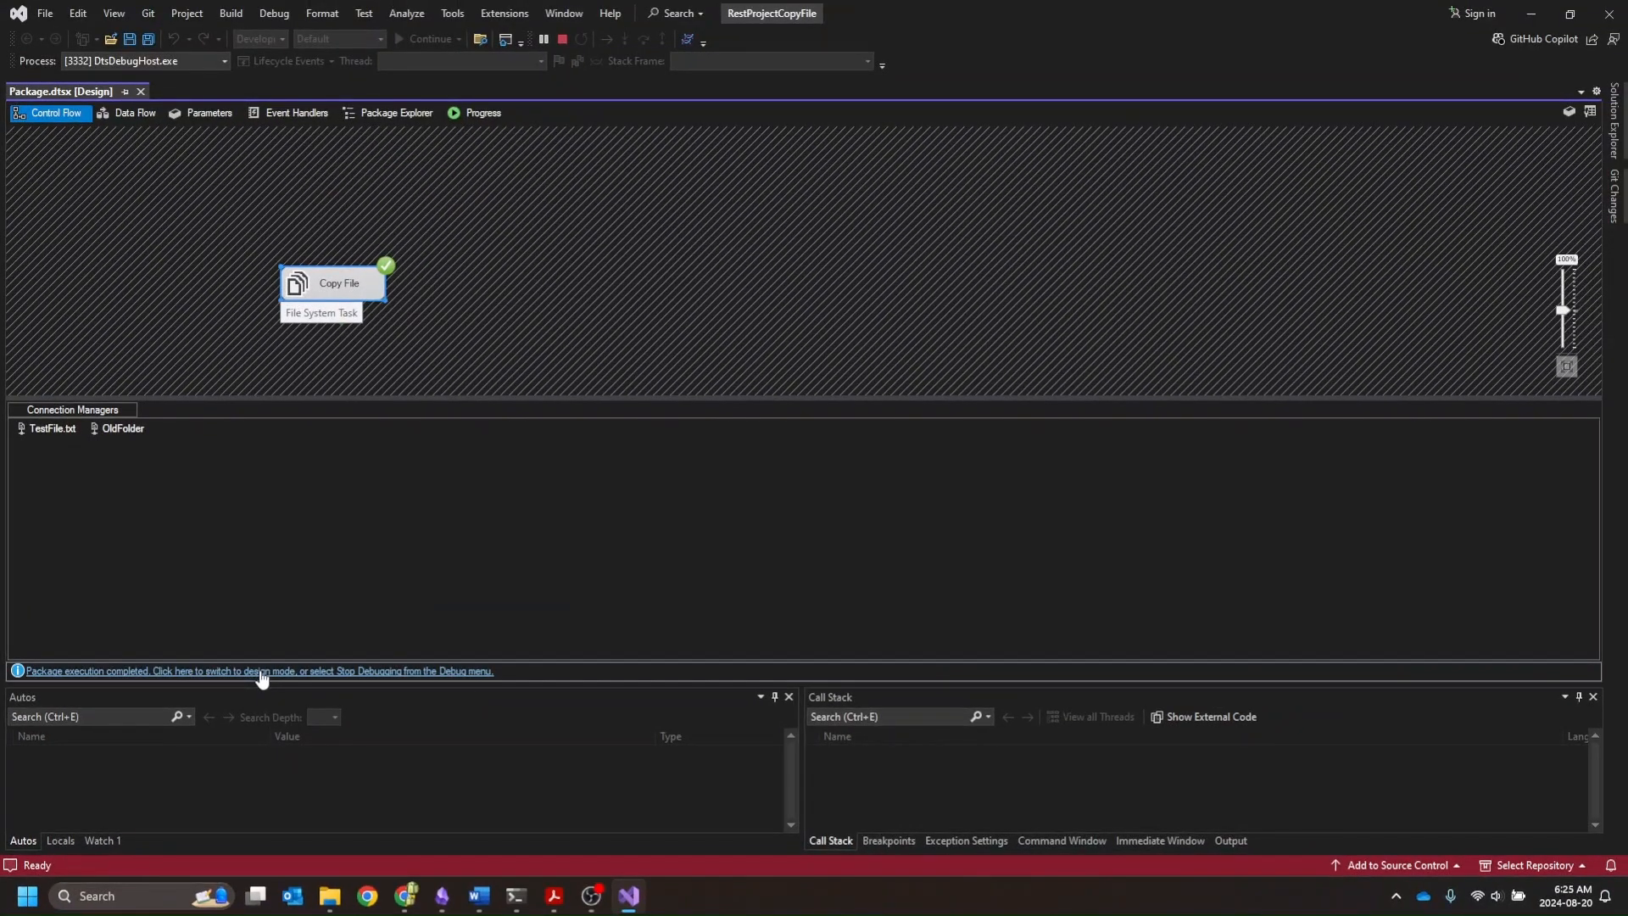
{"action": "left_click", "coordinate": [261, 672]}
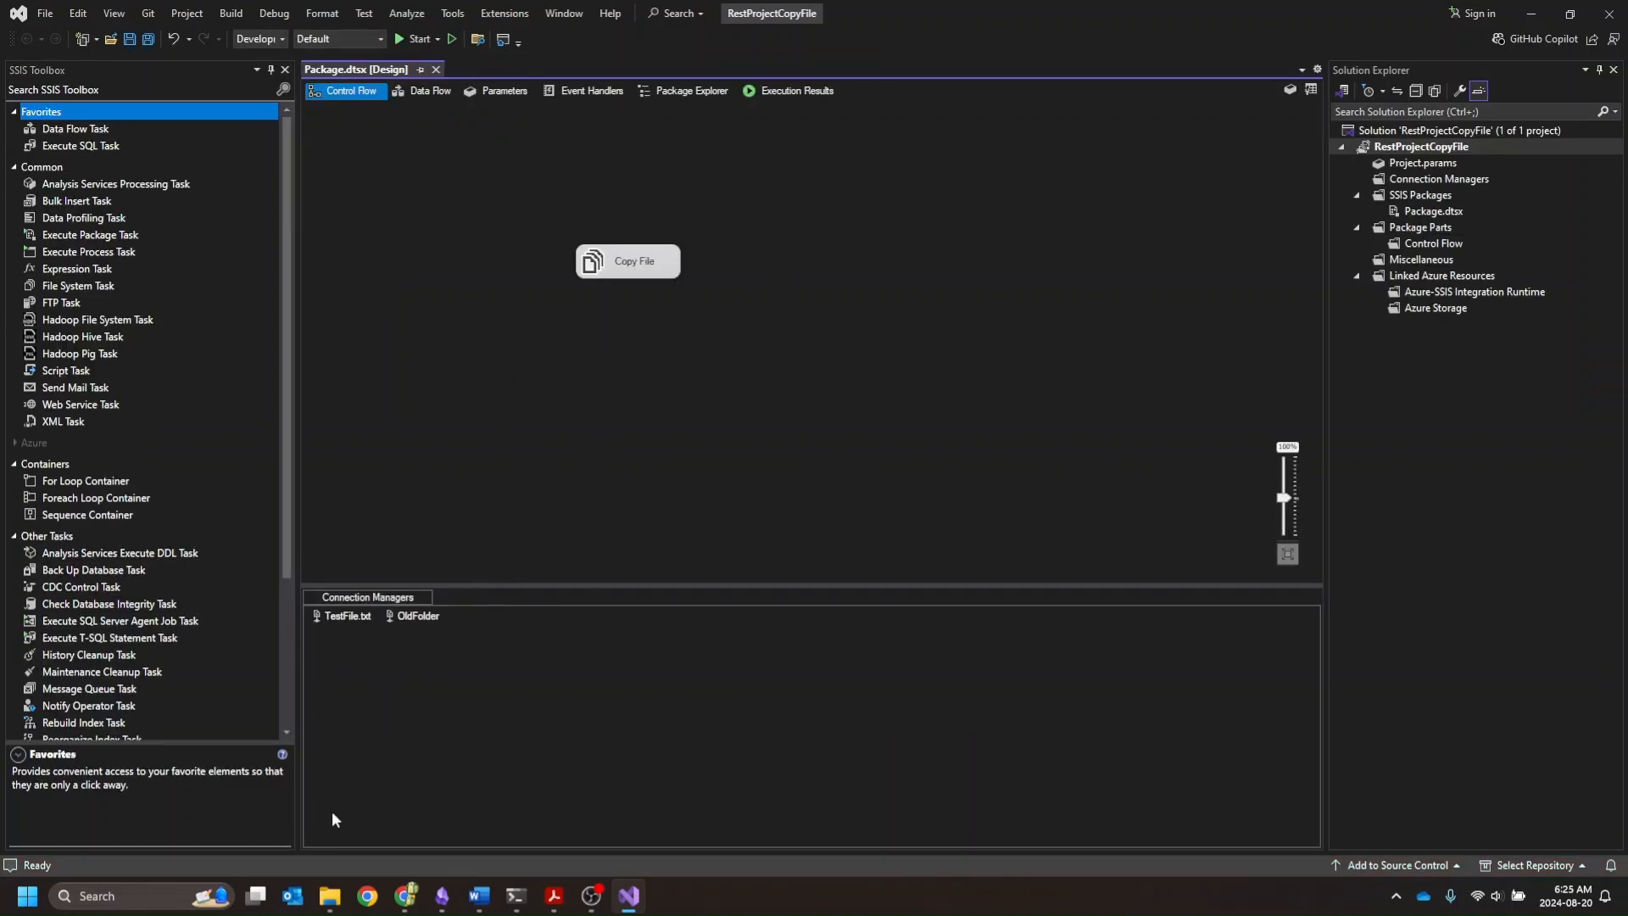
Step: Switch to File Explorer, check NewFolder and OldFolder for TestFile, and return to Visual Studio
{"action": "mouse_move", "coordinate": [330, 895]}
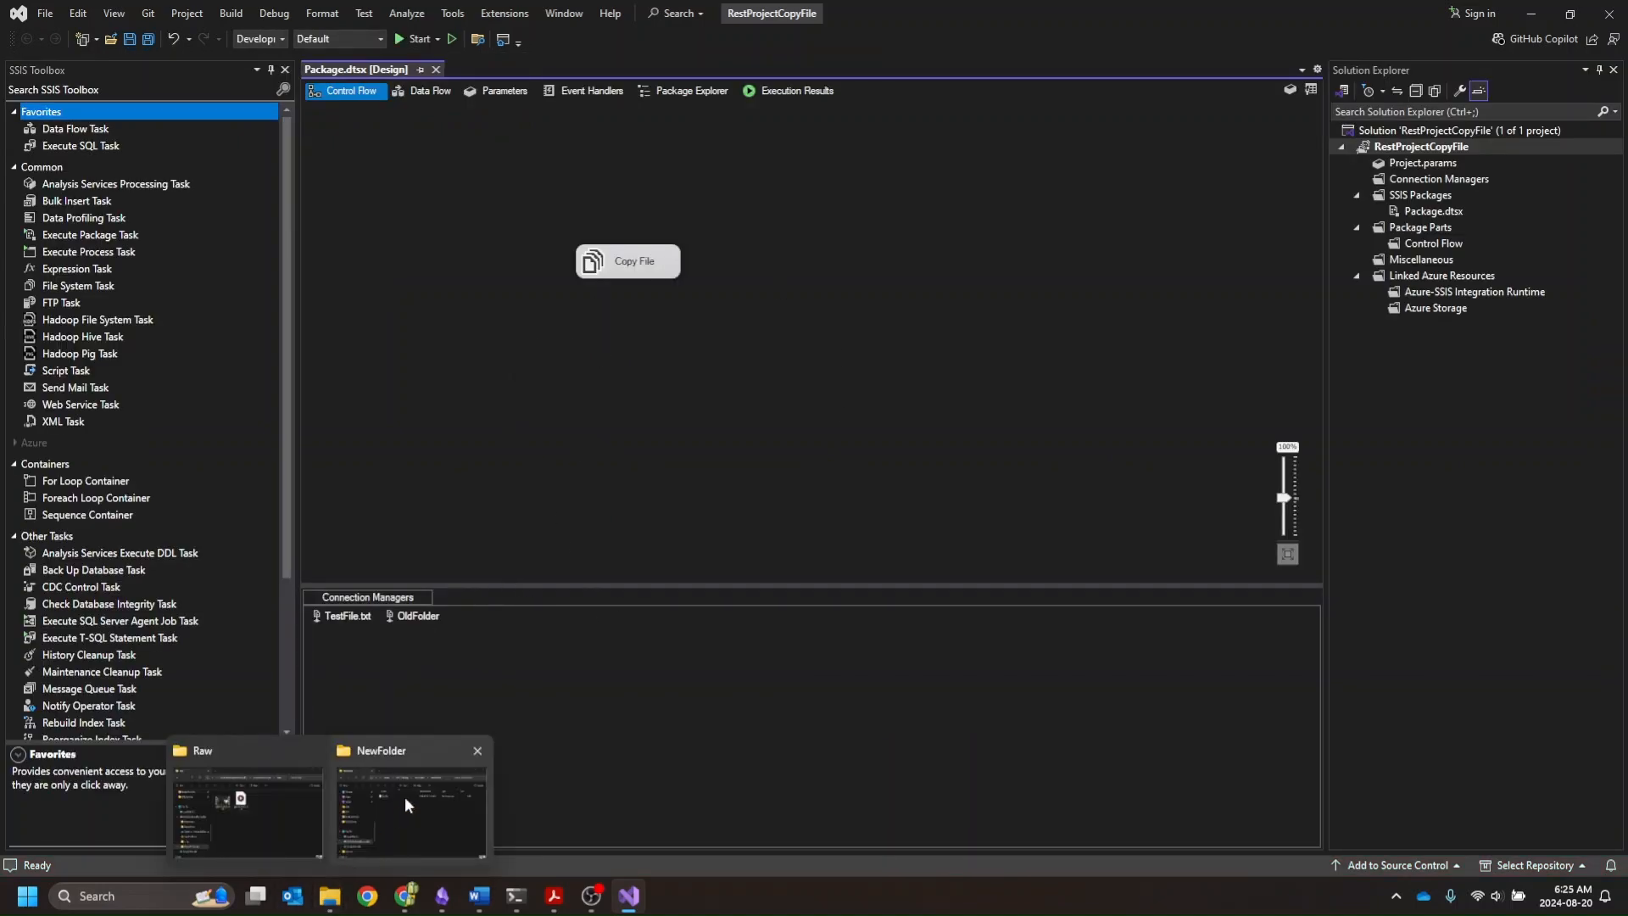
{"action": "left_click", "coordinate": [405, 799]}
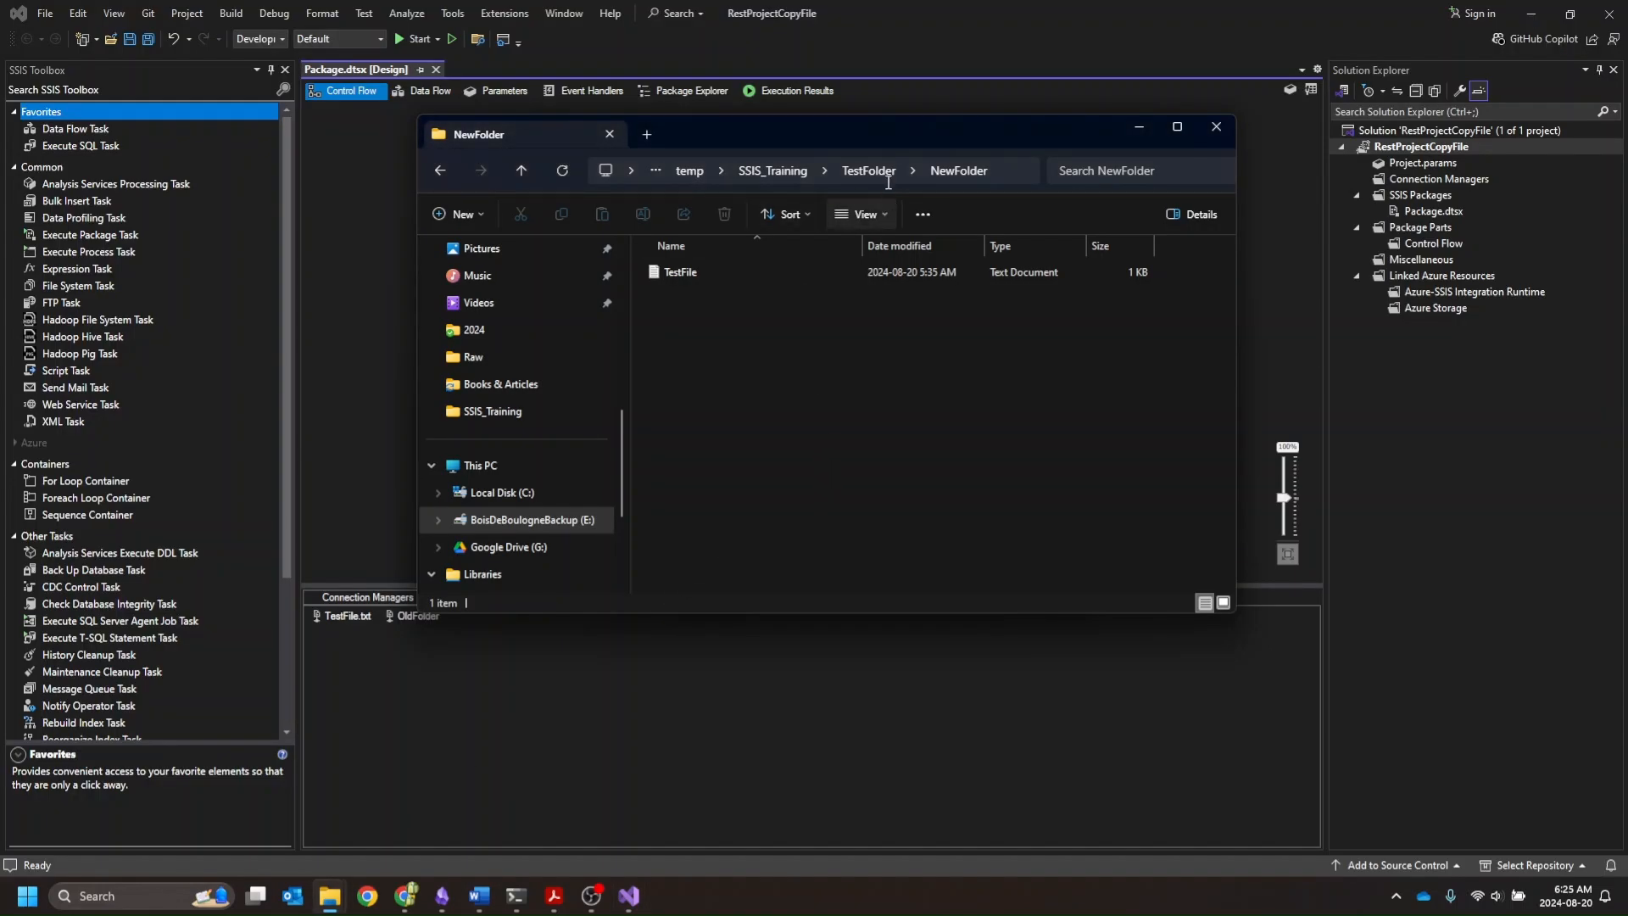
{"action": "left_click", "coordinate": [879, 172]}
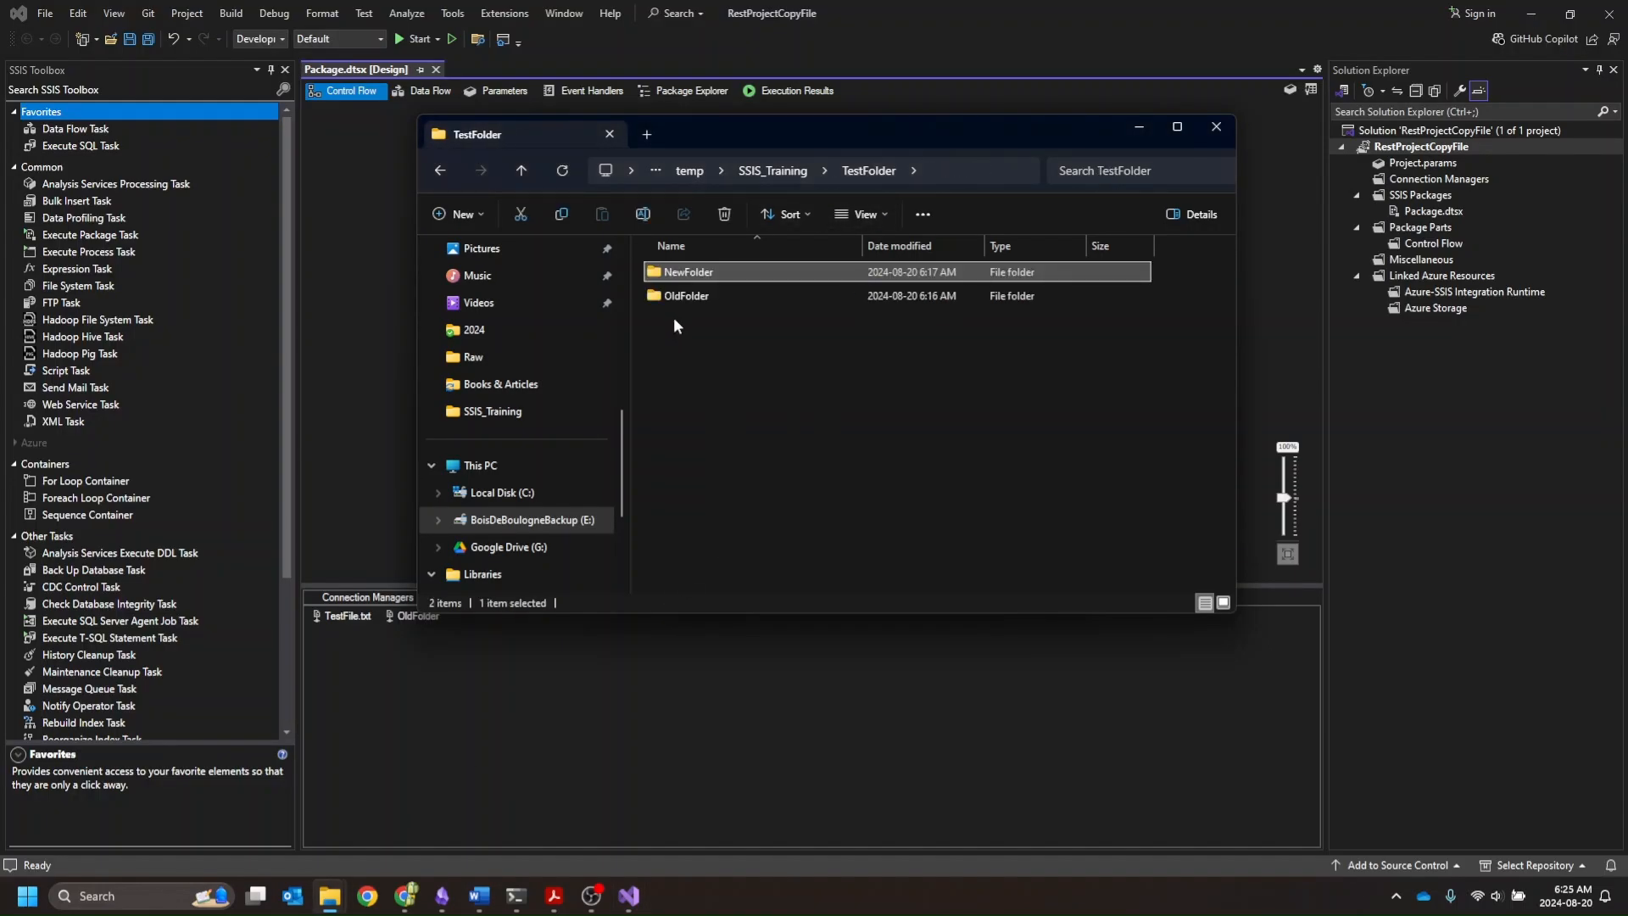
{"action": "double_click", "coordinate": [673, 297]}
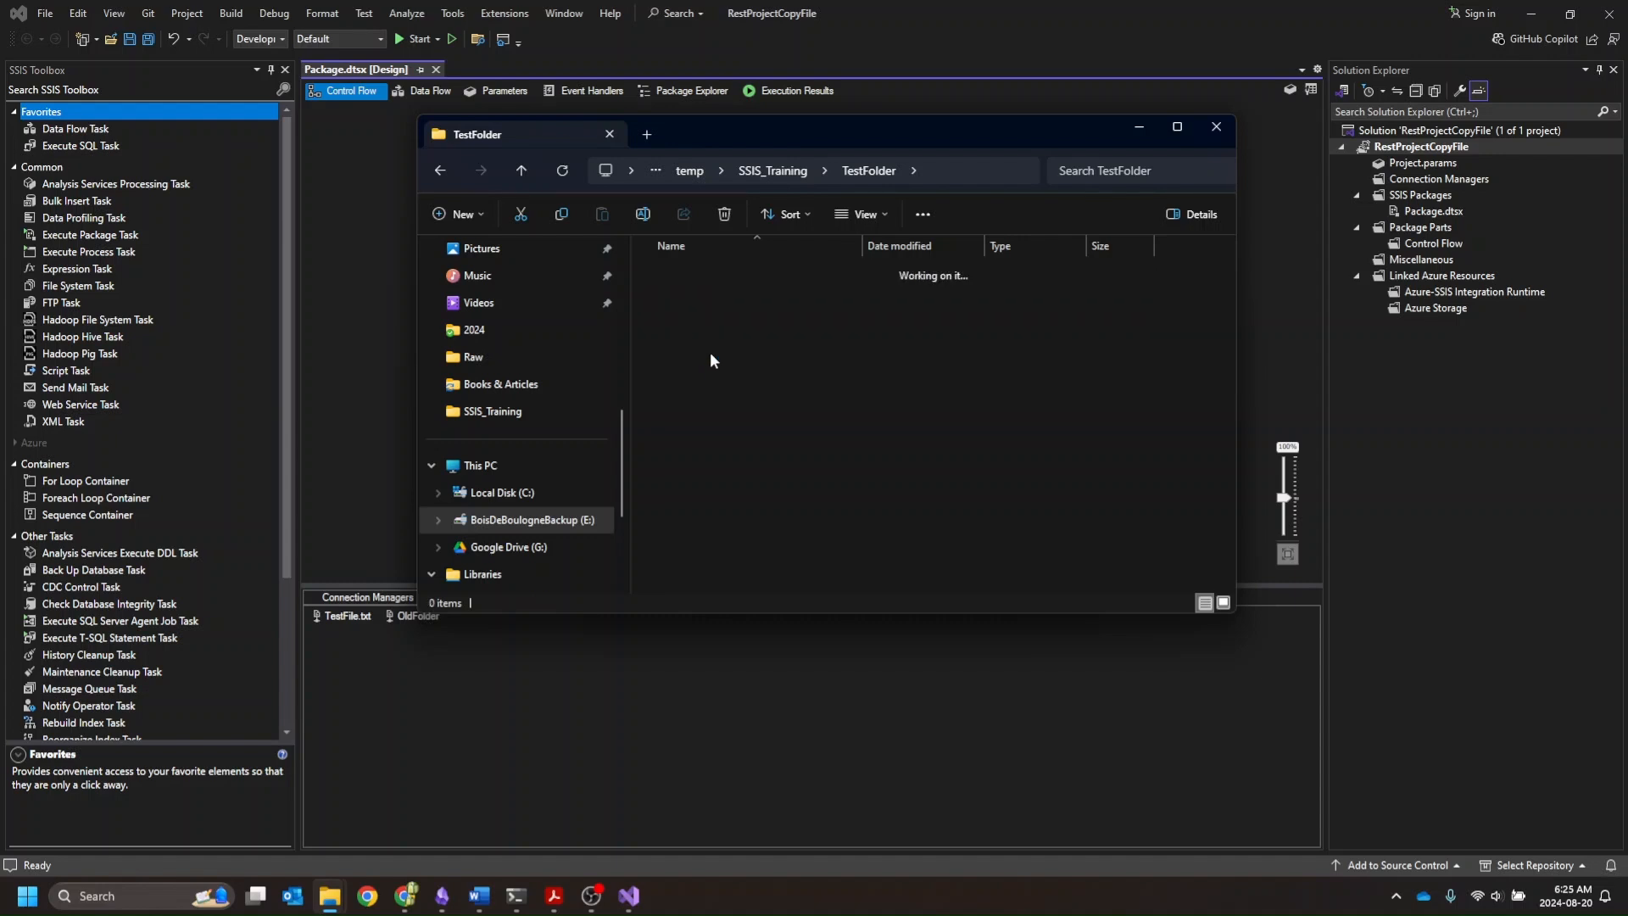
{"action": "left_click", "coordinate": [867, 172]}
{"action": "double_click", "coordinate": [679, 269]}
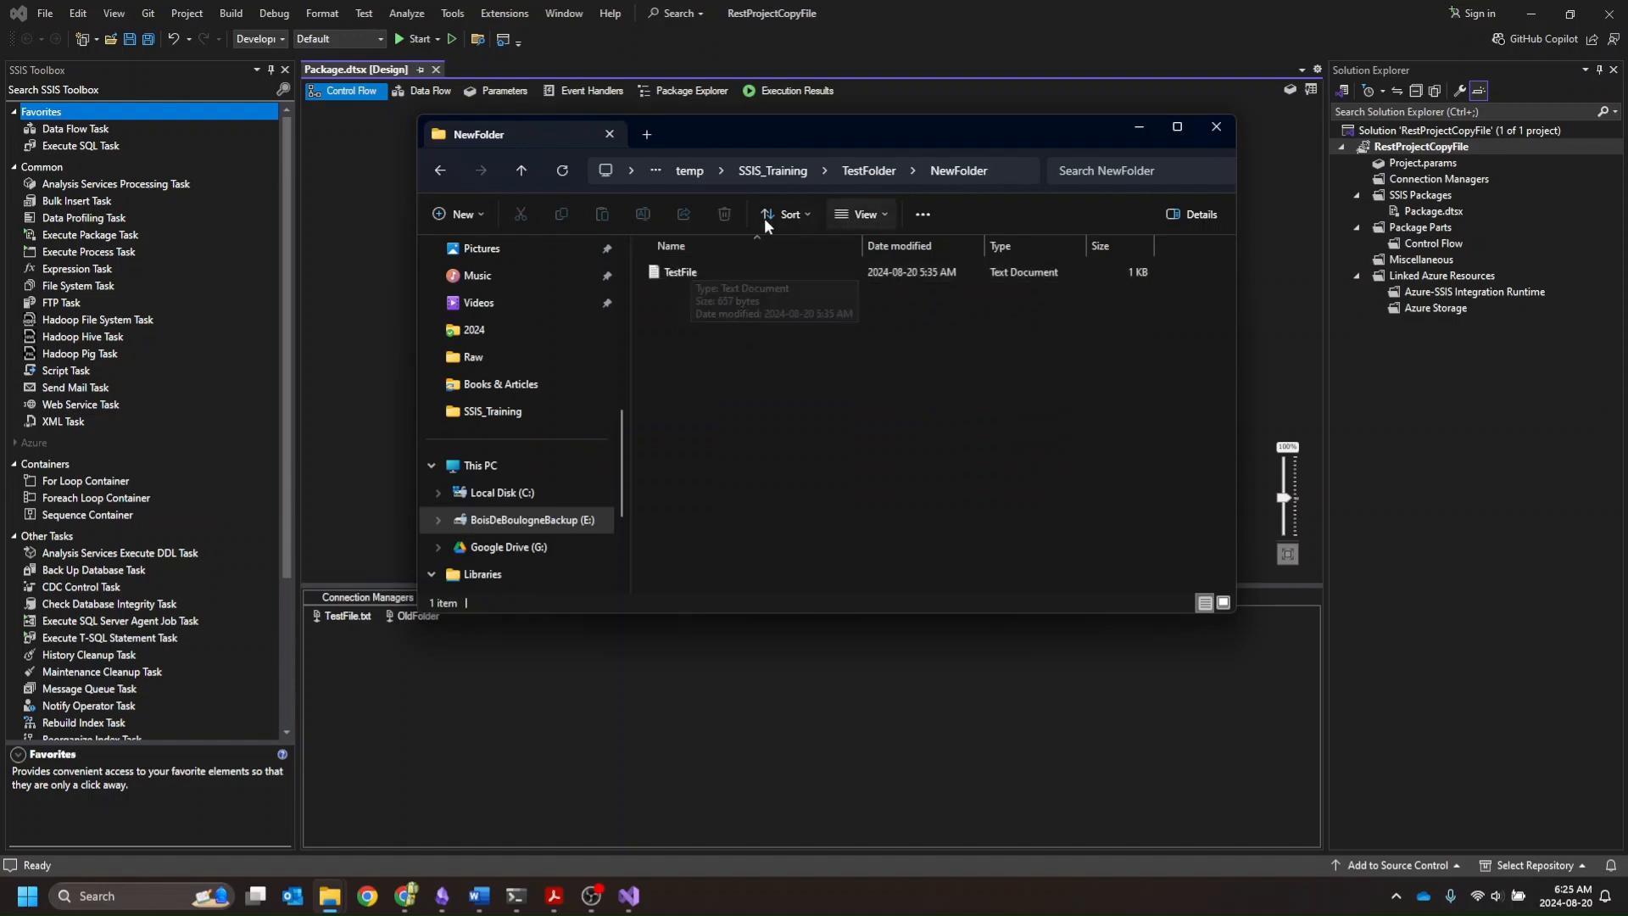
{"action": "left_click", "coordinate": [868, 167]}
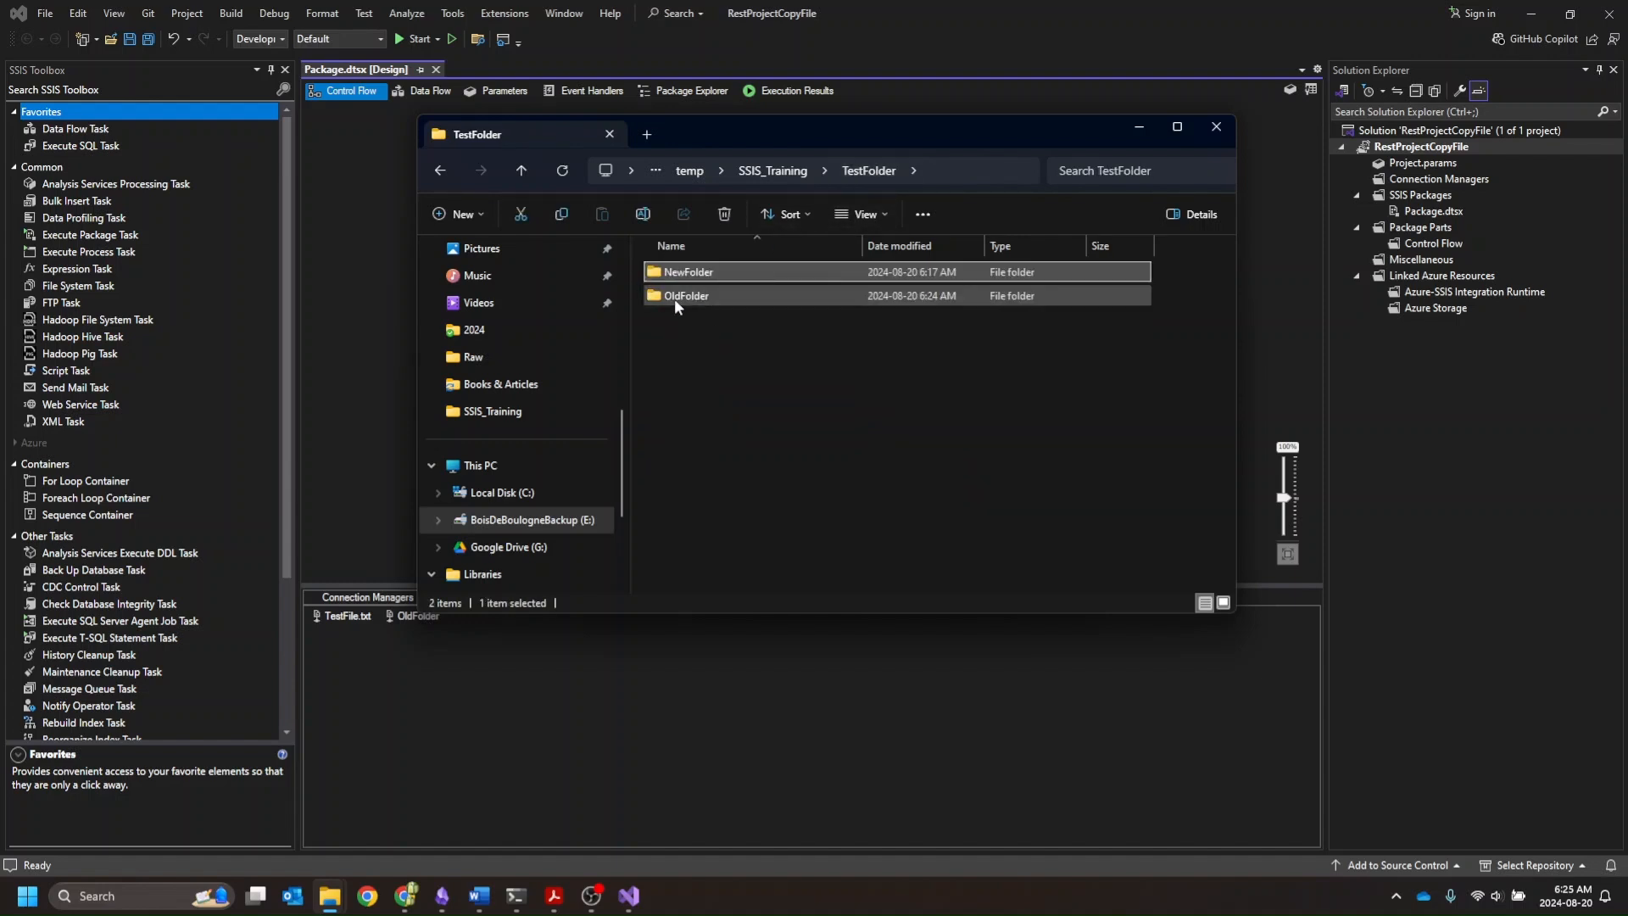
{"action": "double_click", "coordinate": [674, 297]}
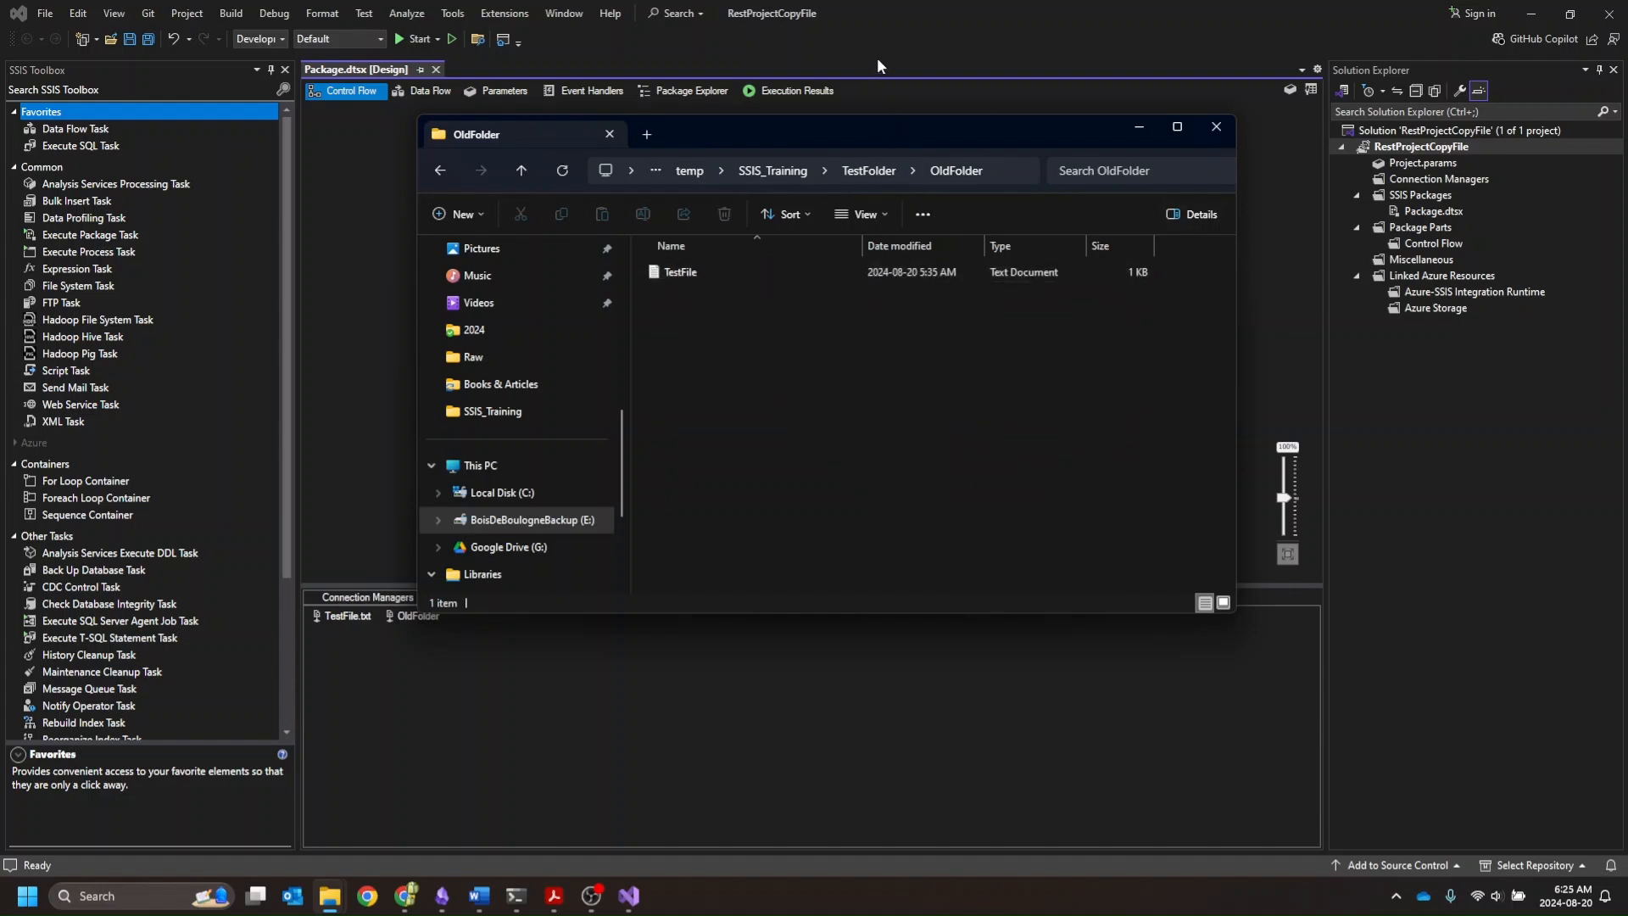
{"action": "left_click", "coordinate": [894, 39]}
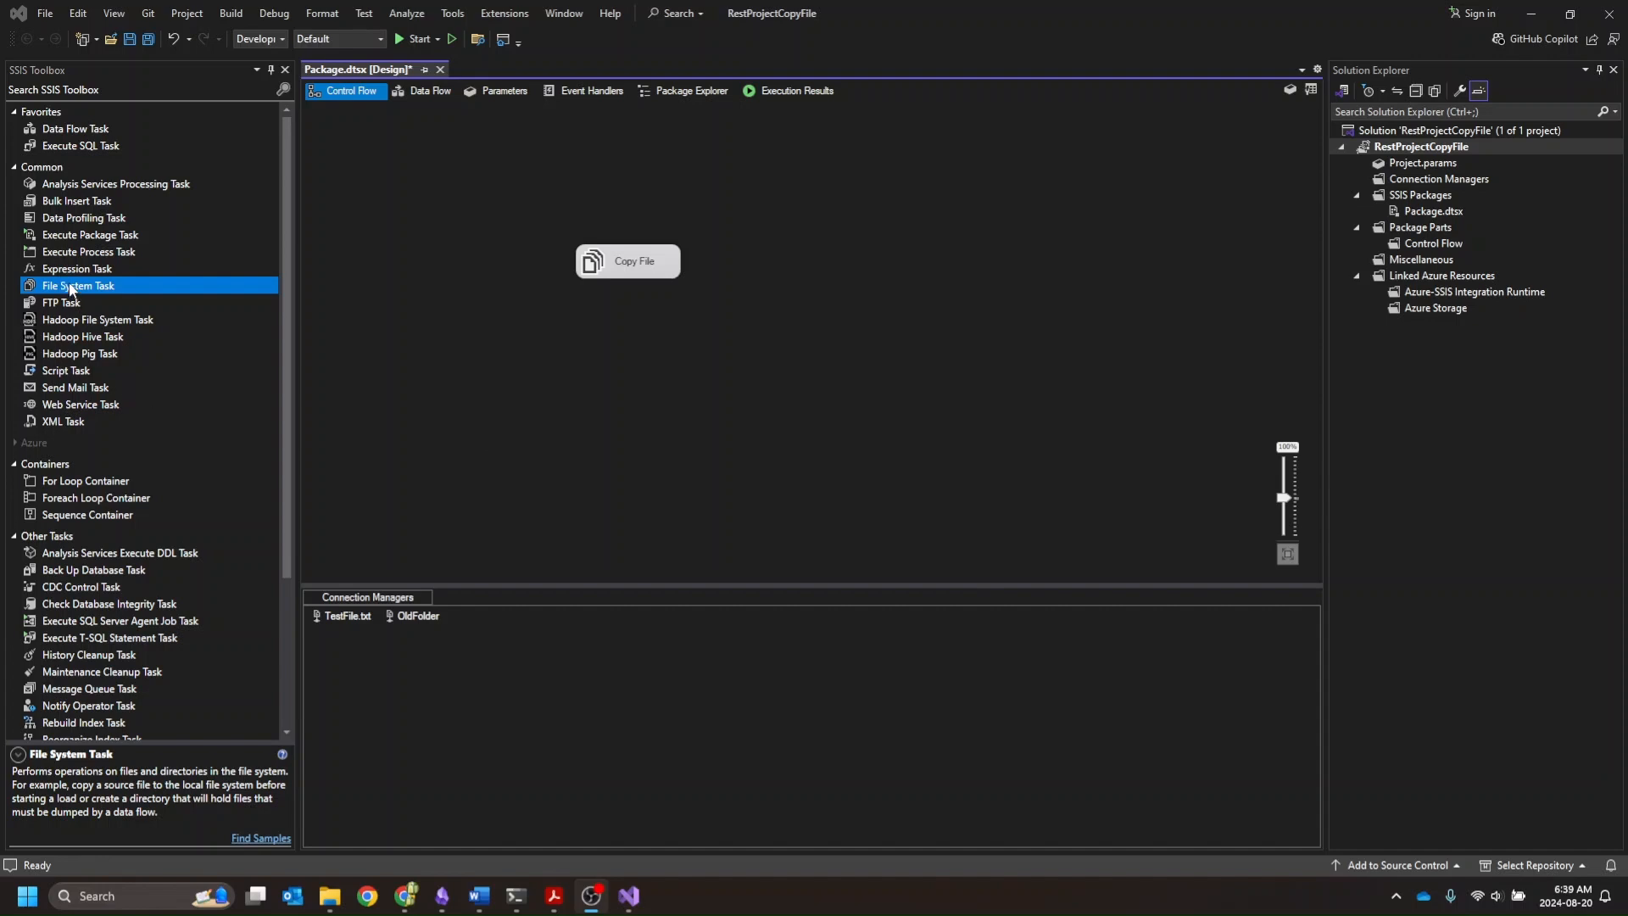
Step: Place a second File System Task below Copy File on the control flow canvas and rename it Delete file
{"action": "left_click_drag", "start_coordinate": [72, 291], "coordinate": [607, 349]}
{"action": "left_click", "coordinate": [659, 373]}
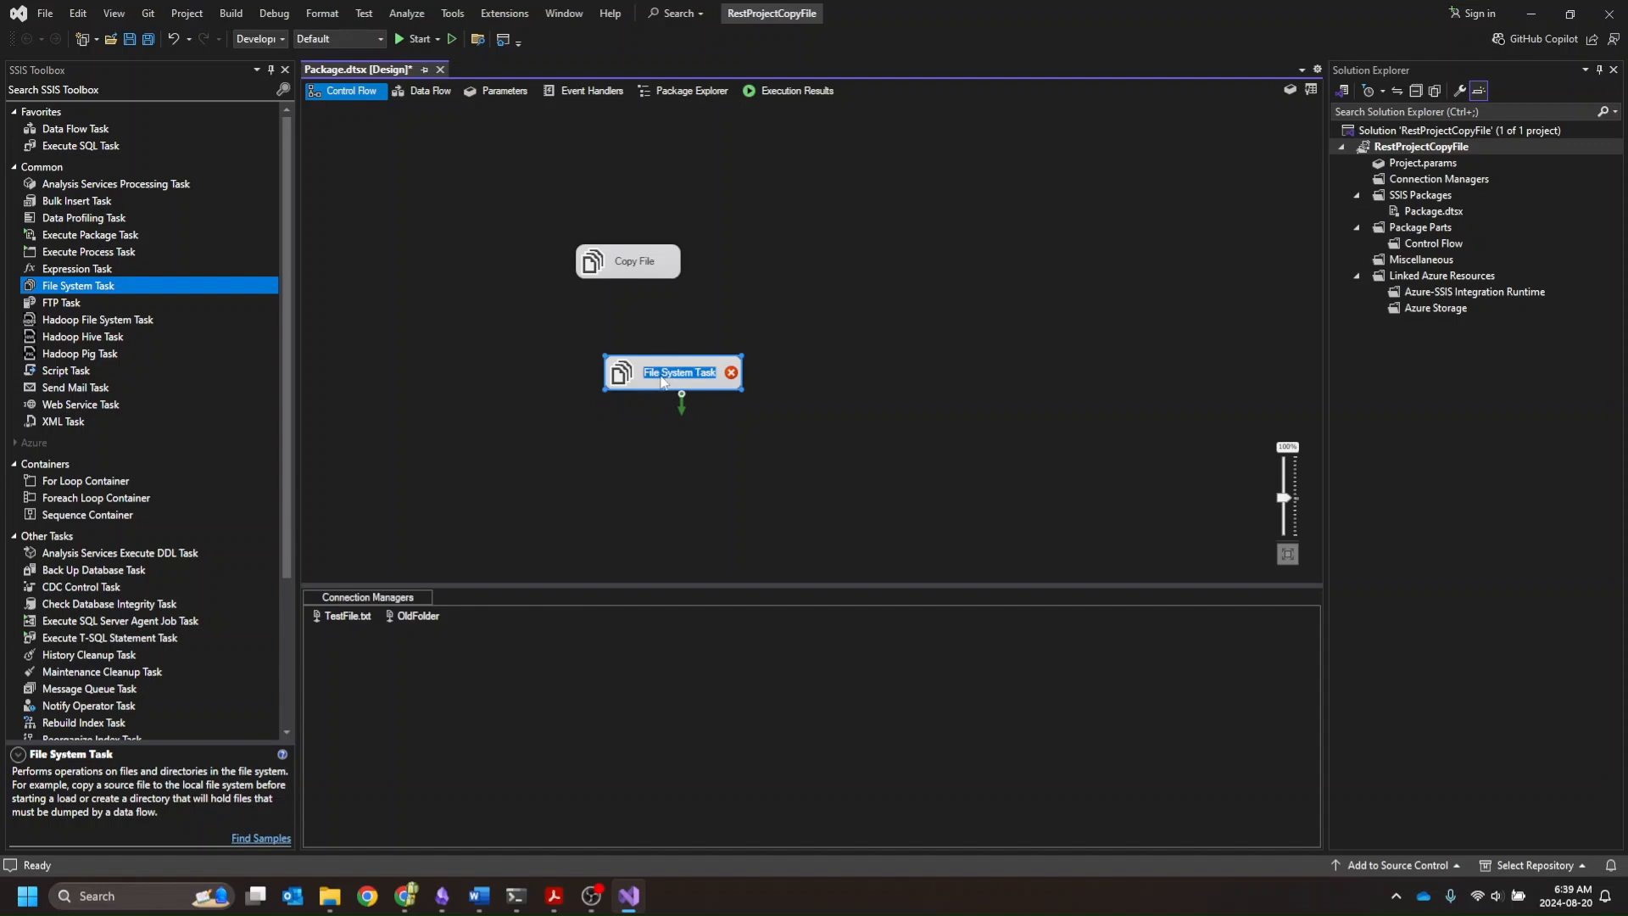
{"action": "type", "text": "Delete"}
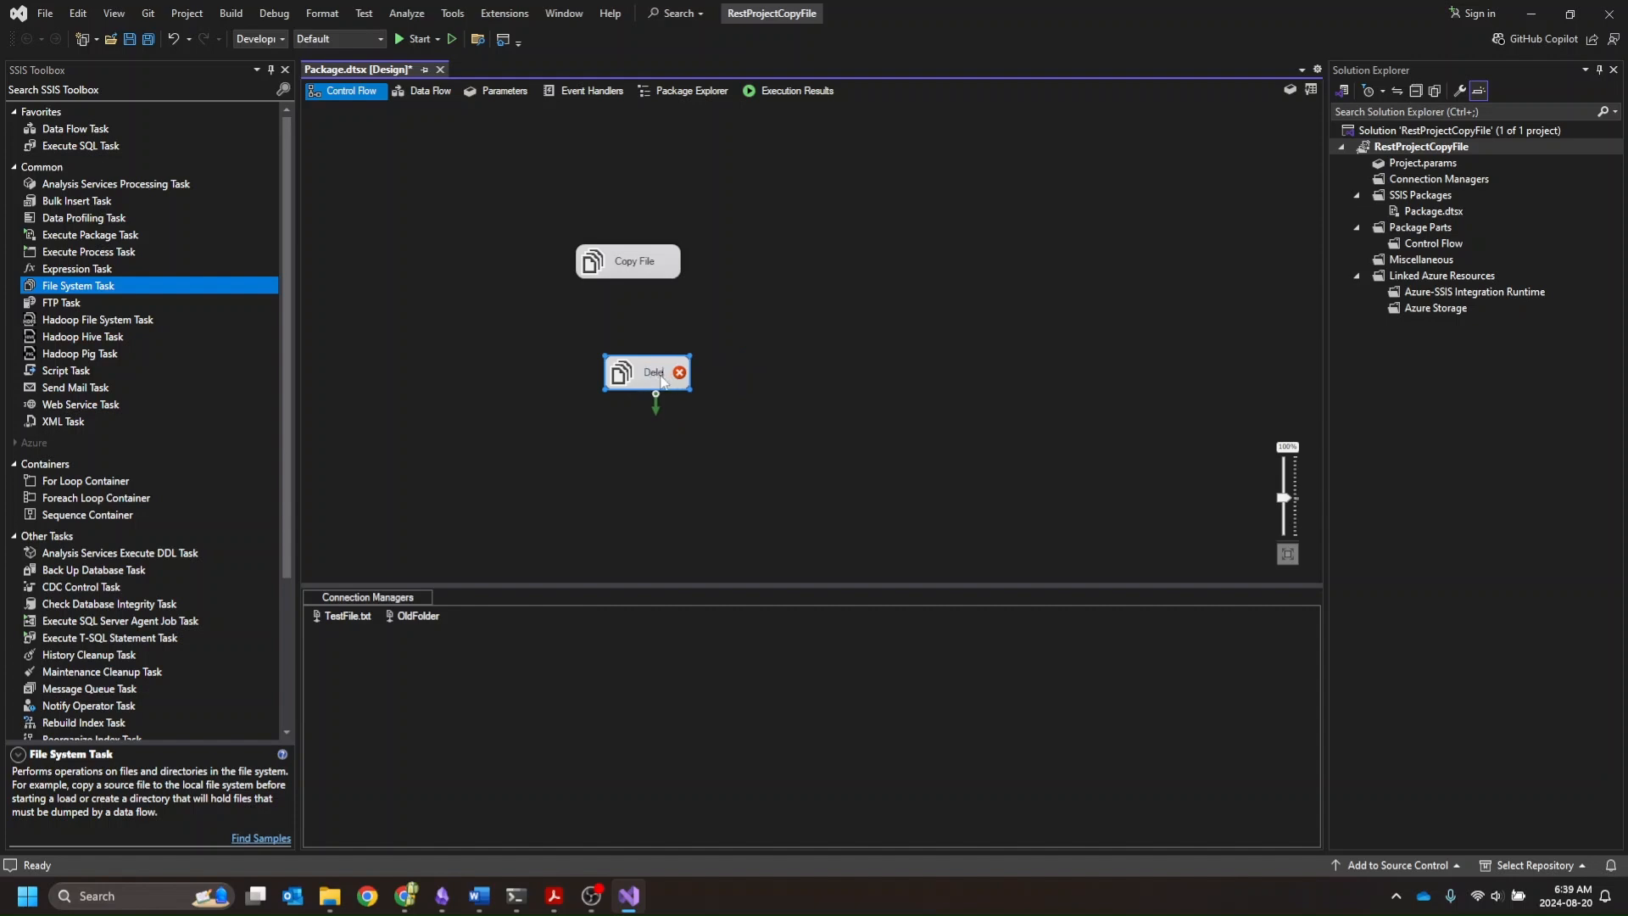
{"action": "type", "text": " file"}
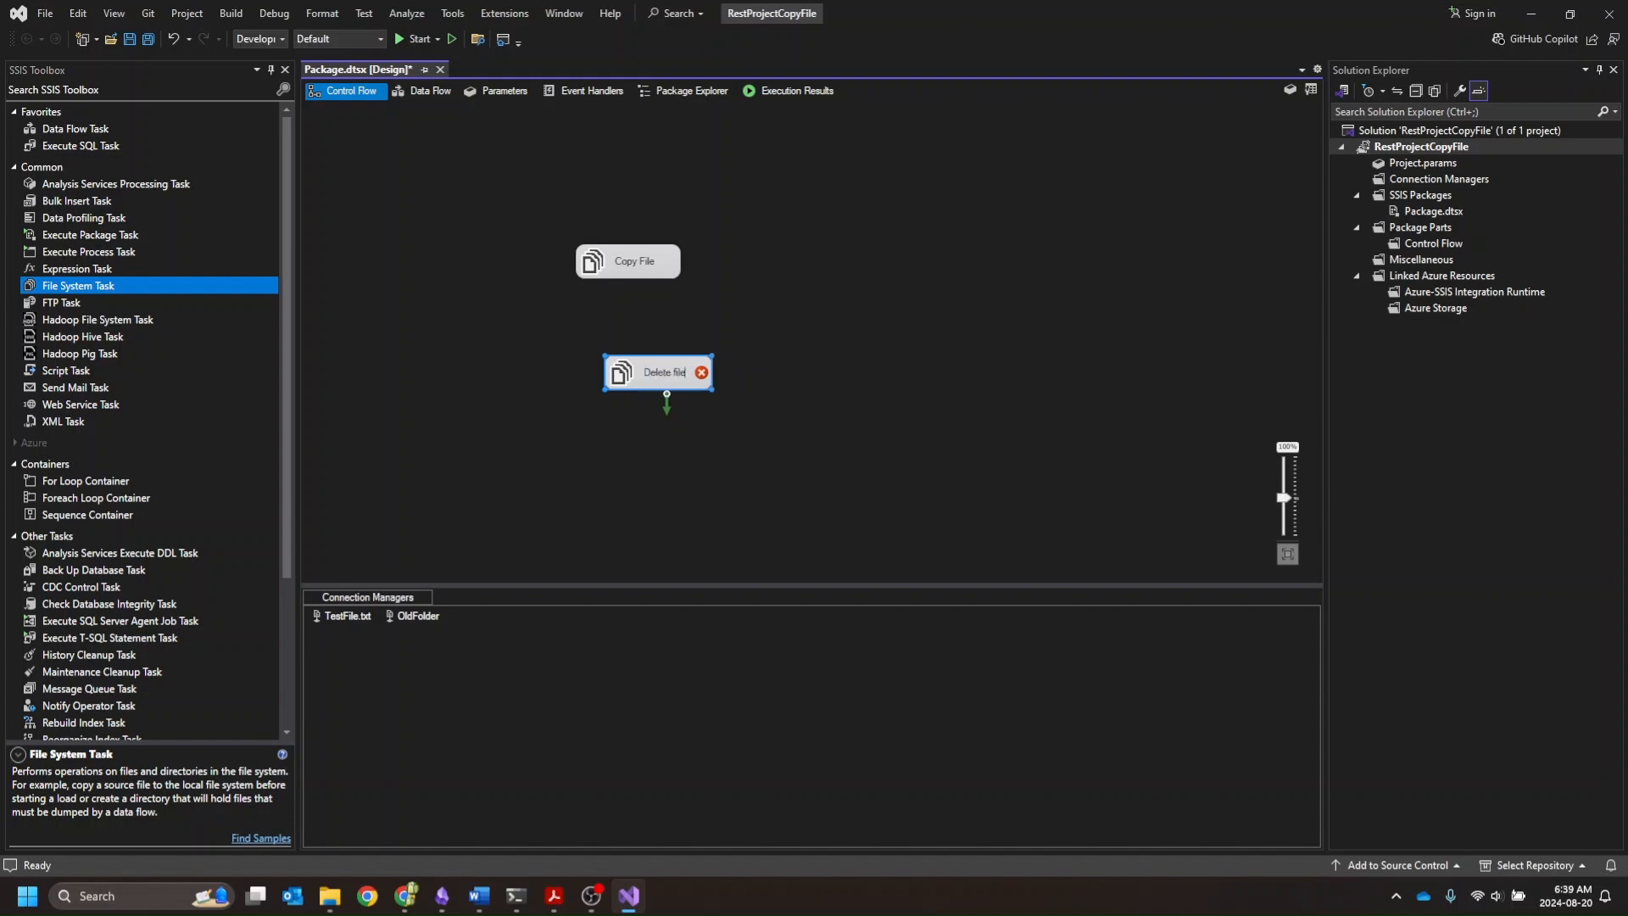
{"action": "left_click", "coordinate": [636, 436]}
Step: Open the Delete file task for editing and set its Operation to Delete file
{"action": "right_click", "coordinate": [654, 380]}
{"action": "left_click", "coordinate": [683, 387]}
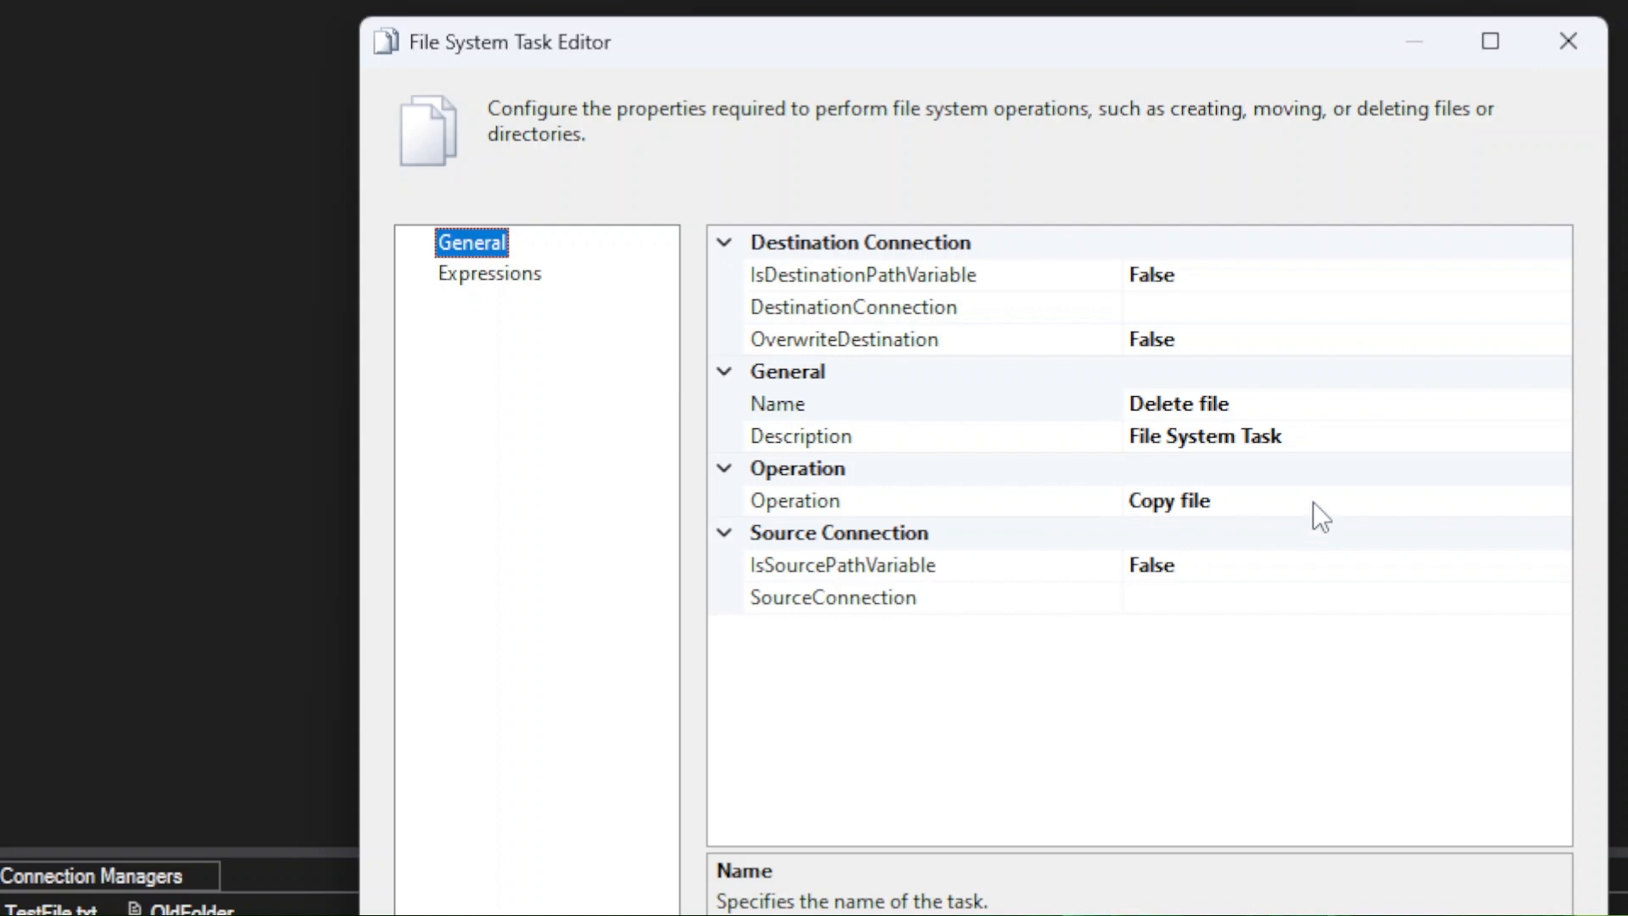
{"action": "left_click", "coordinate": [1437, 502]}
{"action": "left_click", "coordinate": [1557, 502]}
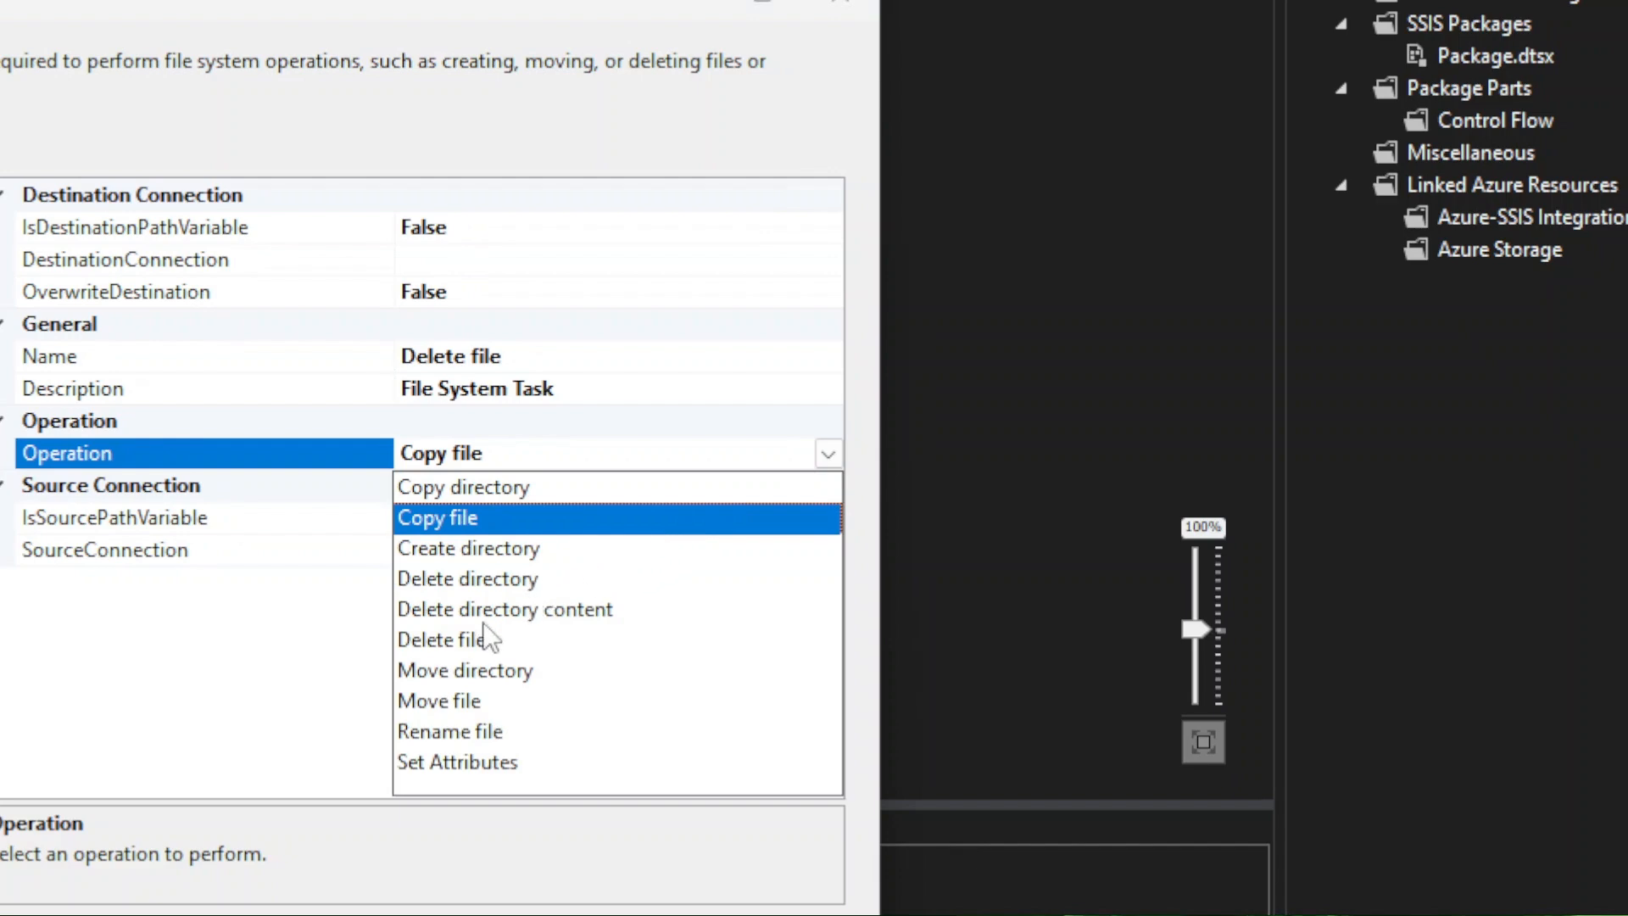
{"action": "left_click", "coordinate": [465, 638]}
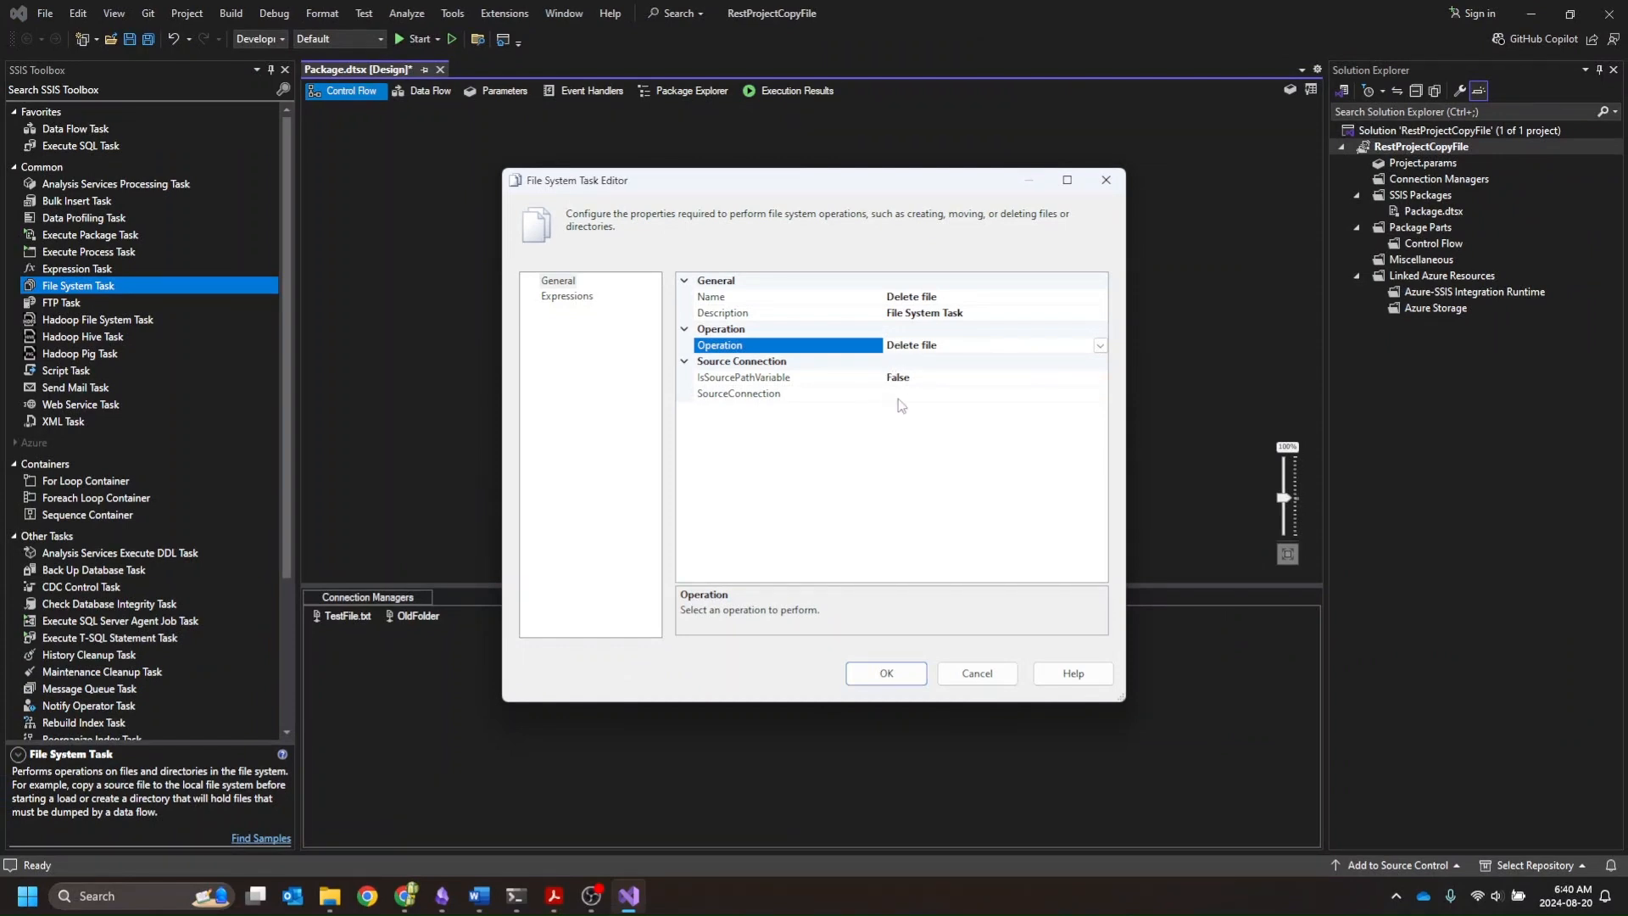
Step: Set the Delete file task's SourceConnection to TestFile.txt and confirm the task settings
{"action": "left_click", "coordinate": [937, 394]}
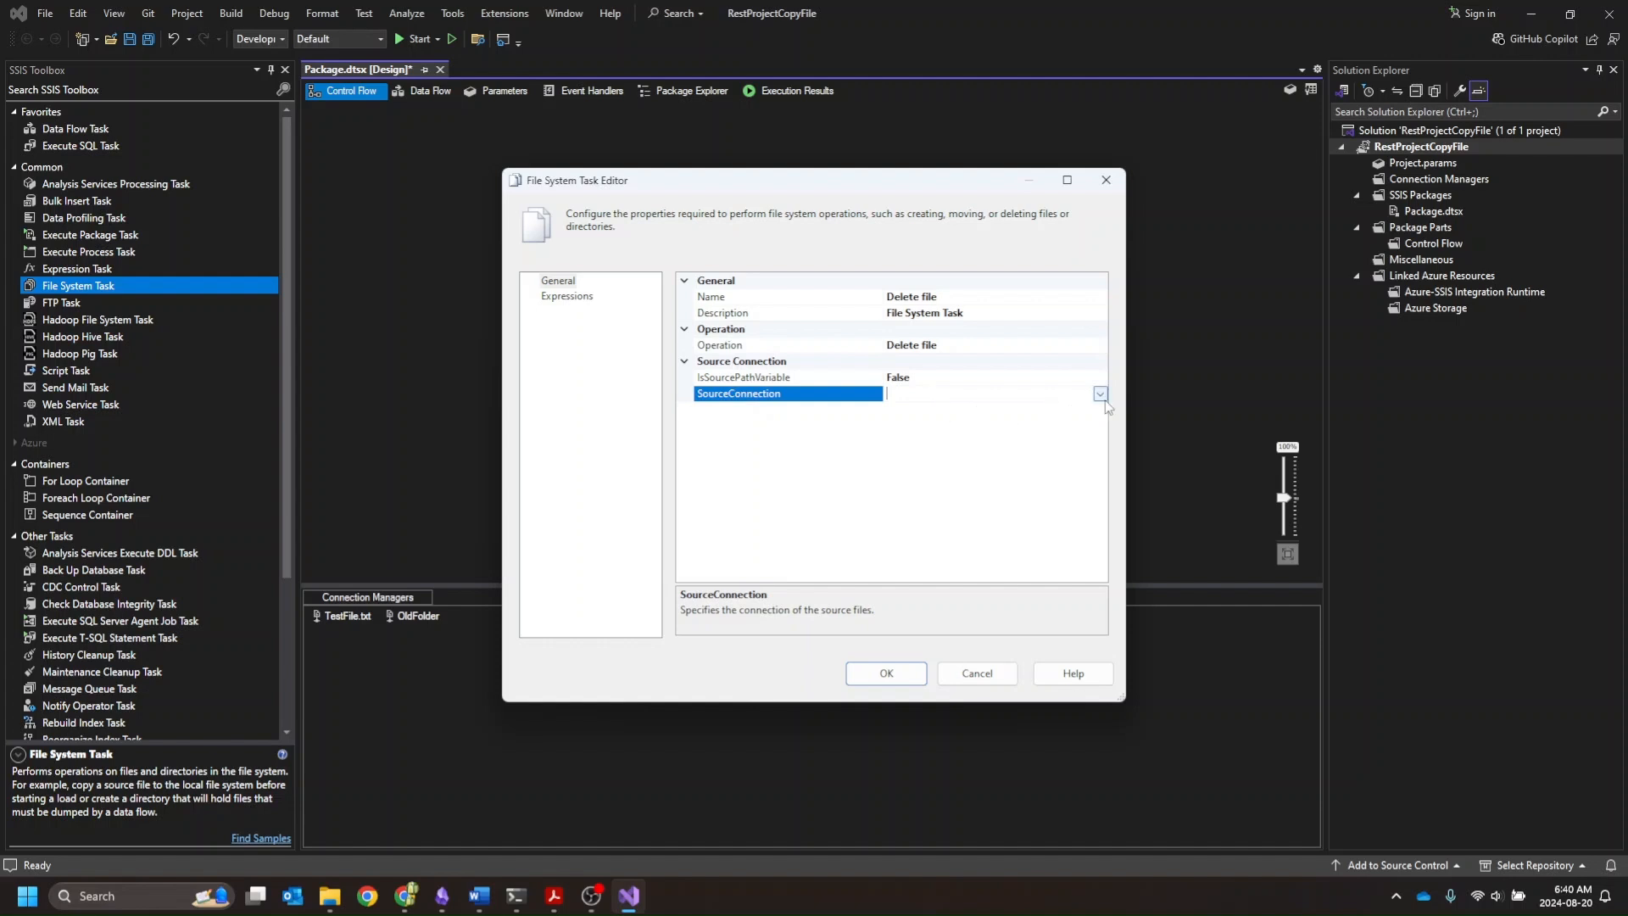
{"action": "left_click", "coordinate": [1100, 393]}
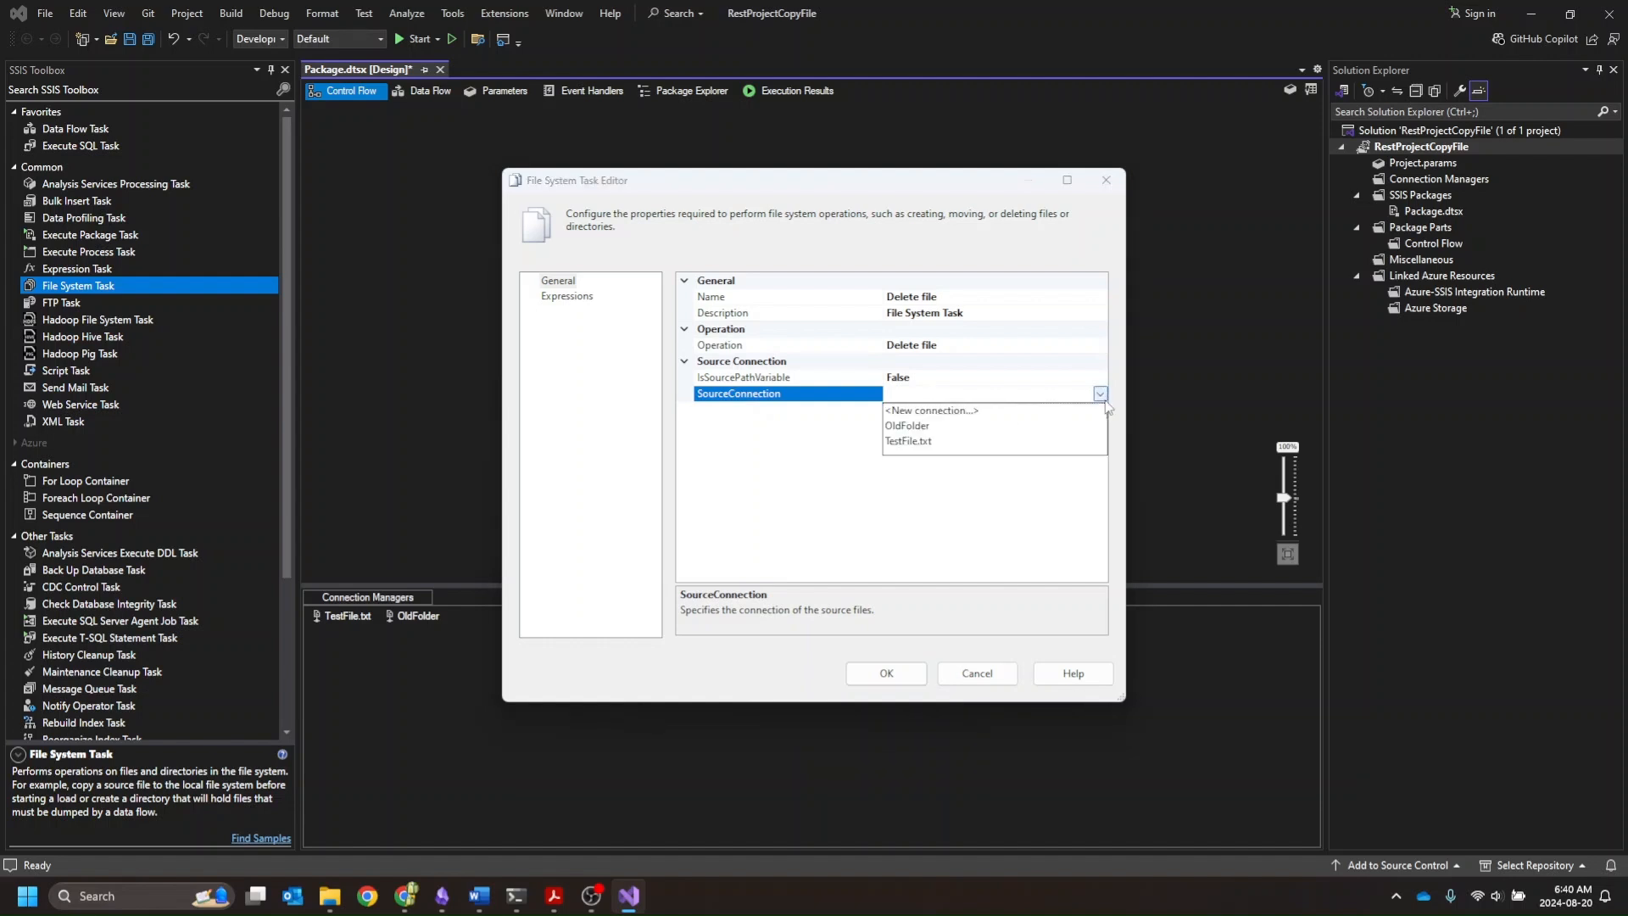
{"action": "left_click", "coordinate": [910, 442]}
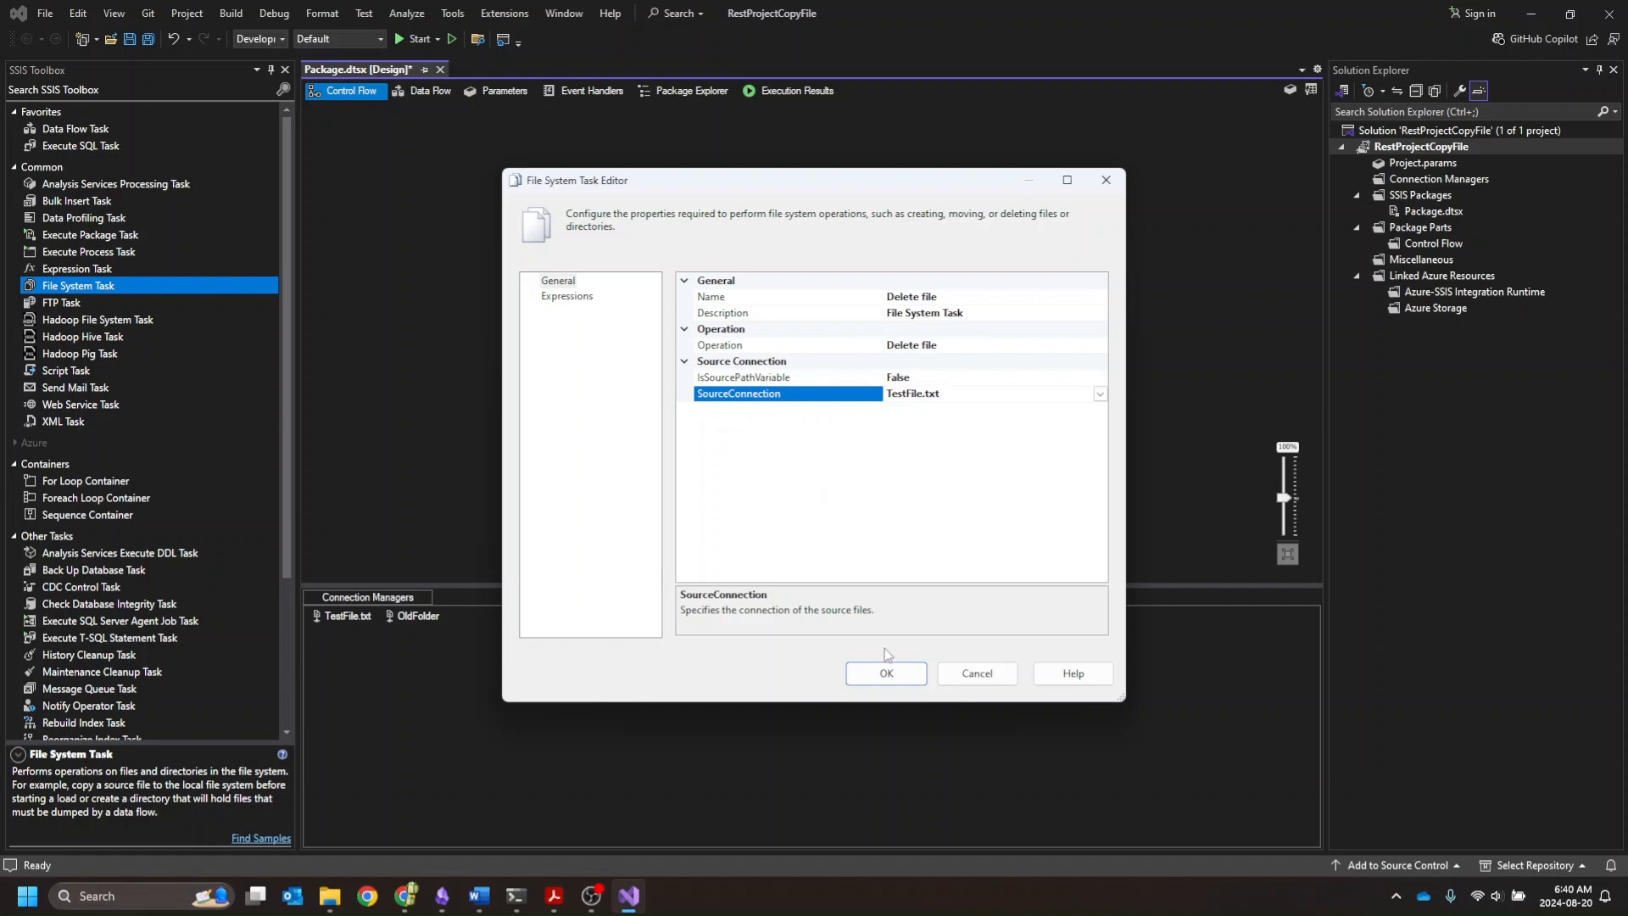
{"action": "left_click", "coordinate": [885, 674]}
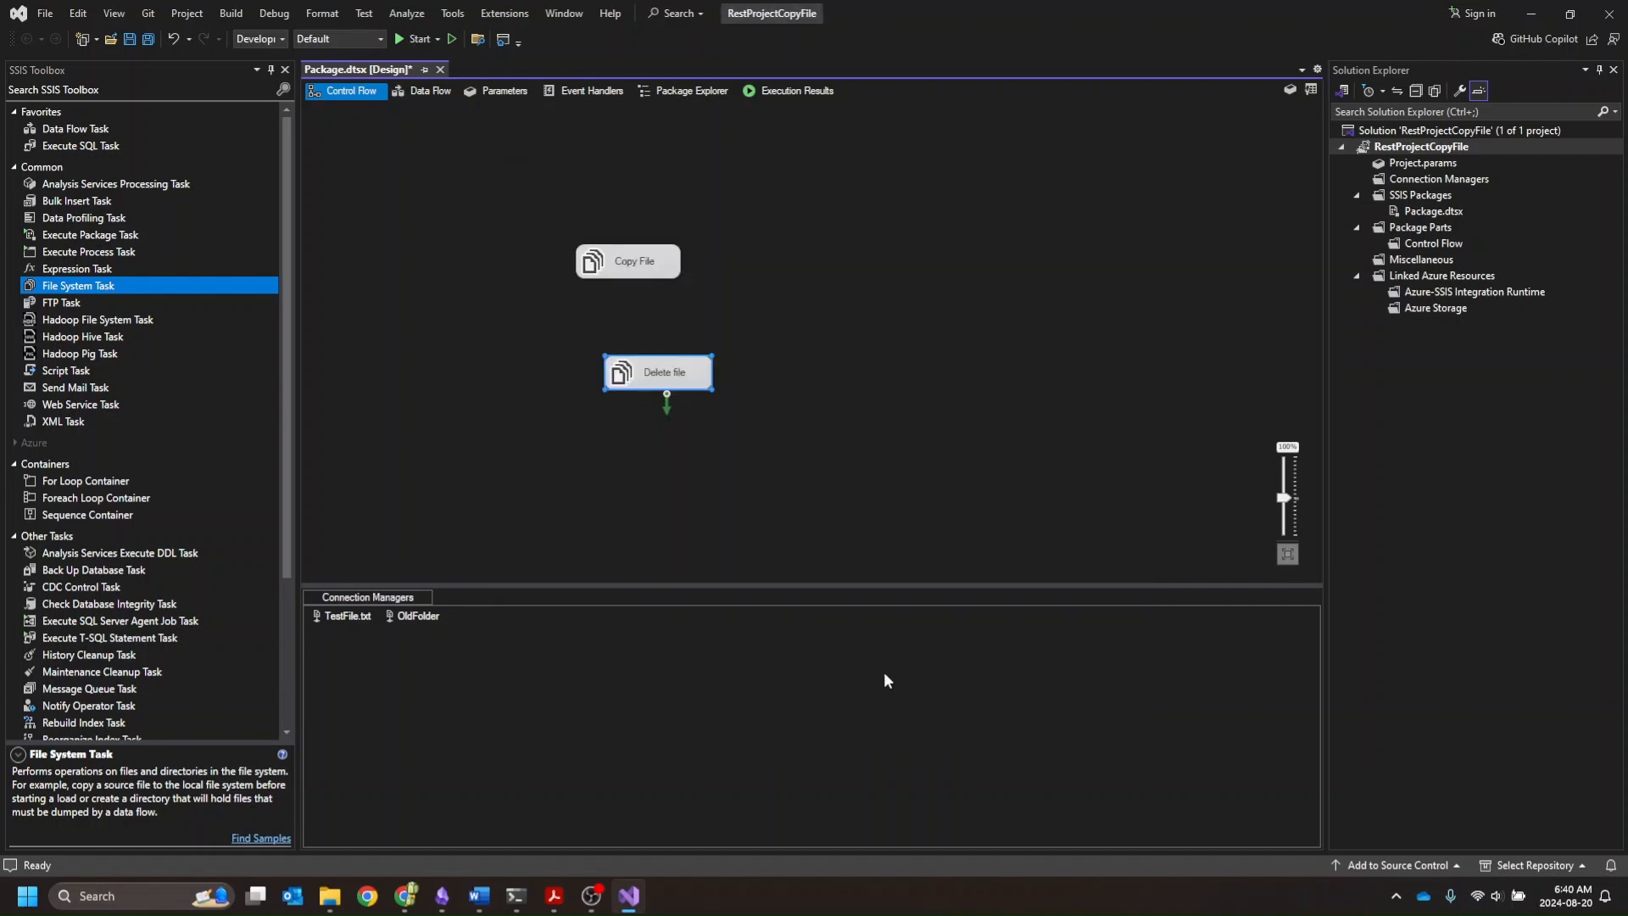
Step: Switch to File Explorer, check the contents of OldFolder and NewFolder, and return to Visual Studio
{"action": "mouse_move", "coordinate": [330, 896]}
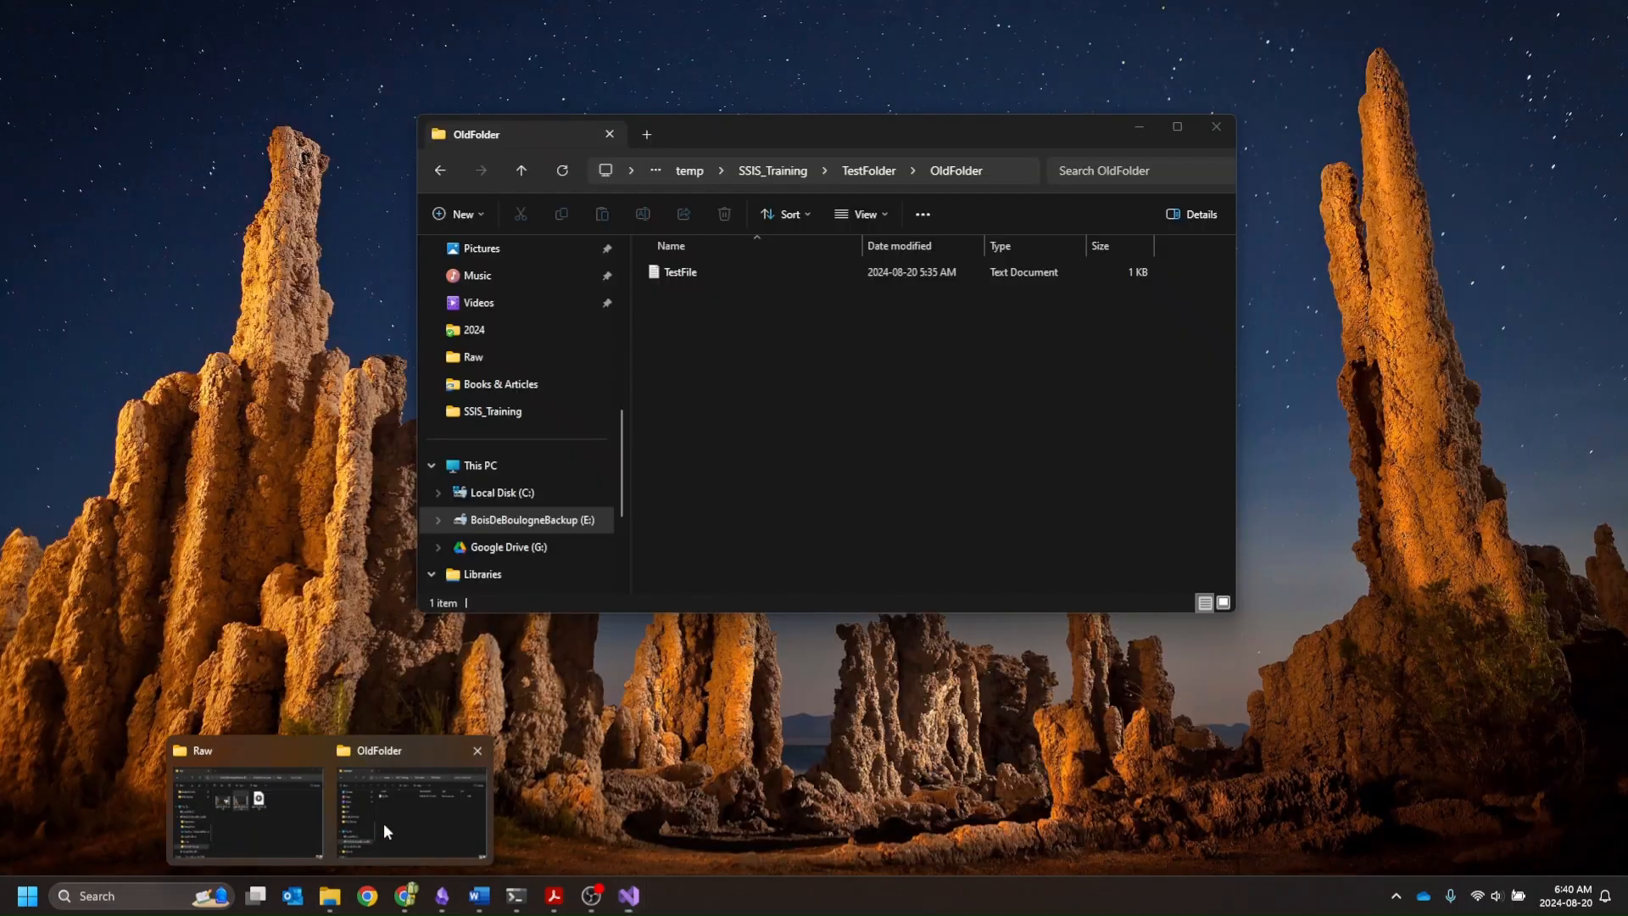
{"action": "left_click", "coordinate": [383, 822]}
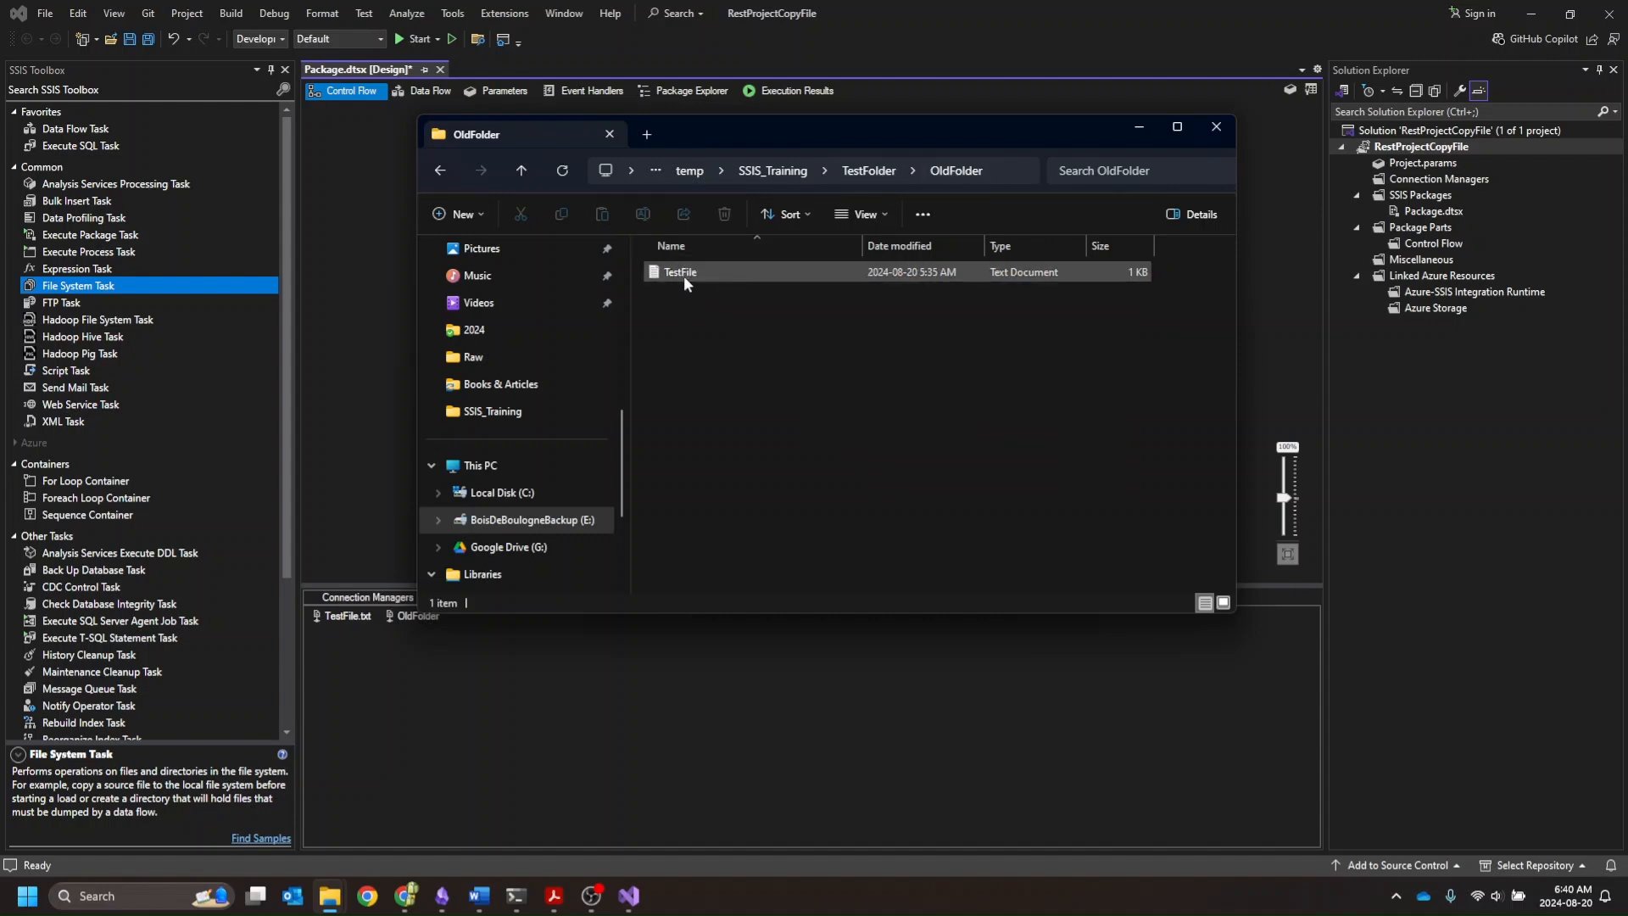
{"action": "left_click", "coordinate": [867, 171]}
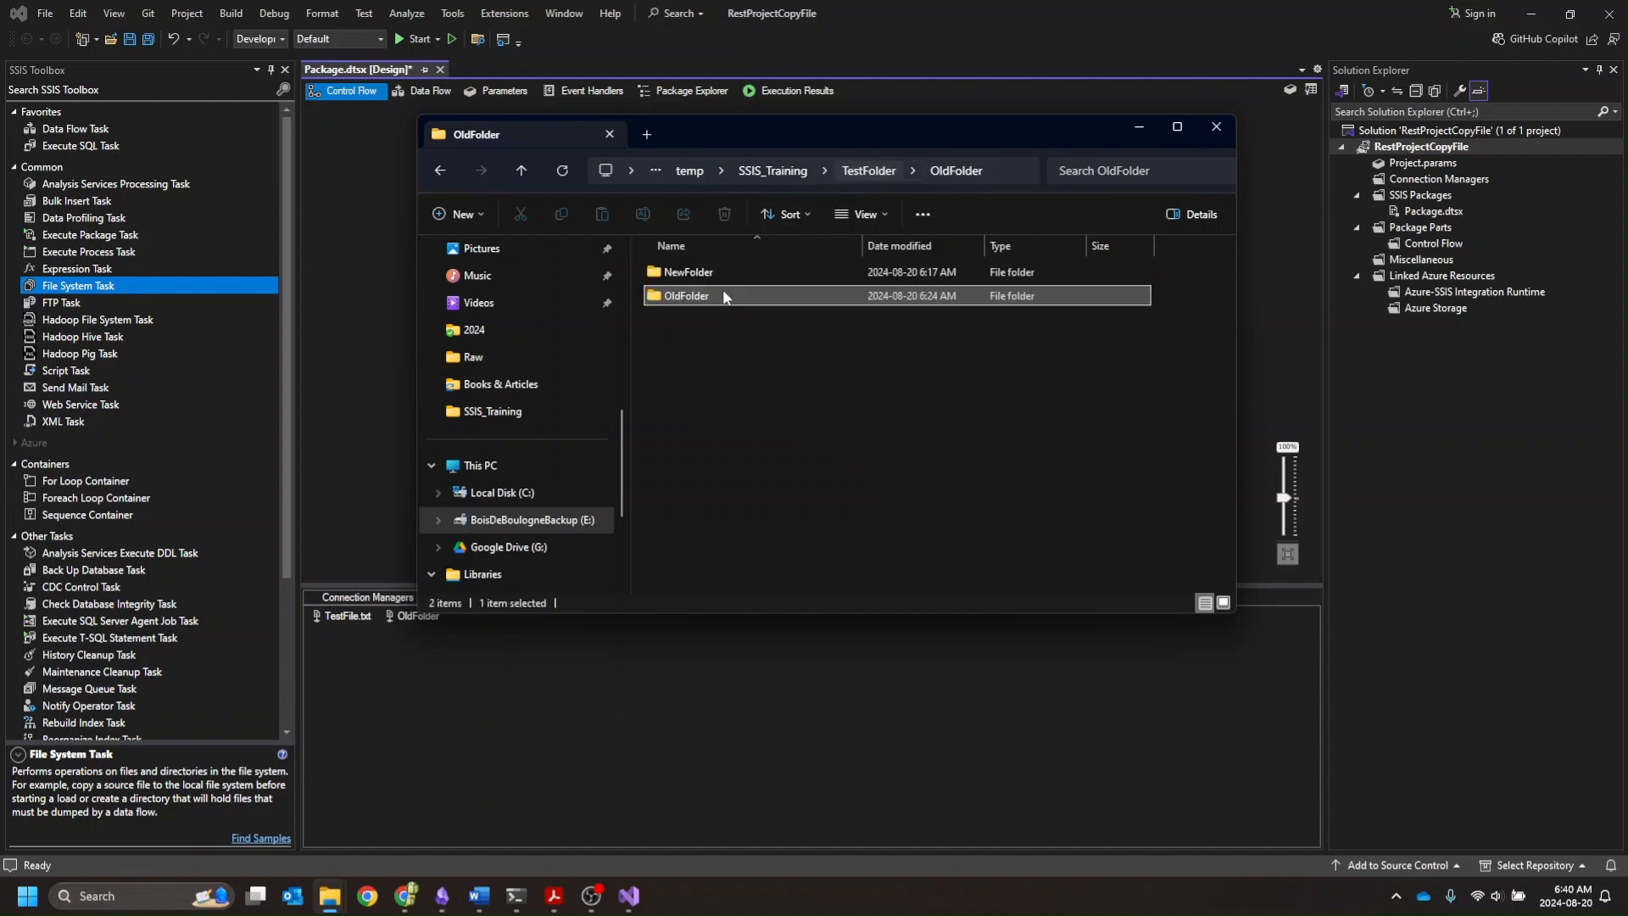
{"action": "left_click", "coordinate": [682, 270]}
{"action": "double_click", "coordinate": [682, 269]}
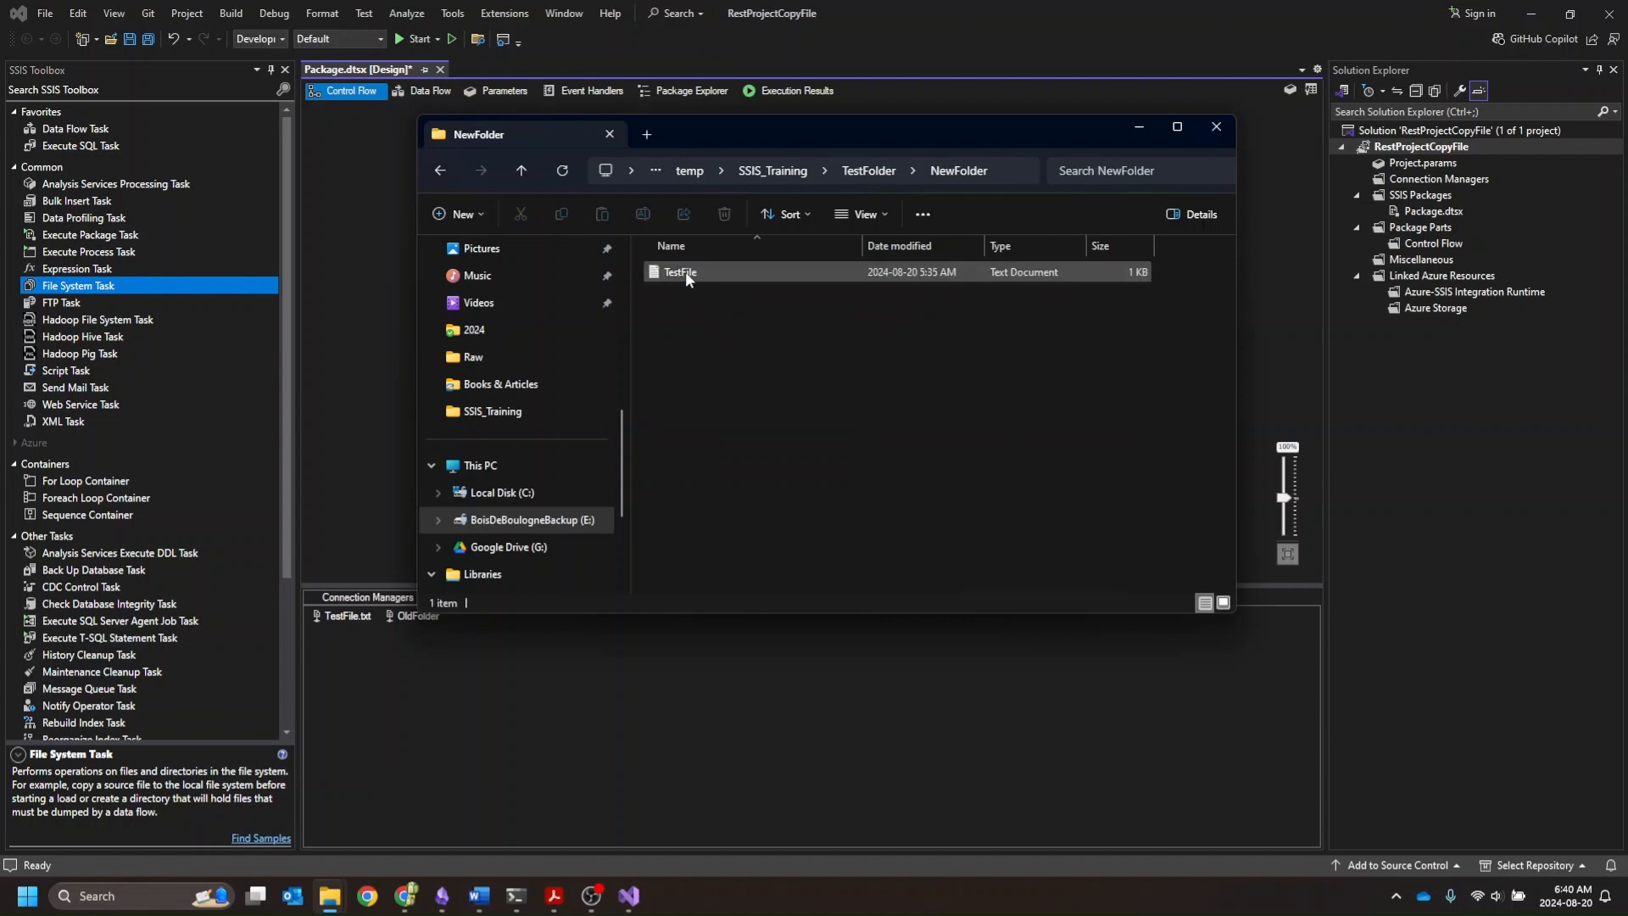
{"action": "left_click", "coordinate": [375, 394]}
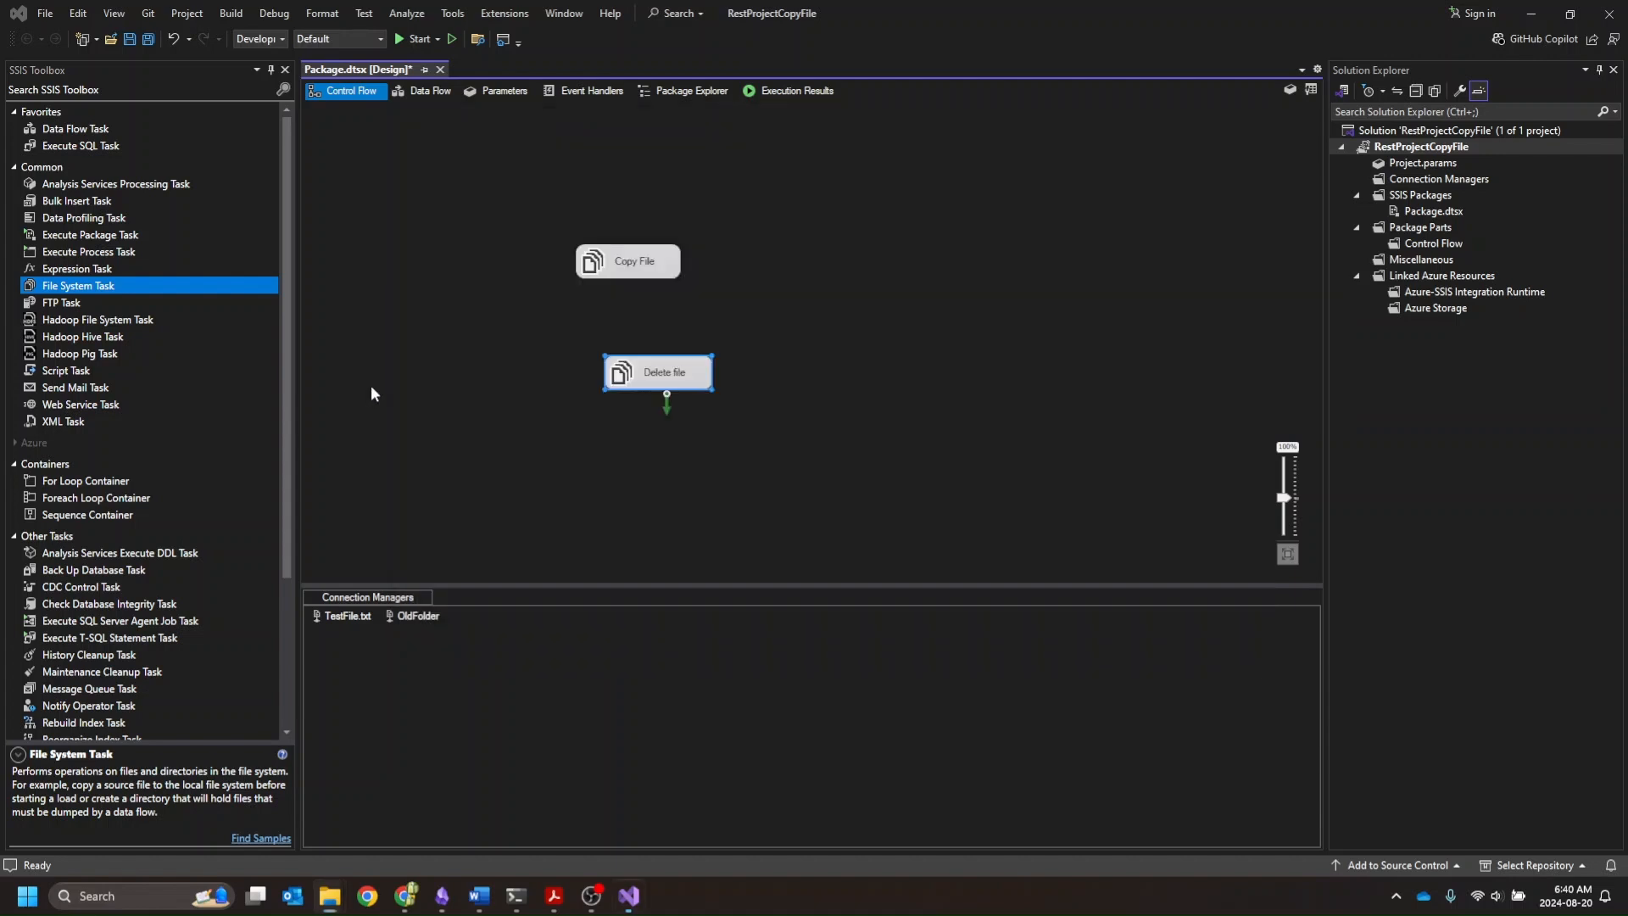
Step: Move the Delete file task directly beneath Copy File on the canvas and execute it
{"action": "left_click_drag", "start_coordinate": [655, 373], "coordinate": [632, 369]}
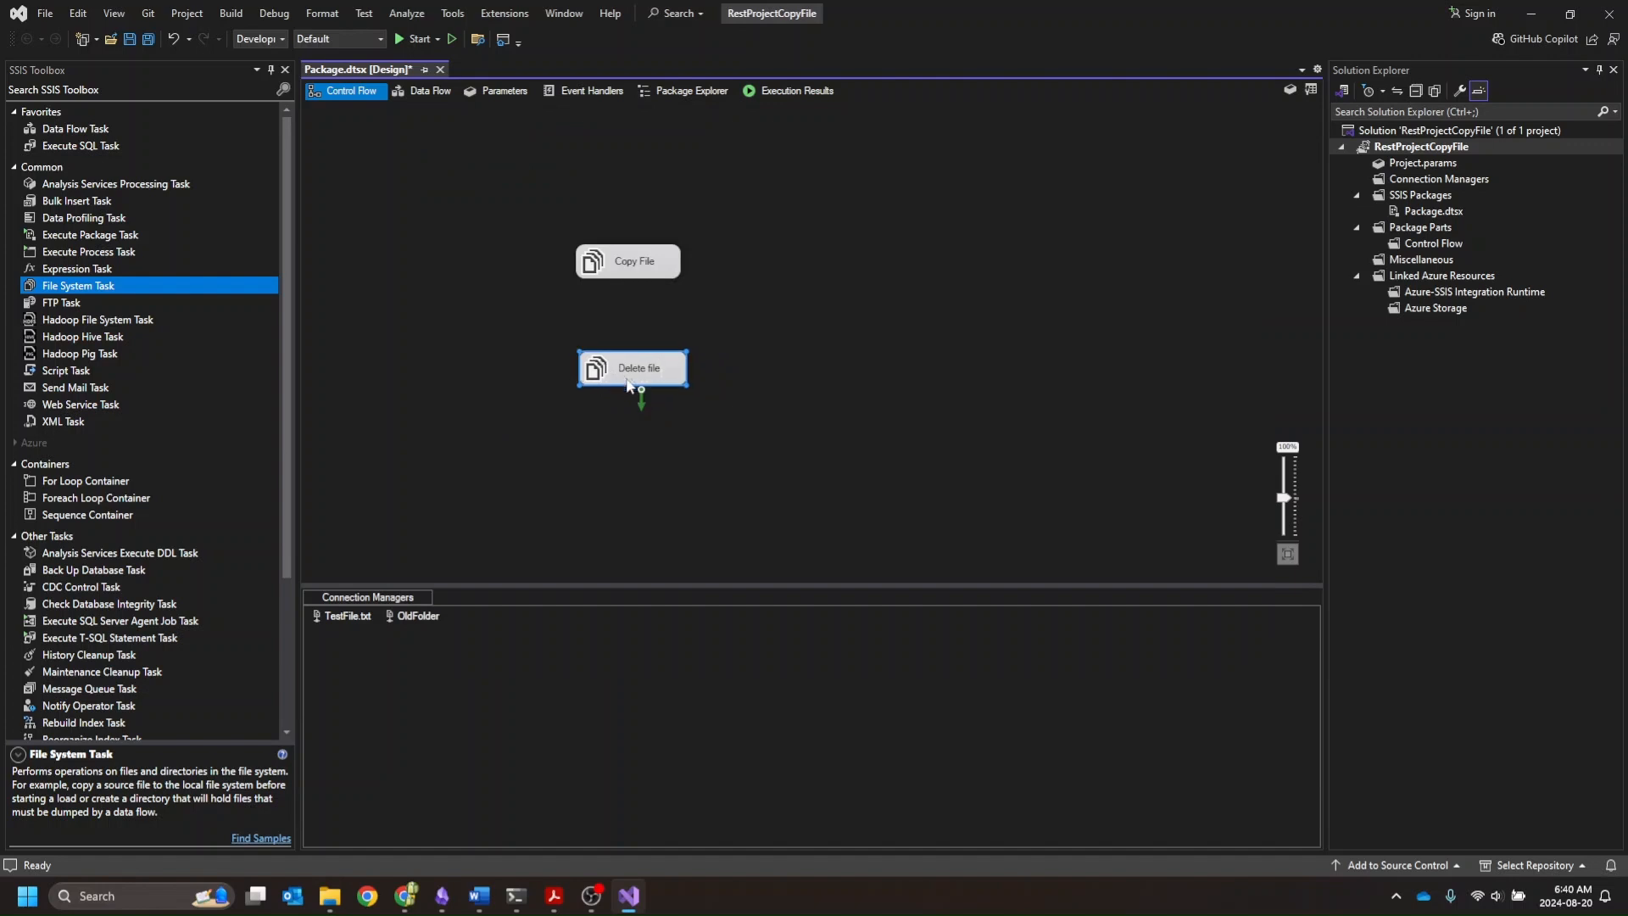
{"action": "right_click", "coordinate": [630, 371]}
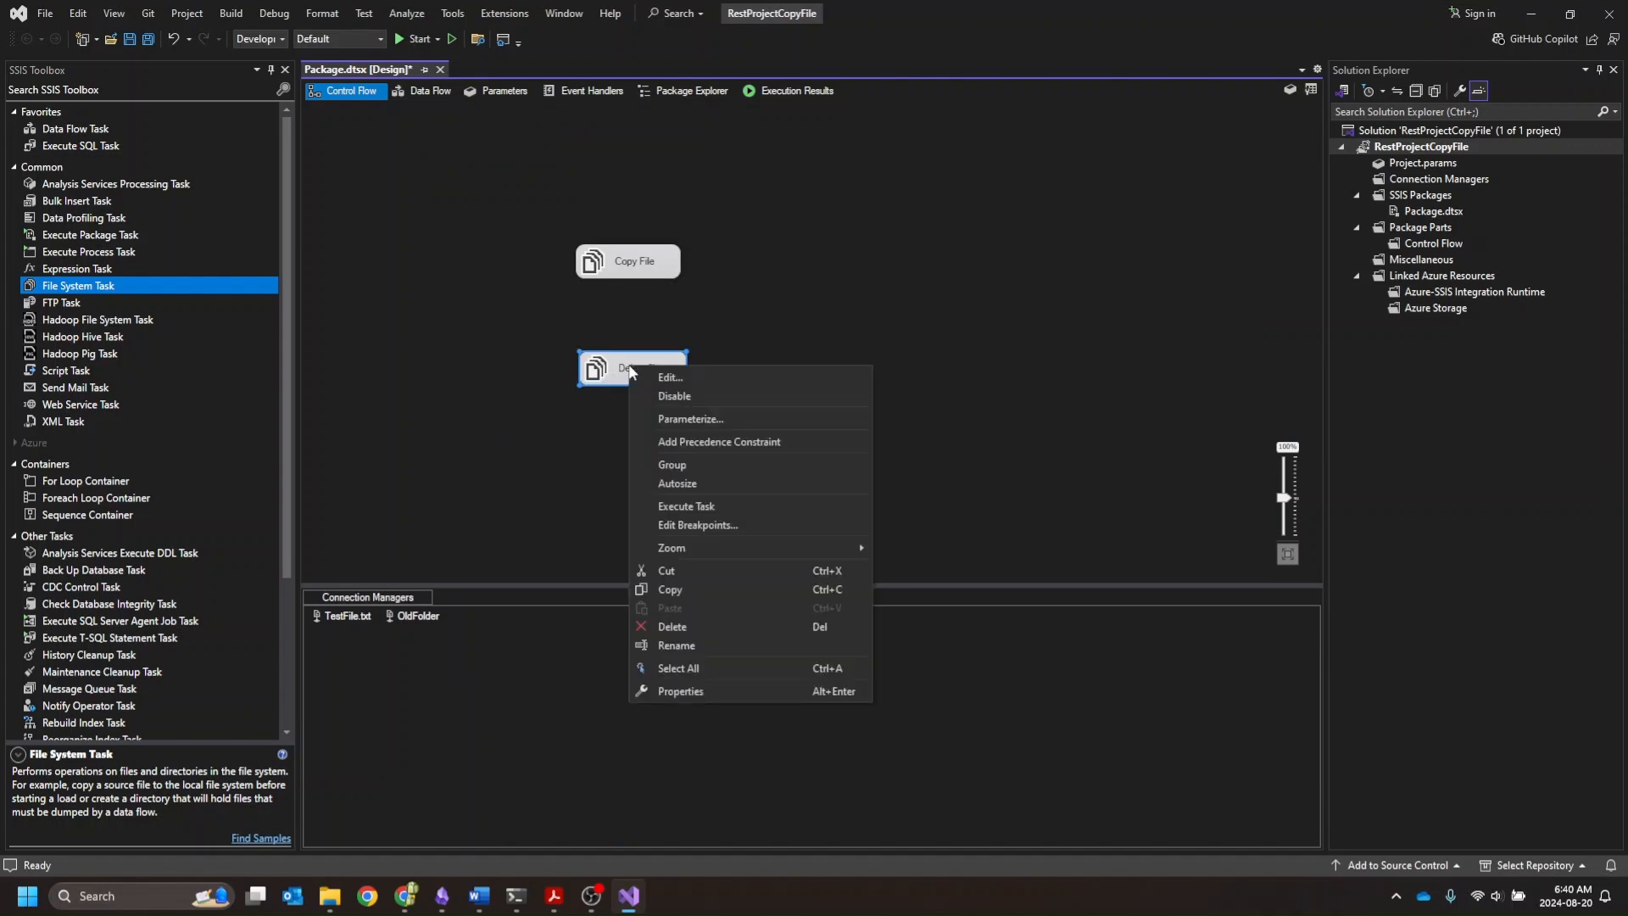
{"action": "left_click", "coordinate": [684, 506]}
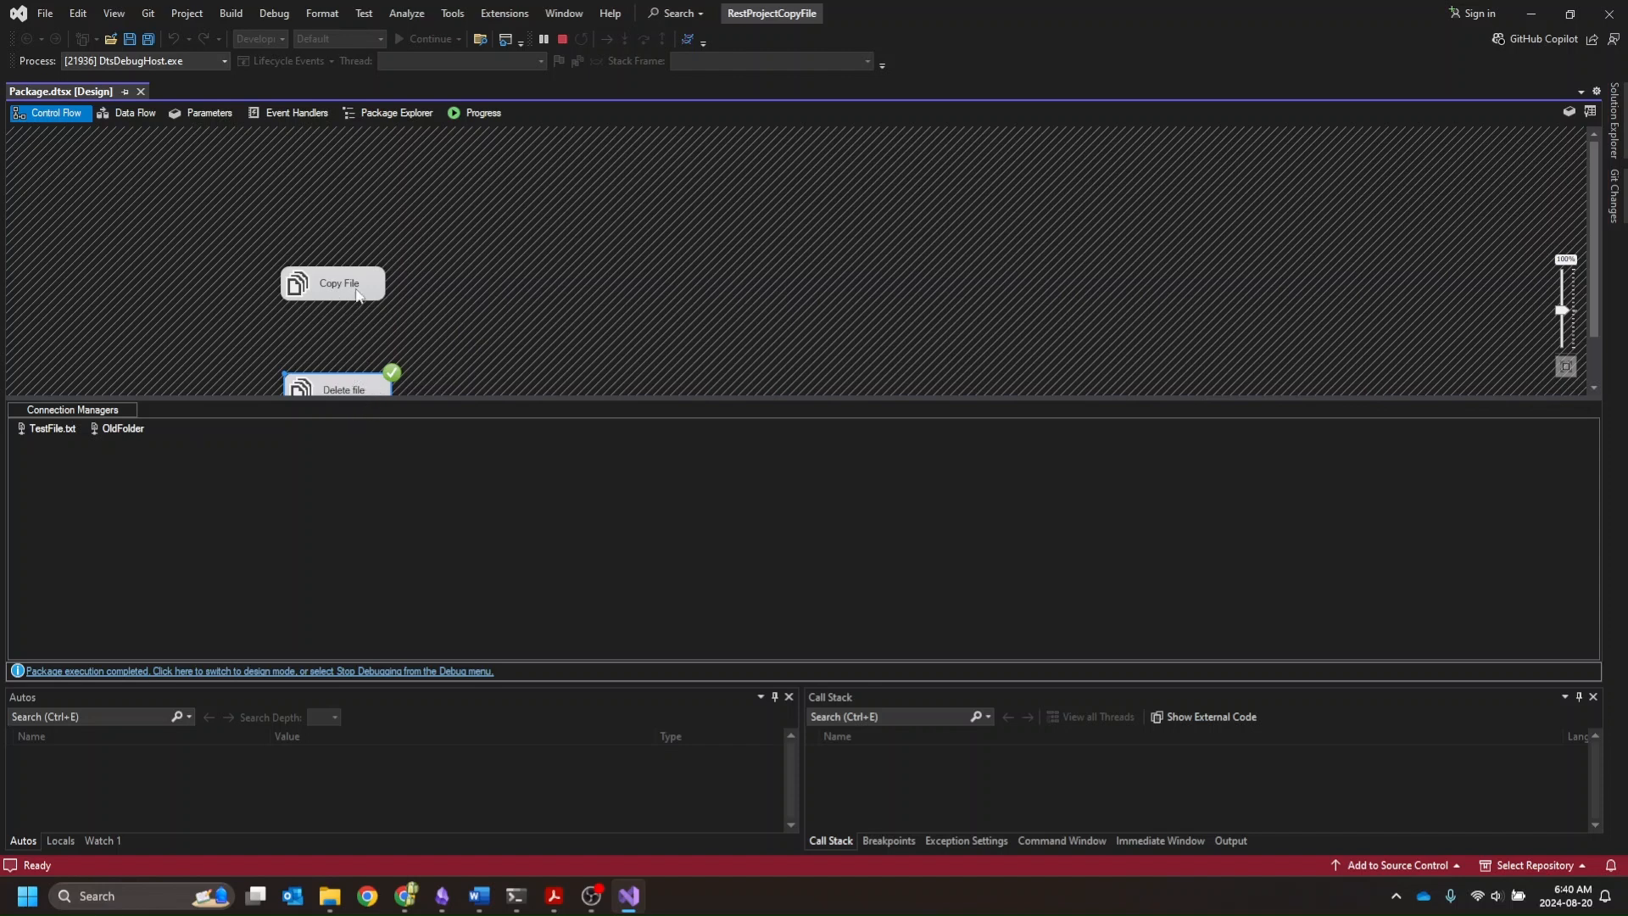
Step: Review the progress log of the Delete file run and return to the control flow
{"action": "left_click", "coordinate": [483, 113]}
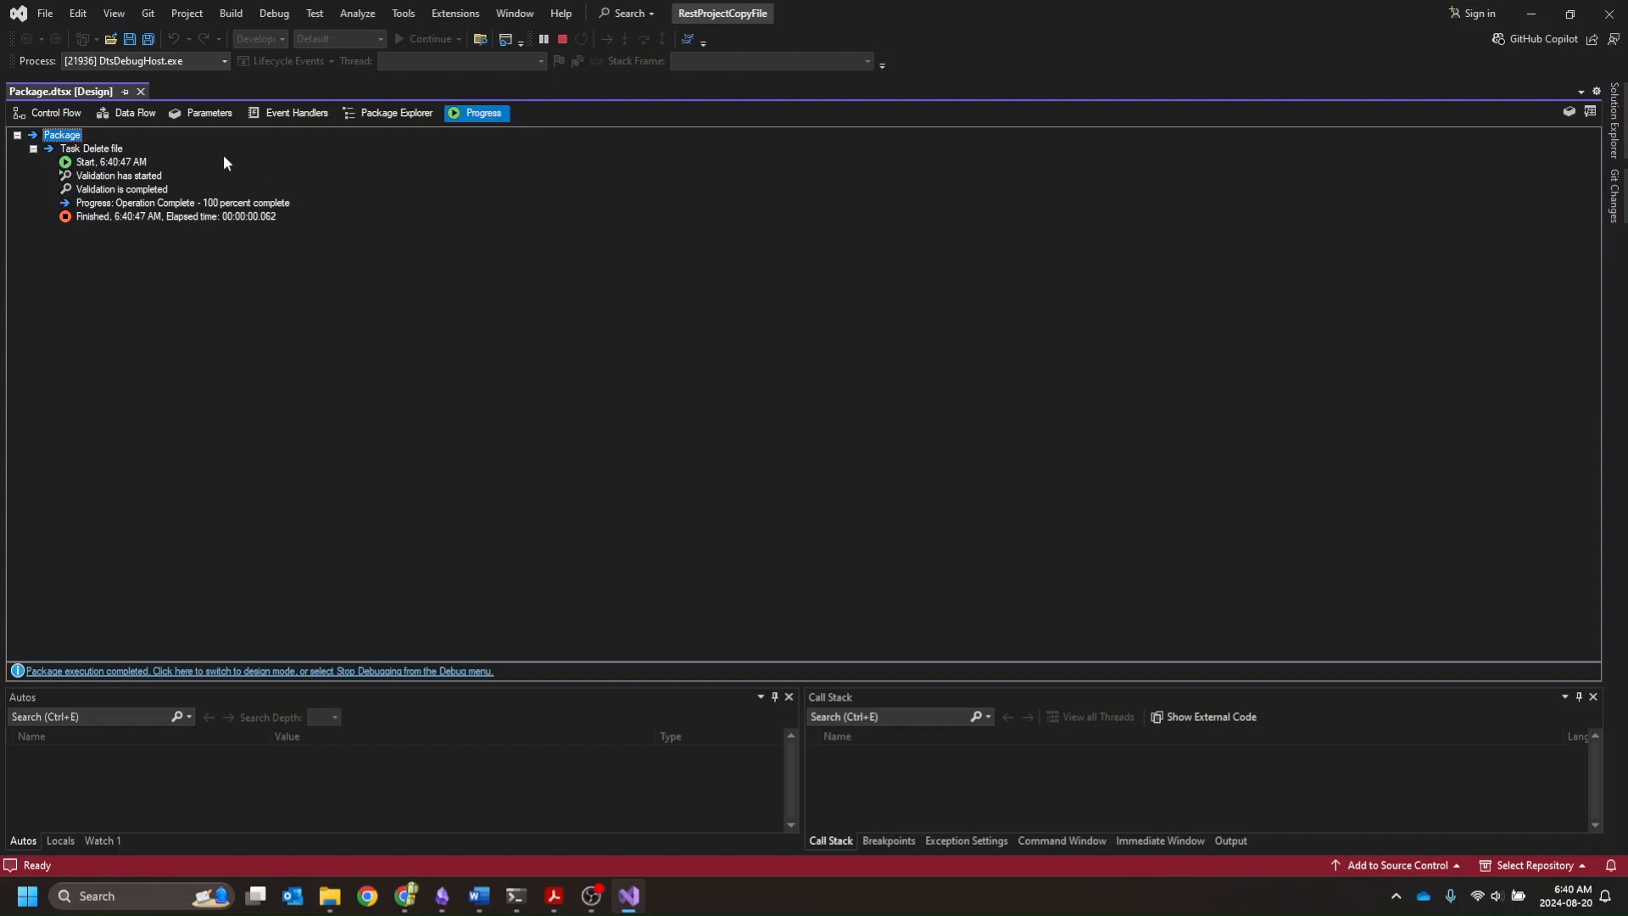
{"action": "left_click", "coordinate": [46, 114]}
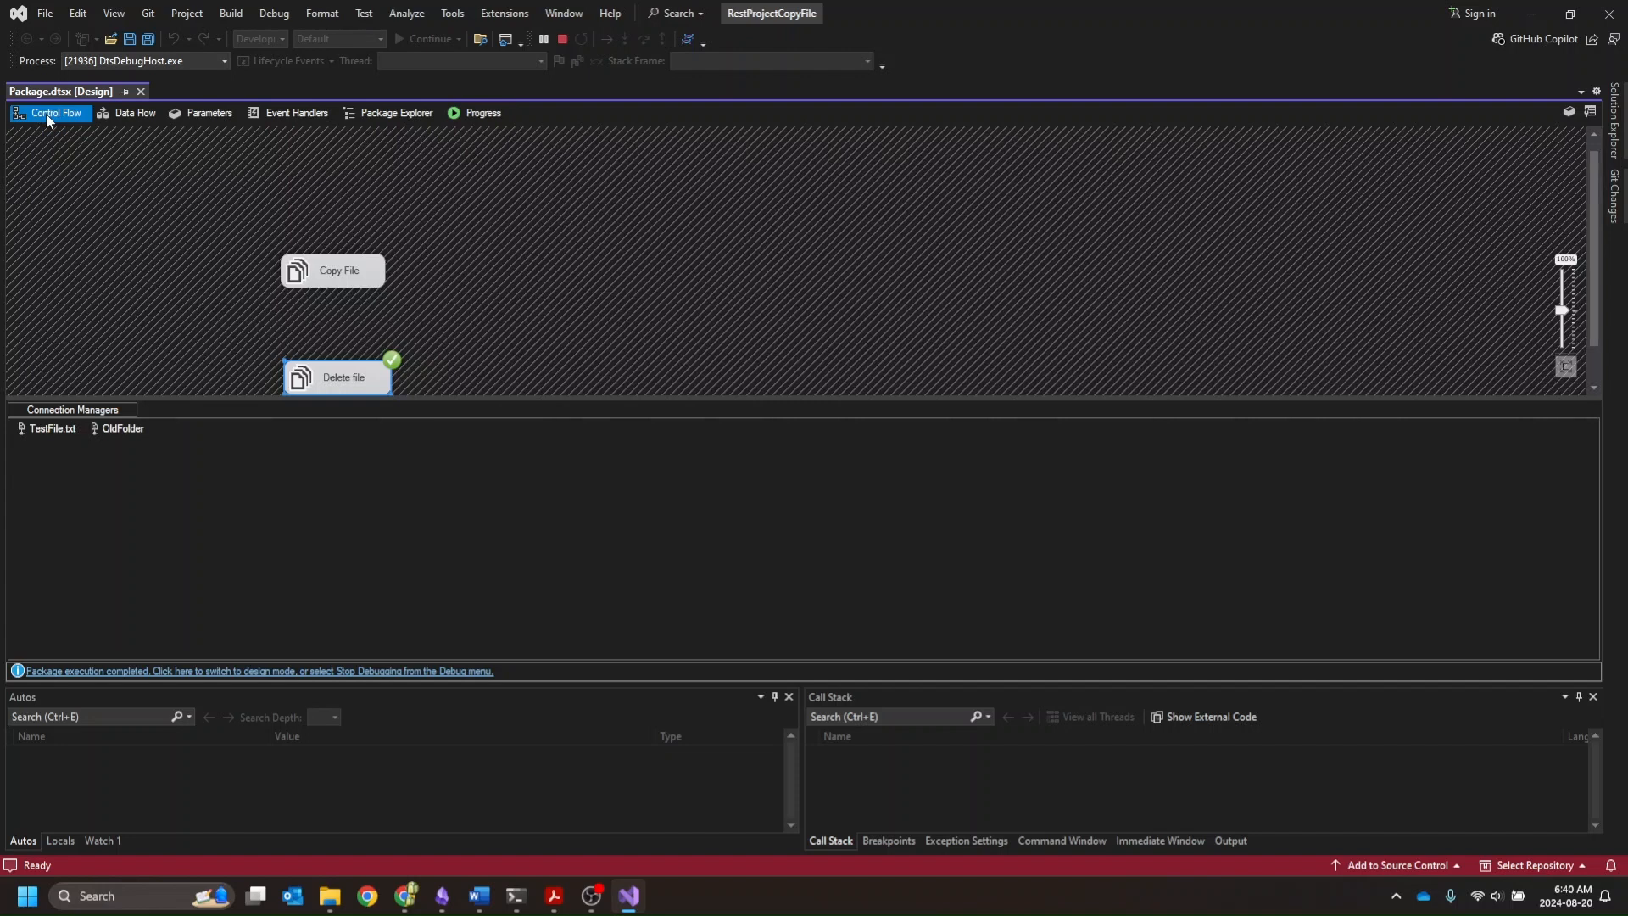
Step: Switch the package back to design mode and check the contents of NewFolder and OldFolder in File Explorer
{"action": "left_click", "coordinate": [317, 672]}
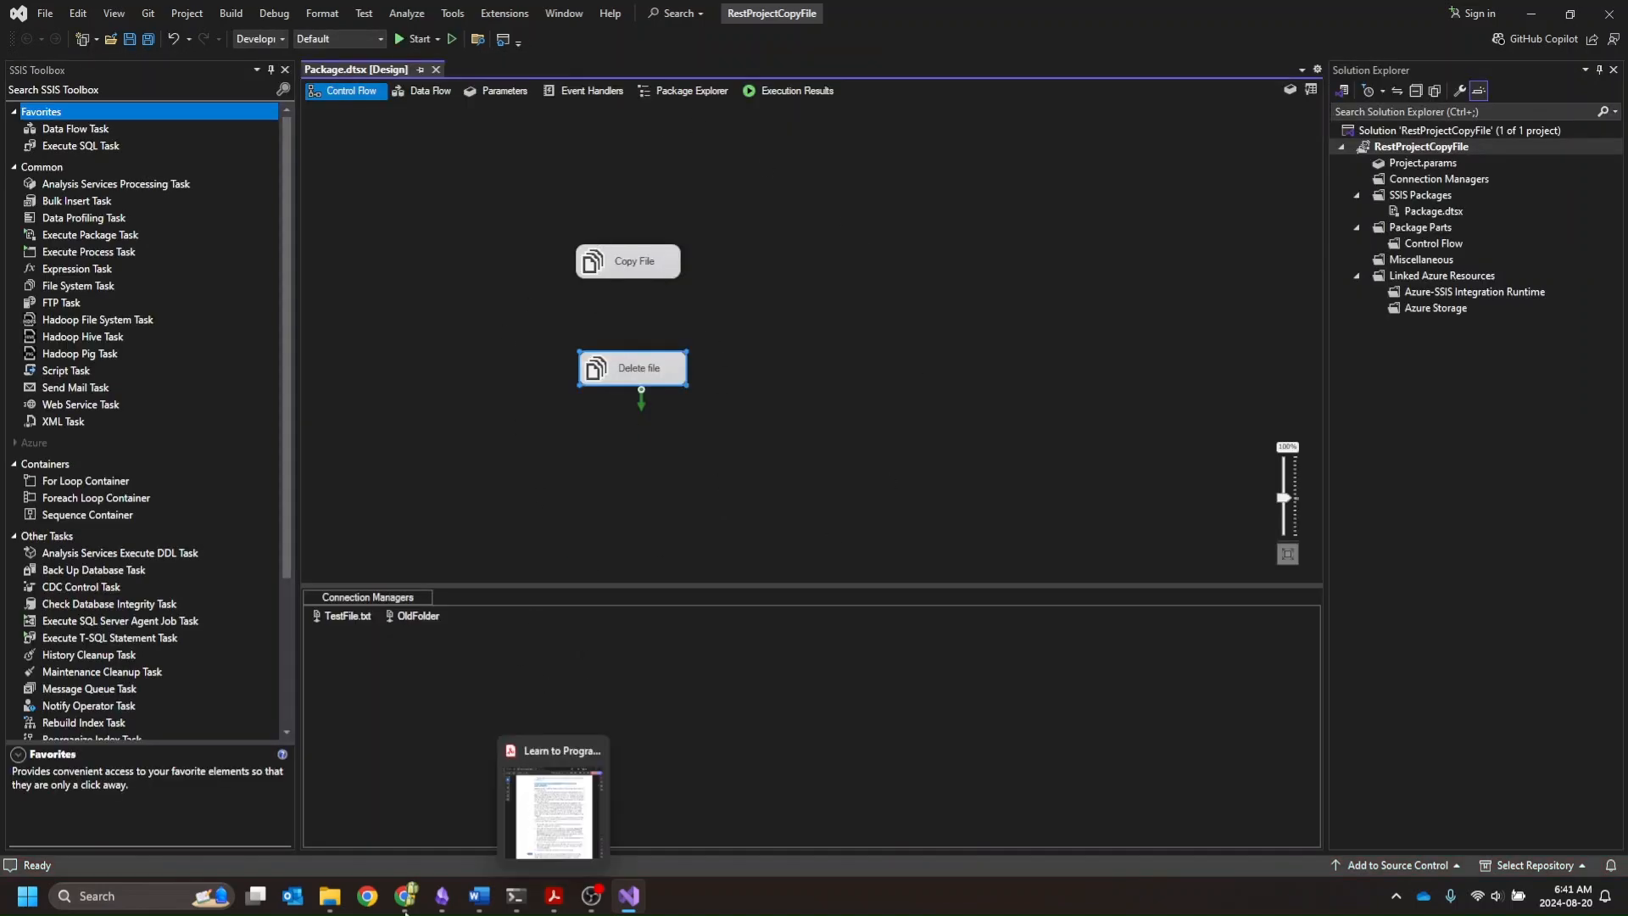
{"action": "mouse_move", "coordinate": [325, 904]}
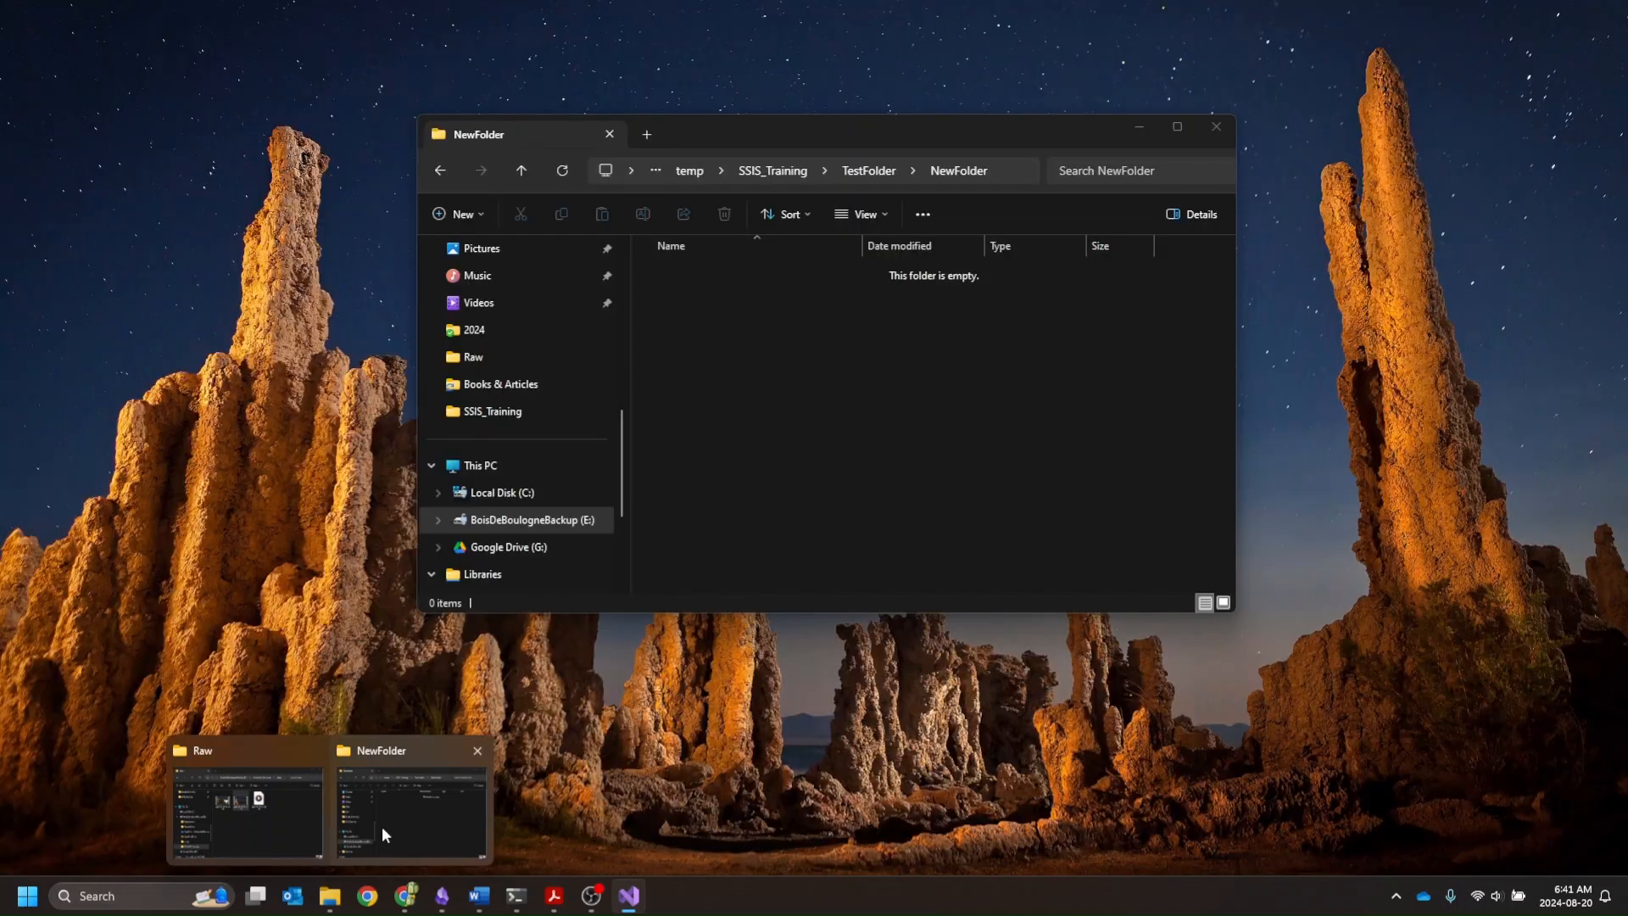
{"action": "left_click", "coordinate": [386, 823]}
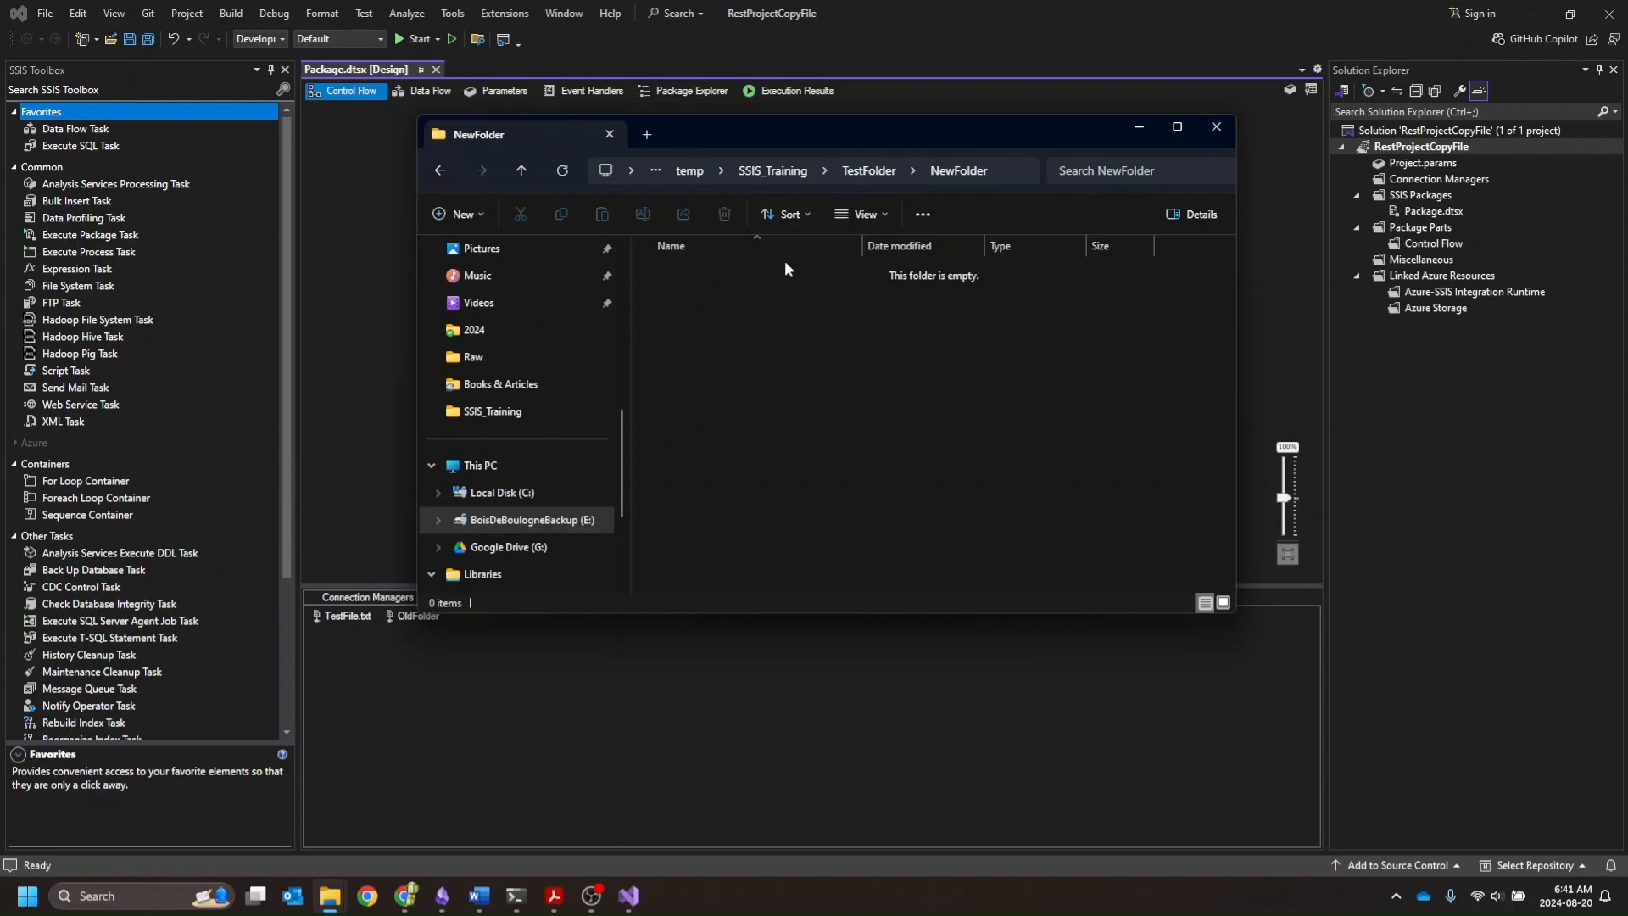
{"action": "left_click", "coordinate": [851, 174]}
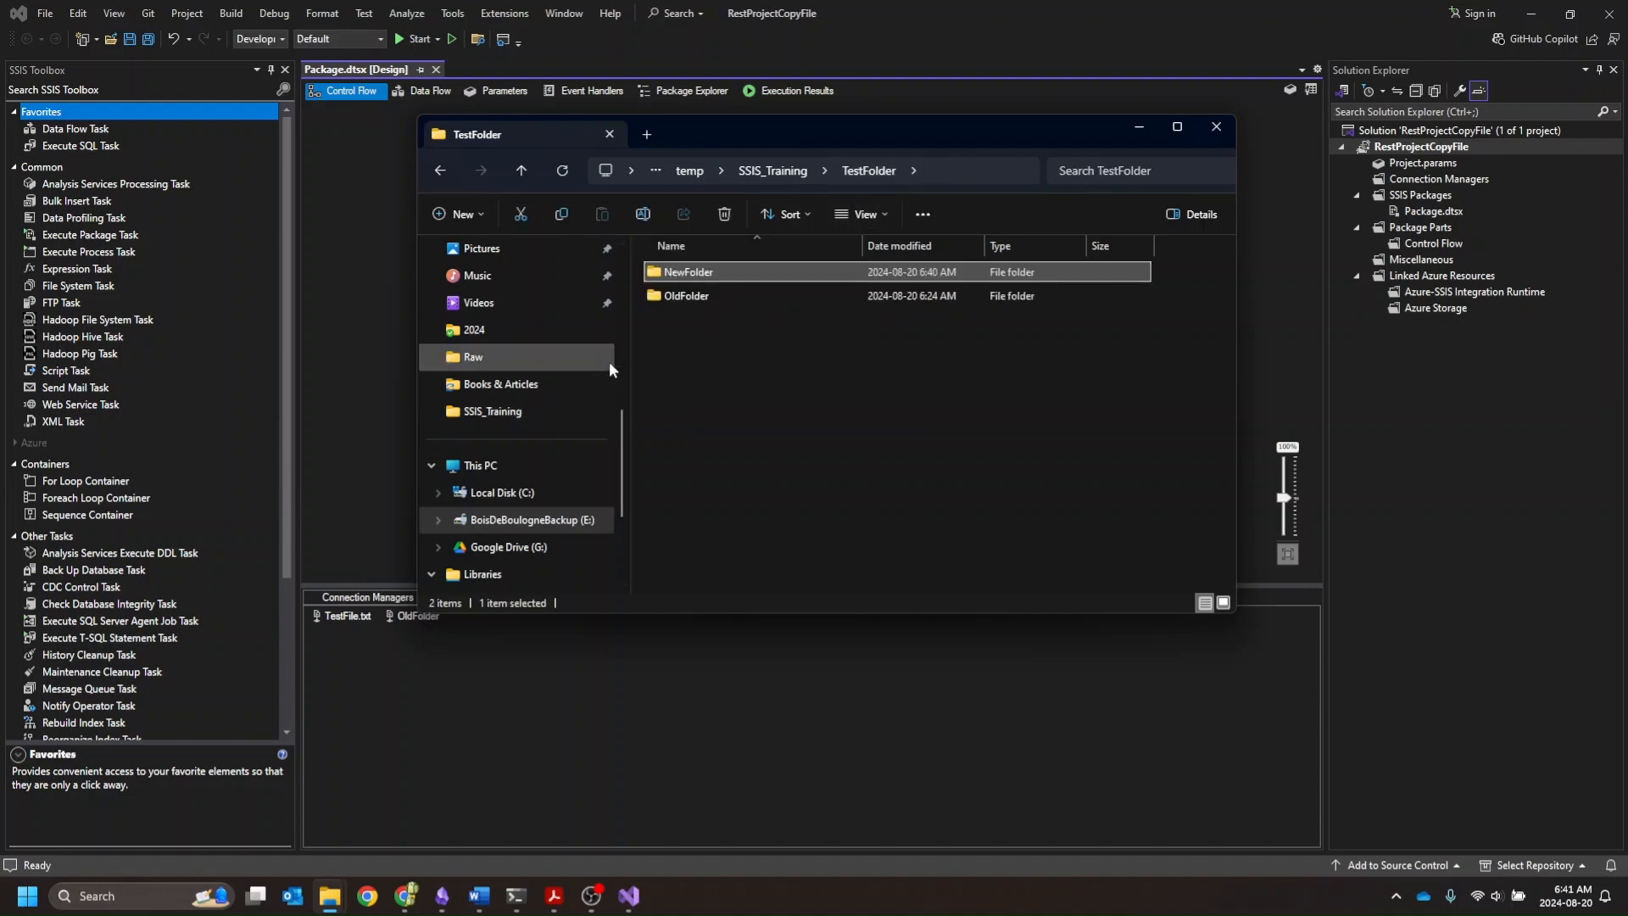
{"action": "double_click", "coordinate": [674, 297]}
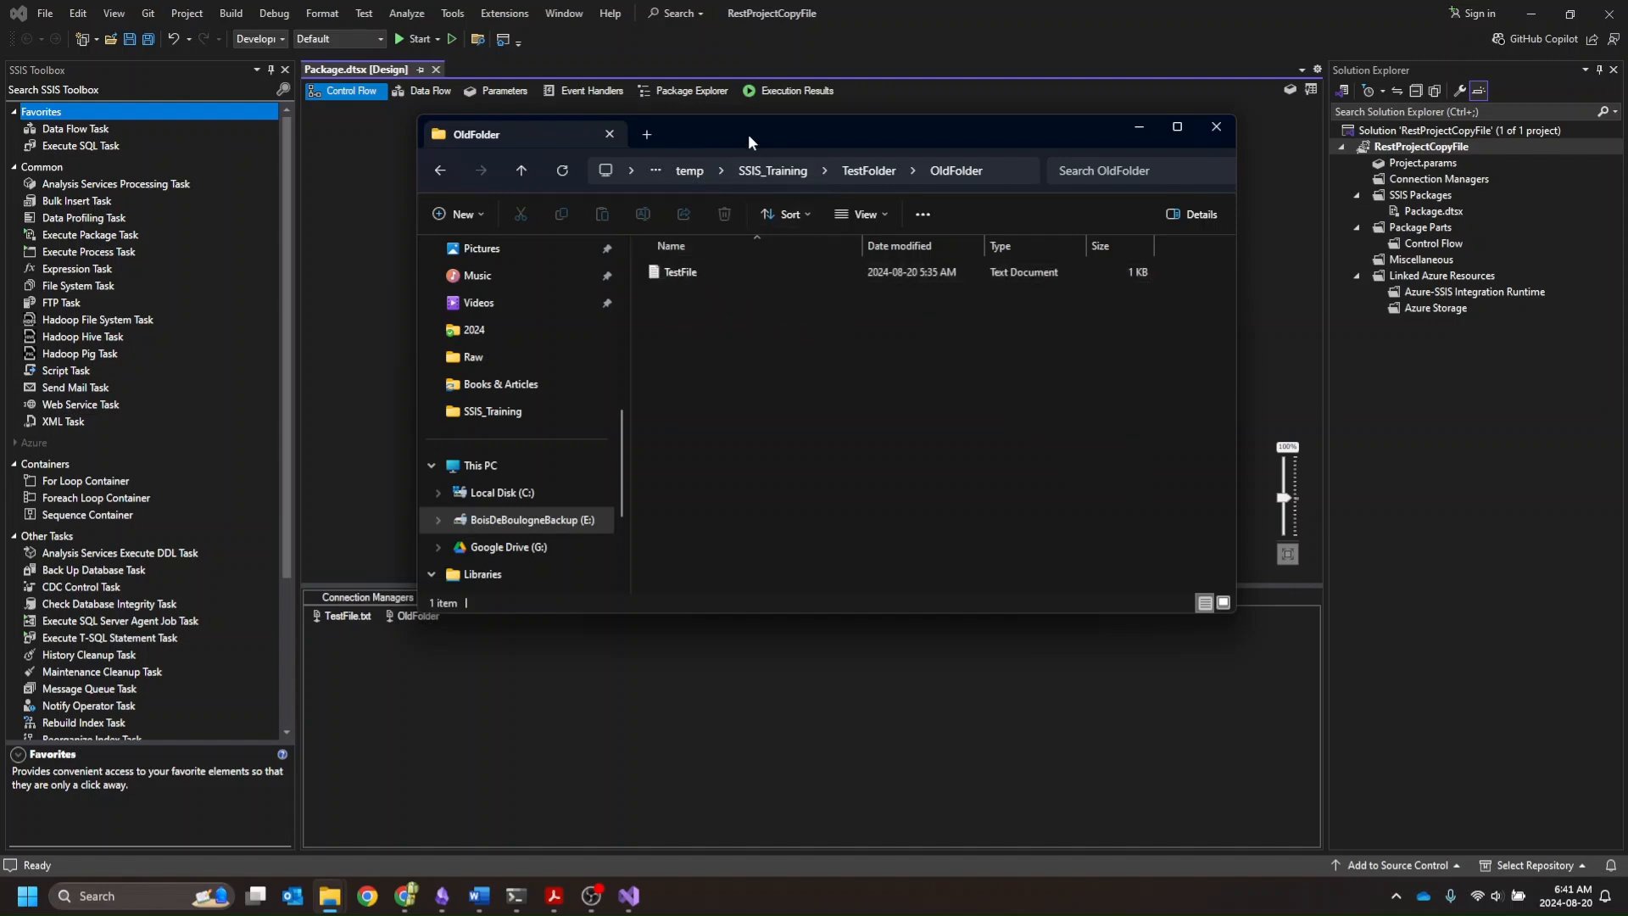
{"action": "left_click_drag", "start_coordinate": [712, 132], "coordinate": [692, 181]}
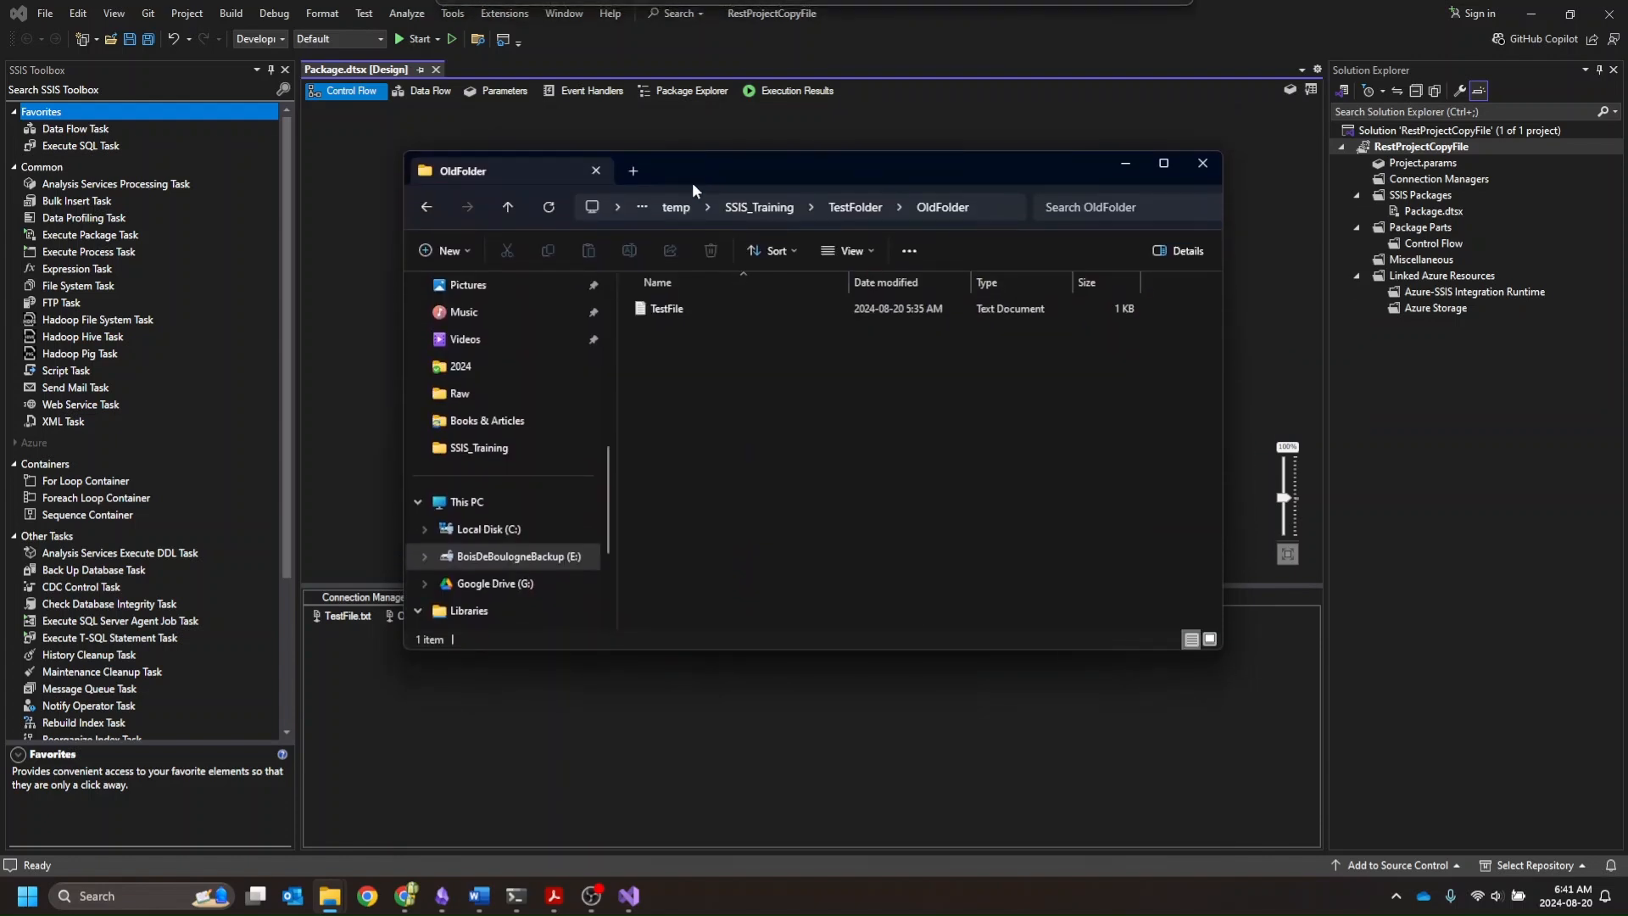
Step: Move TestFile from OldFolder back into NewFolder by cutting and pasting it
{"action": "right_click", "coordinate": [658, 307]}
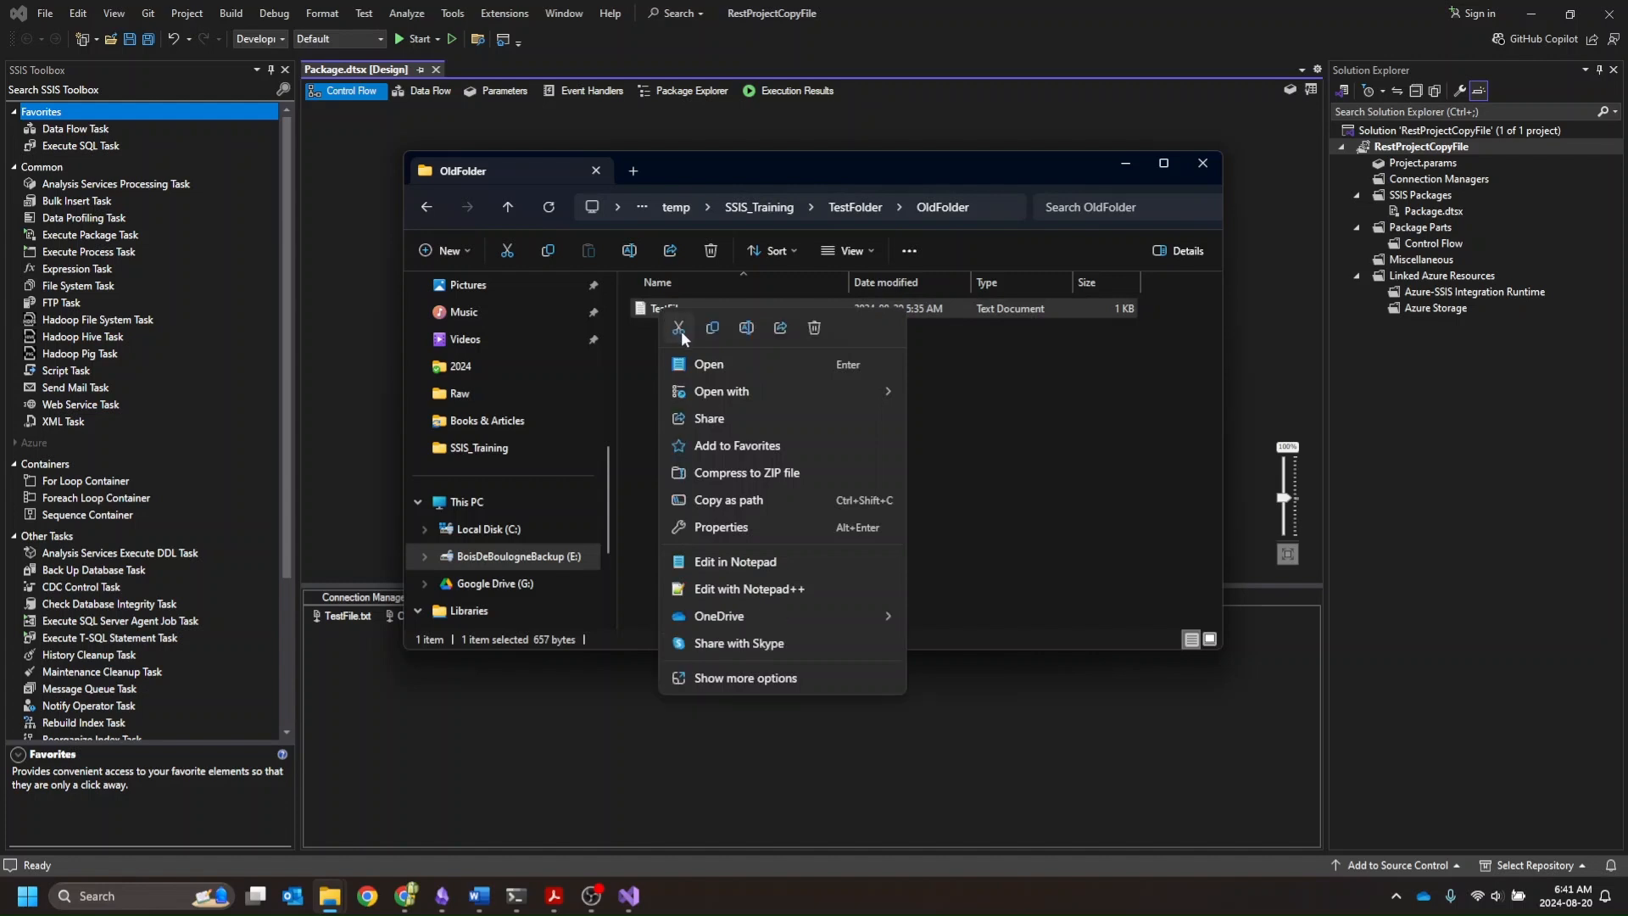
{"action": "left_click", "coordinate": [679, 327]}
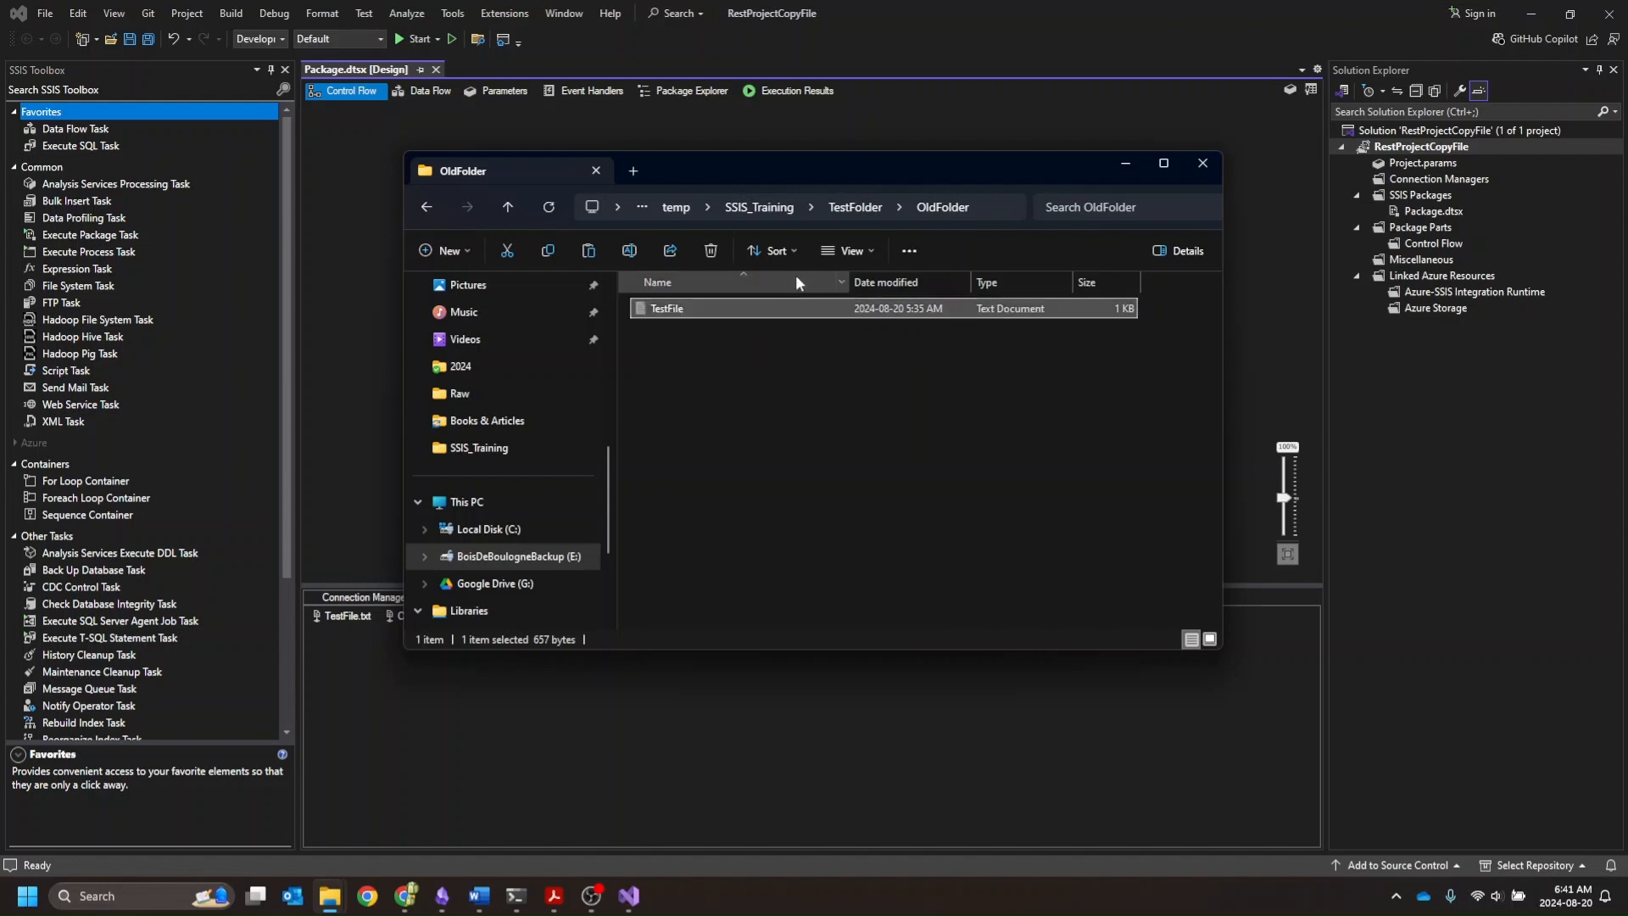
{"action": "left_click", "coordinate": [844, 209]}
{"action": "double_click", "coordinate": [676, 307]}
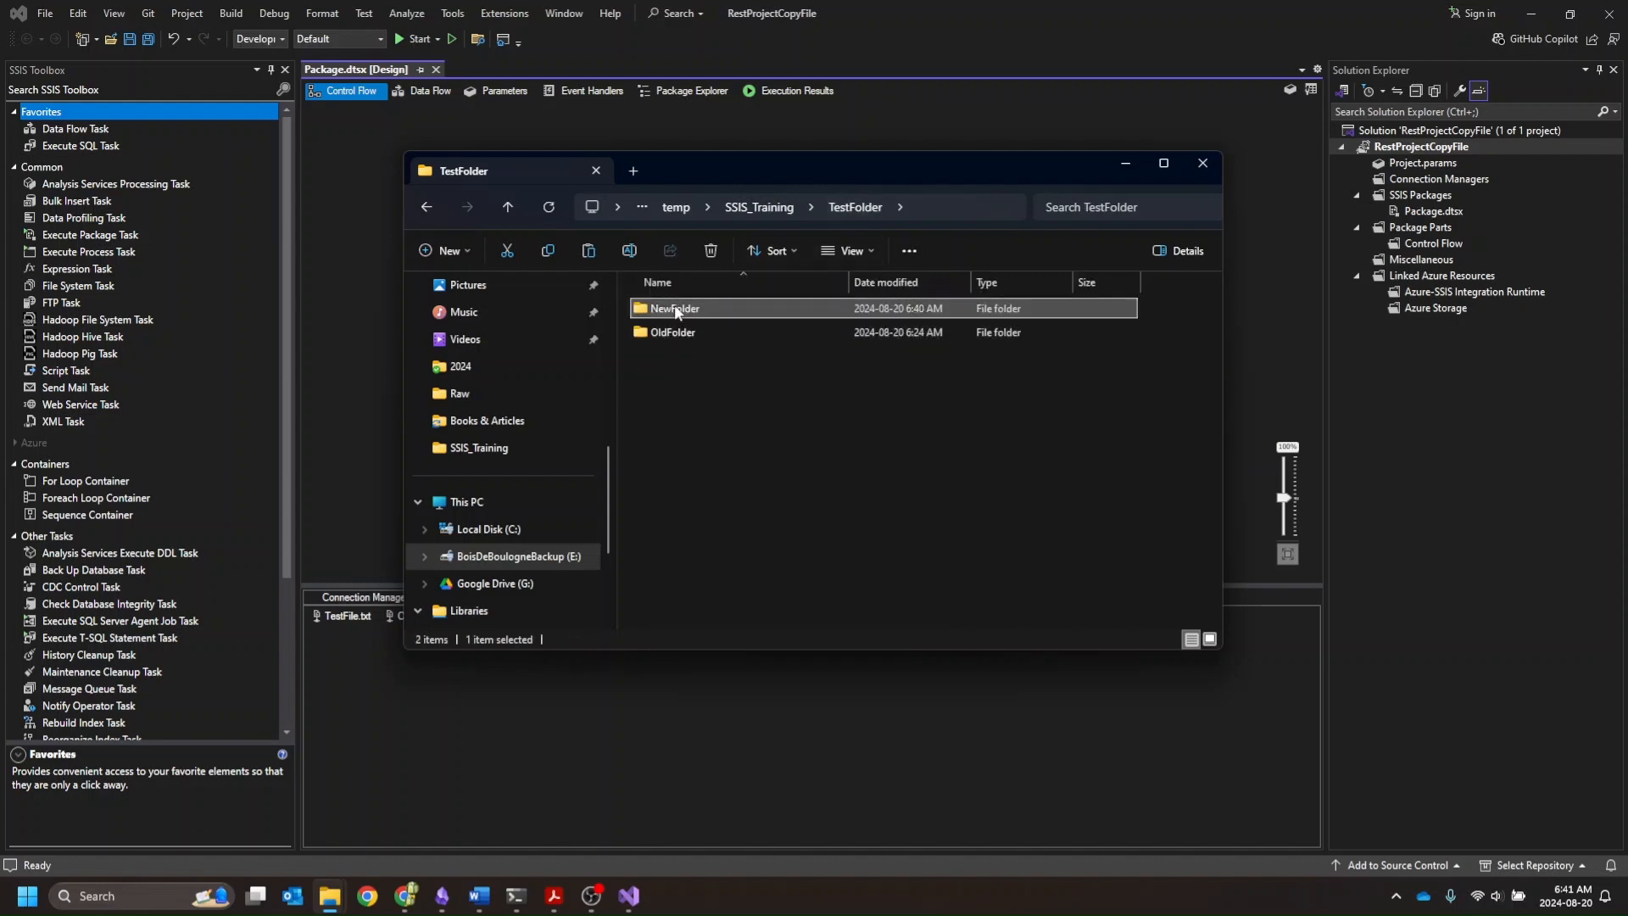
{"action": "right_click", "coordinate": [675, 348]}
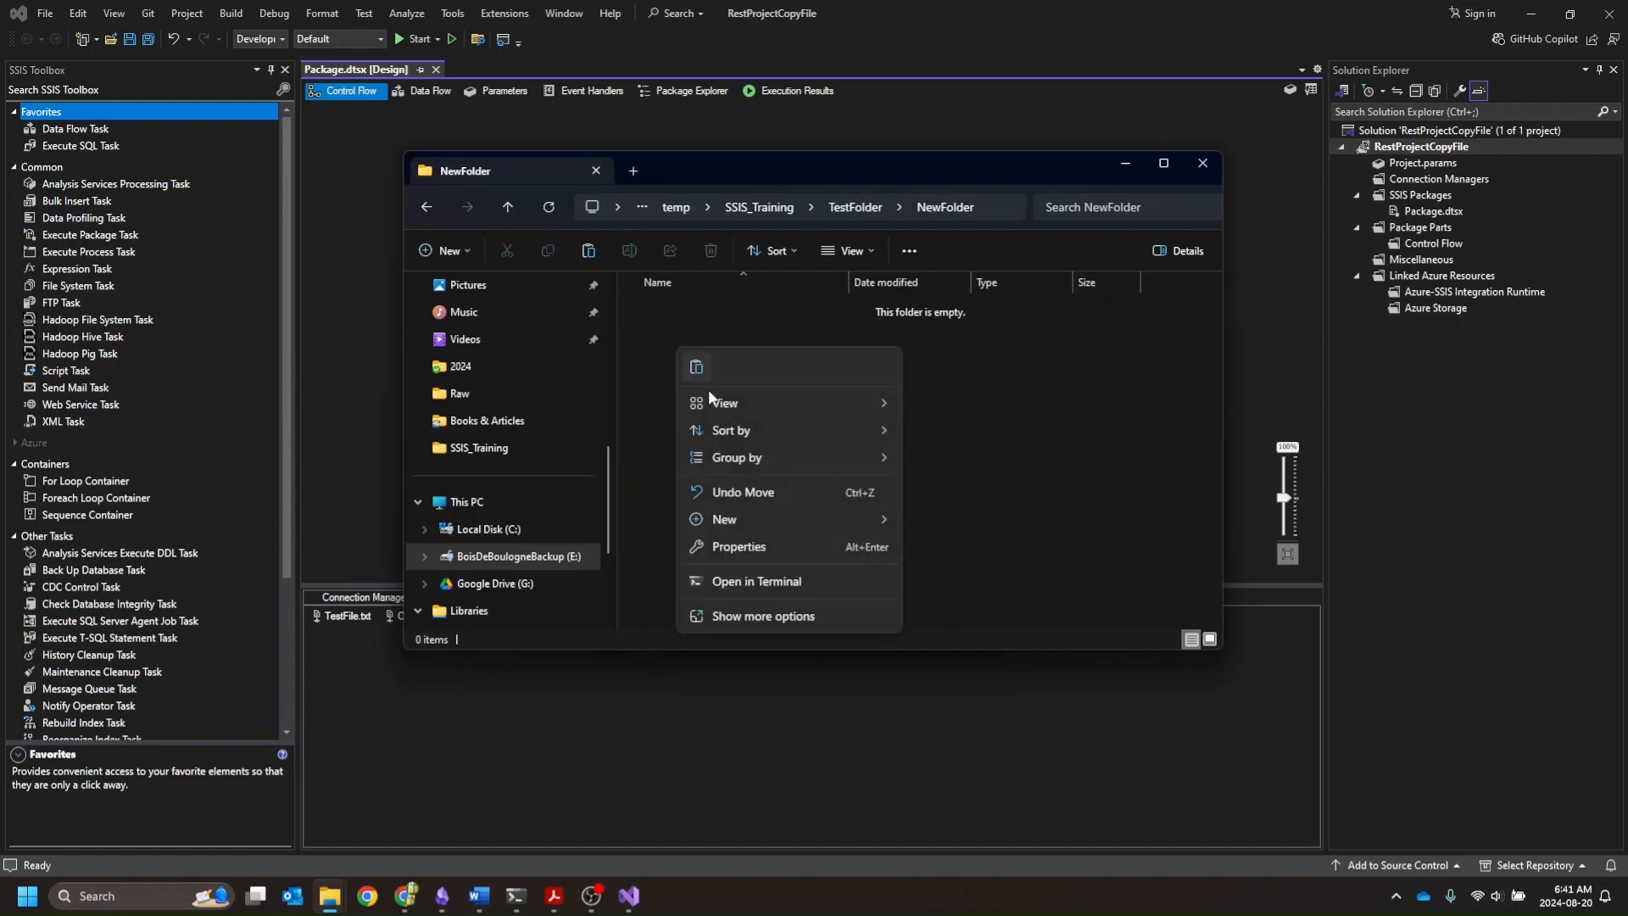
{"action": "left_click", "coordinate": [696, 368]}
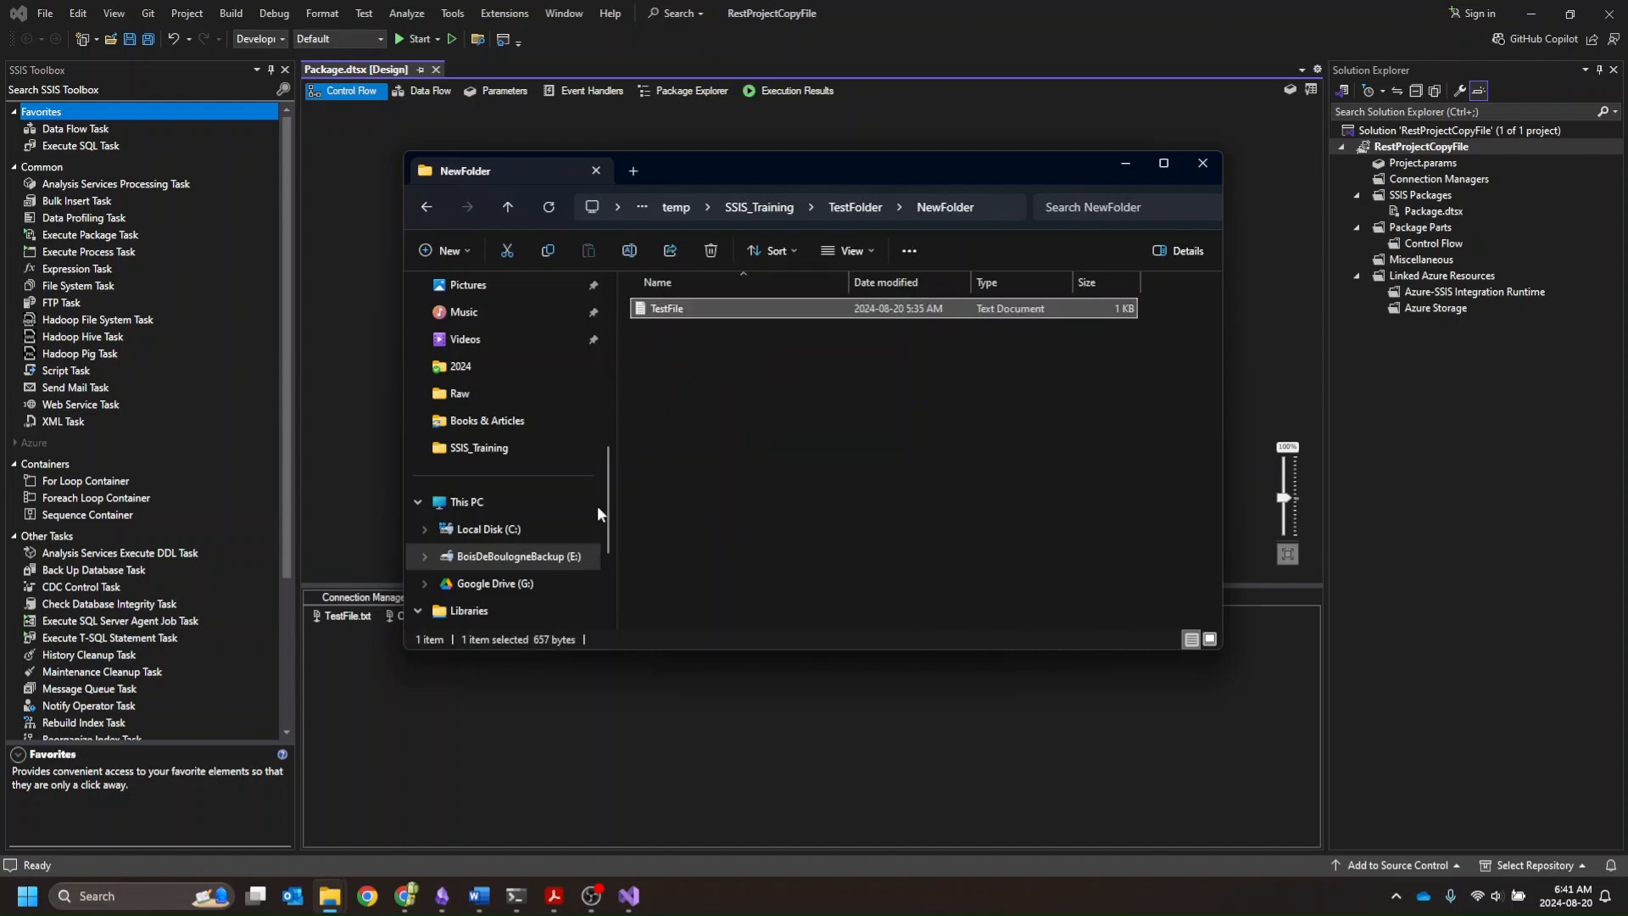
Step: Return to Visual Studio and connect Copy File to Delete file with a success precedence constraint
{"action": "left_click", "coordinate": [371, 422]}
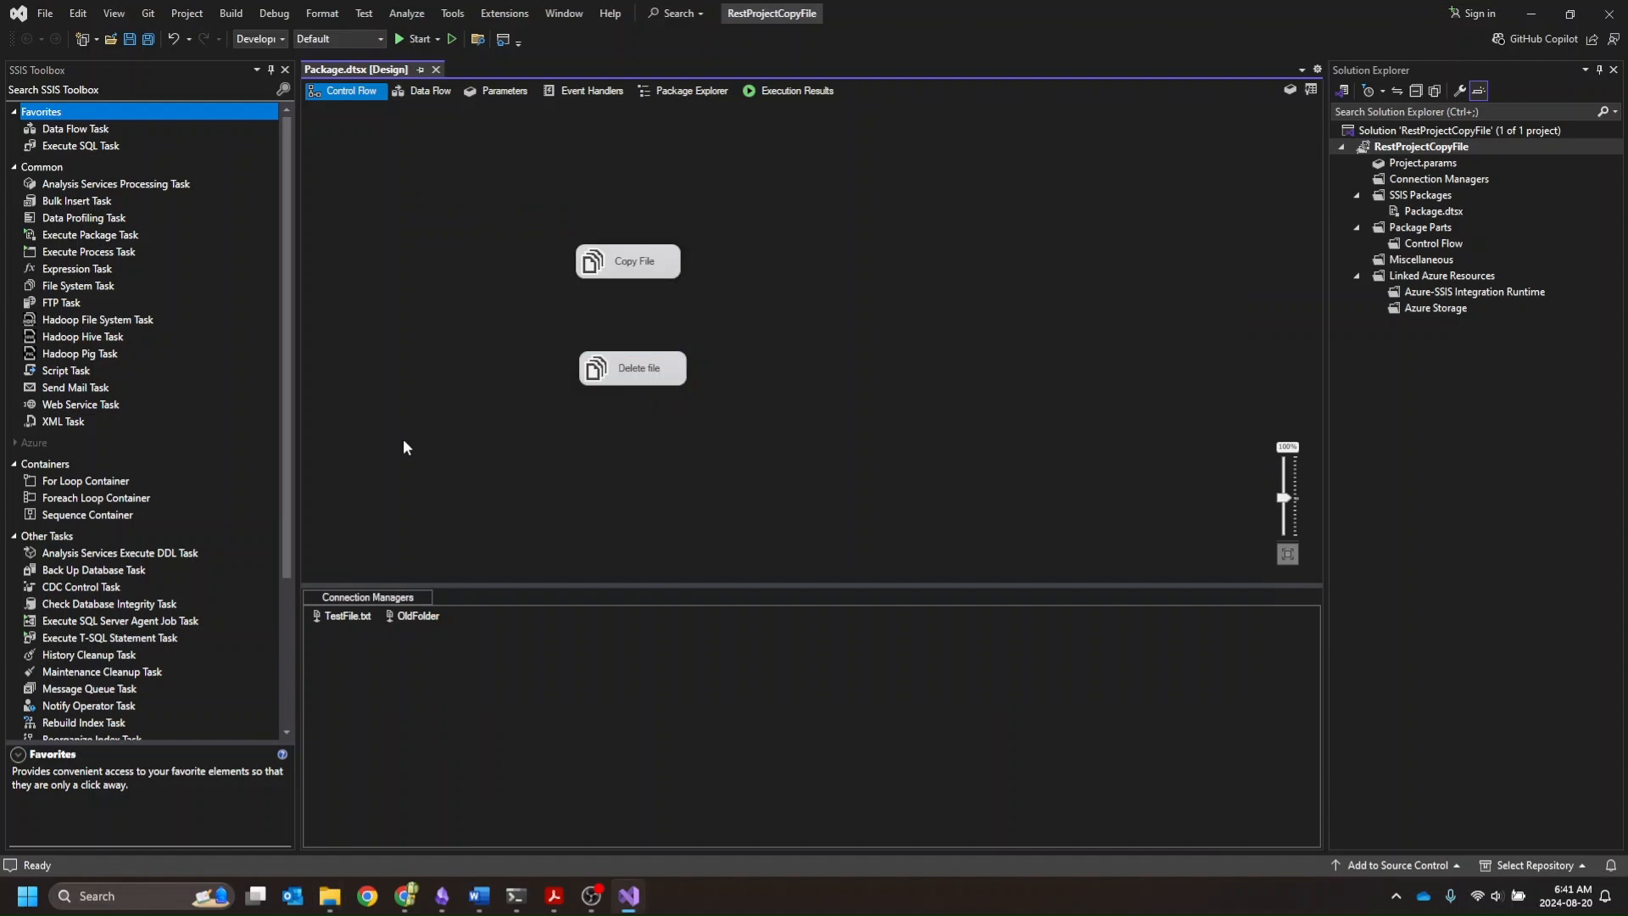
{"action": "left_click", "coordinate": [632, 264]}
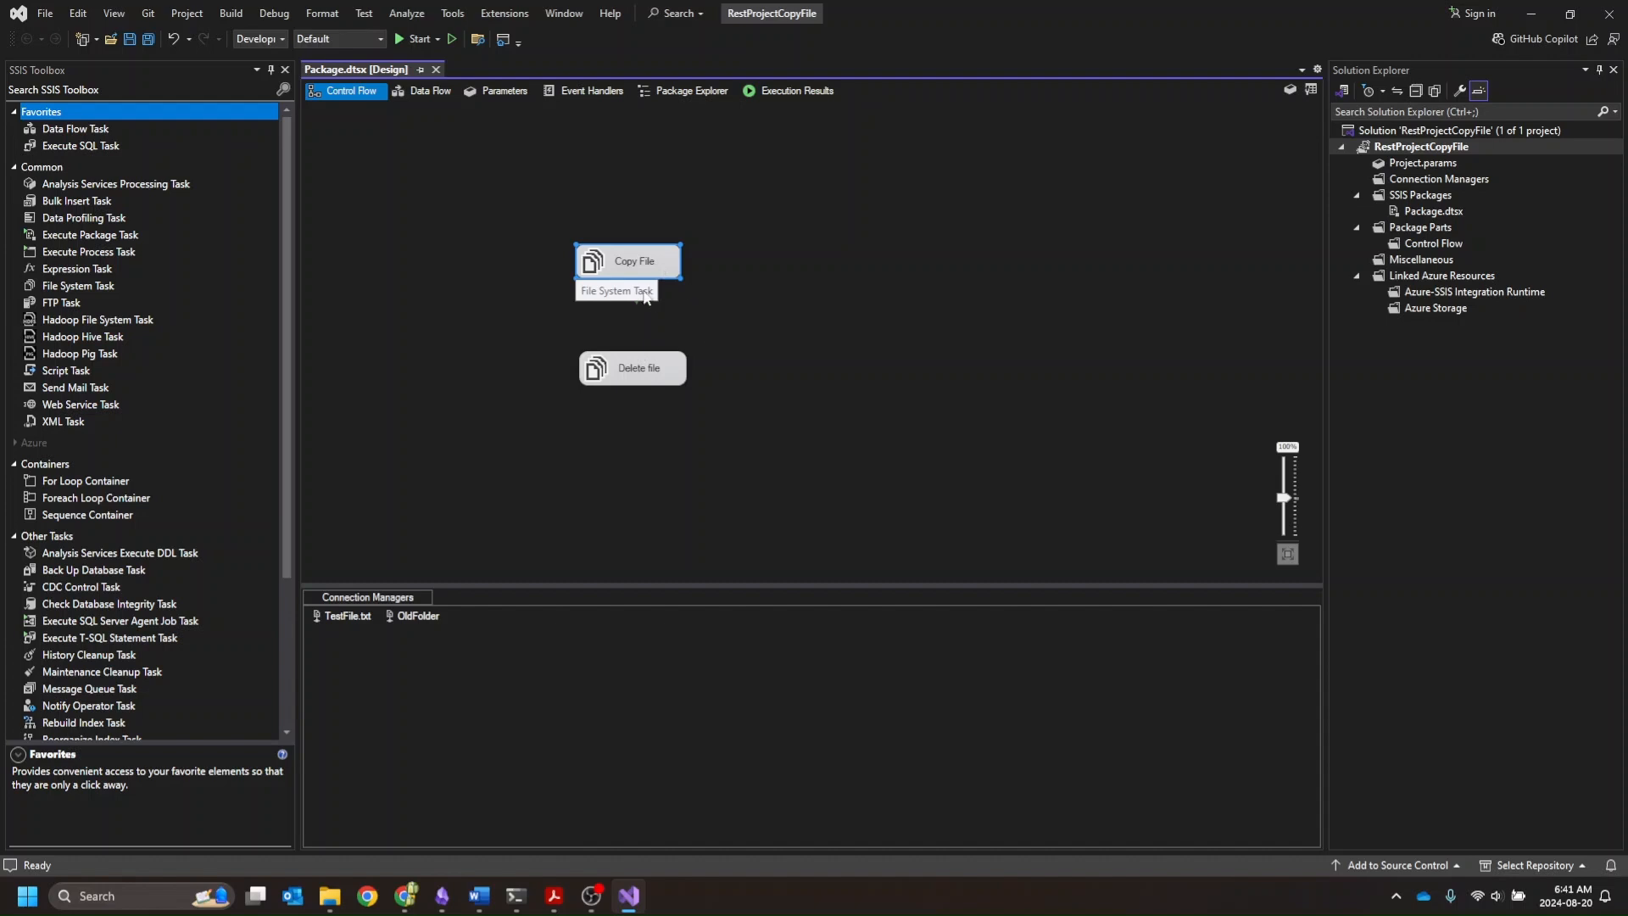
{"action": "left_click_drag", "start_coordinate": [629, 272], "coordinate": [635, 304]}
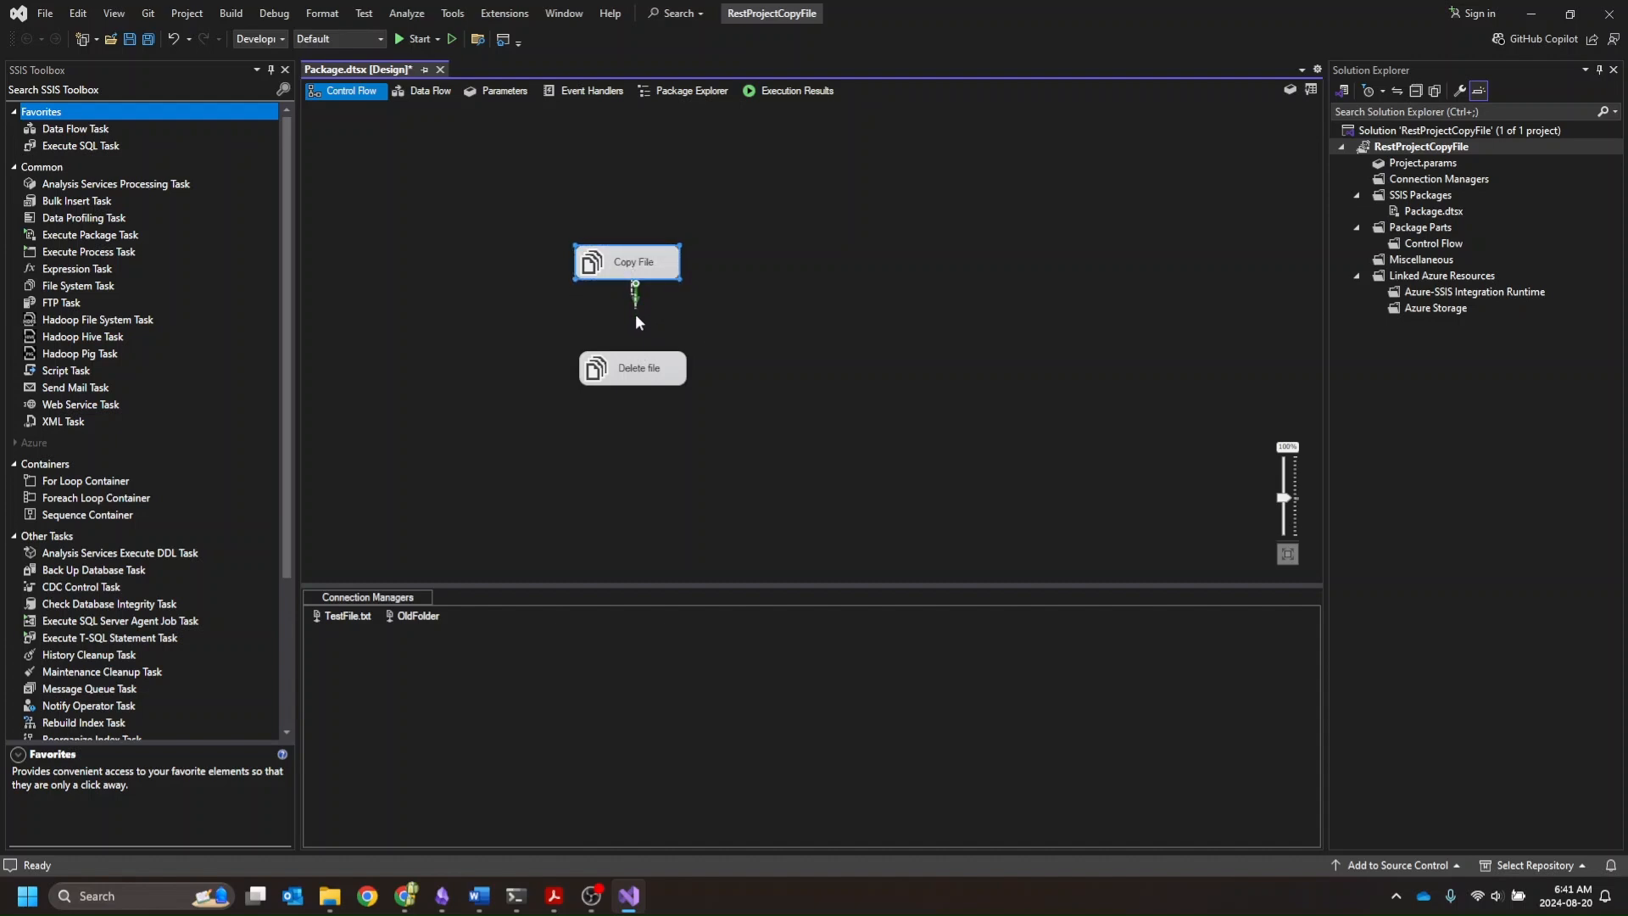
{"action": "left_click_drag", "start_coordinate": [642, 381], "coordinate": [640, 377]}
Step: Execute Package.dtsx, review the progress log of both tasks and return to the control flow
{"action": "right_click", "coordinate": [1428, 217]}
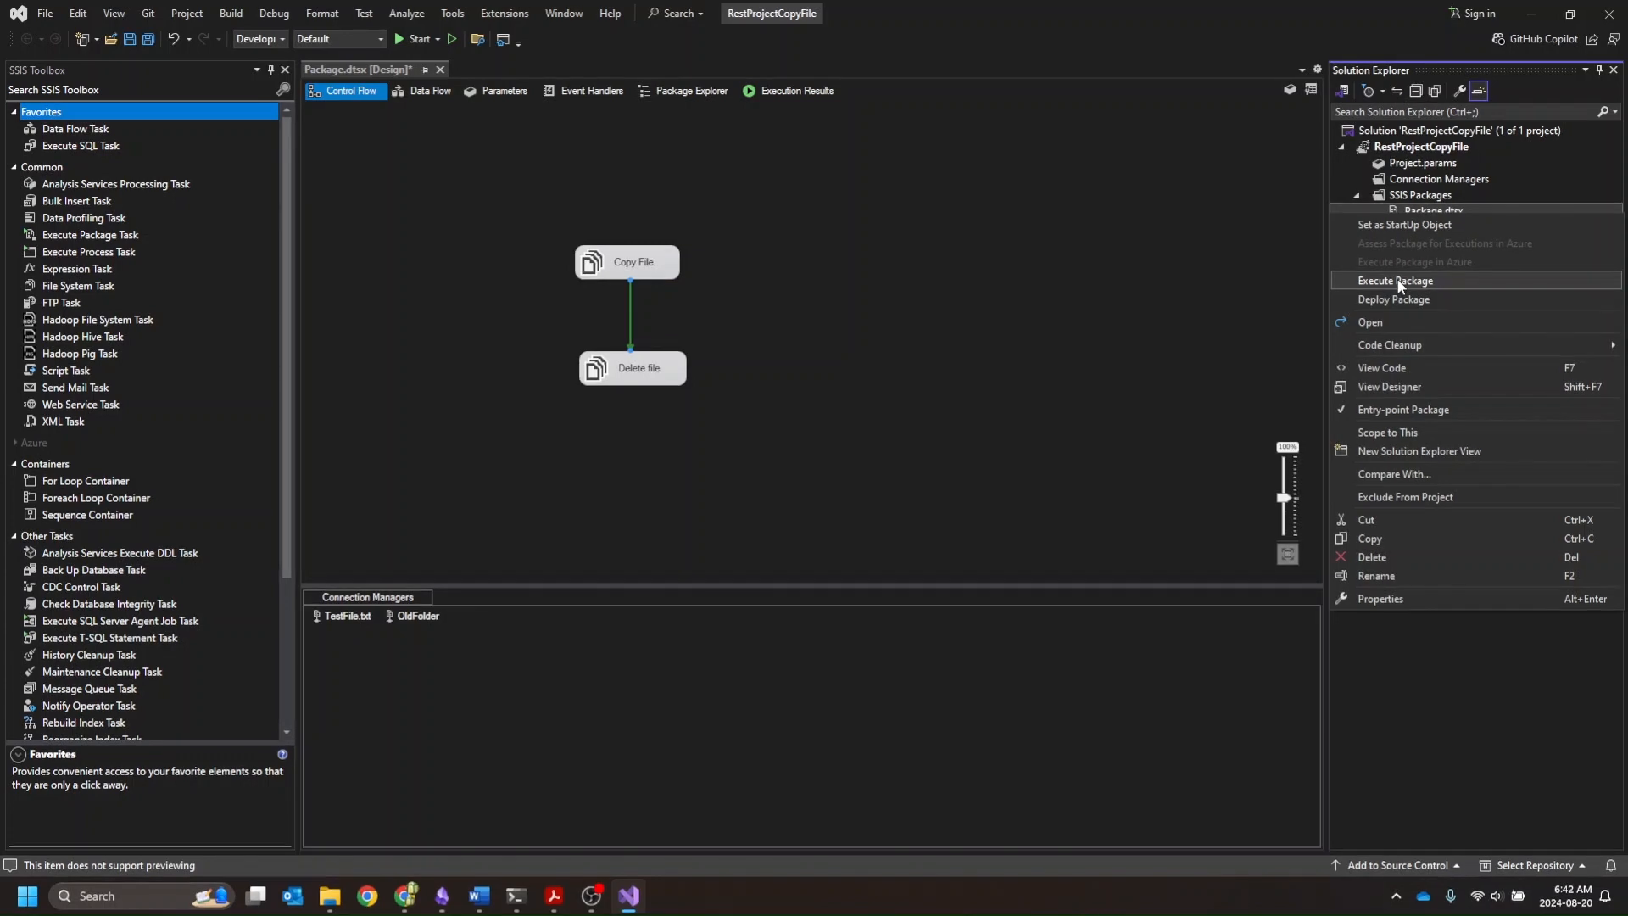
{"action": "left_click", "coordinate": [1398, 282]}
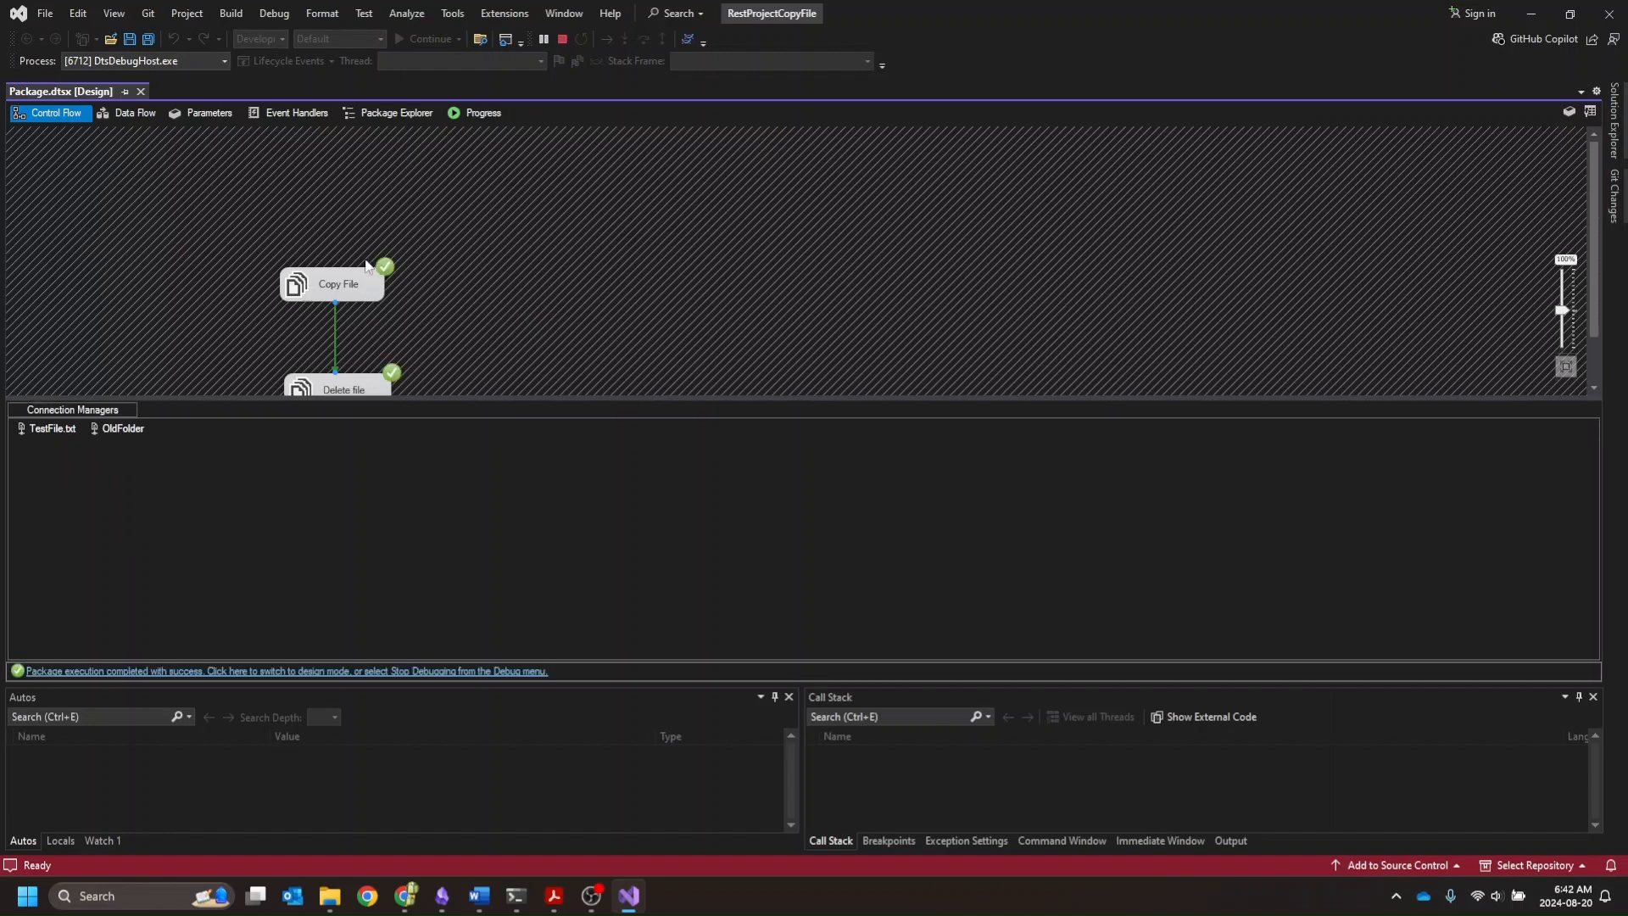
{"action": "left_click", "coordinate": [472, 112]}
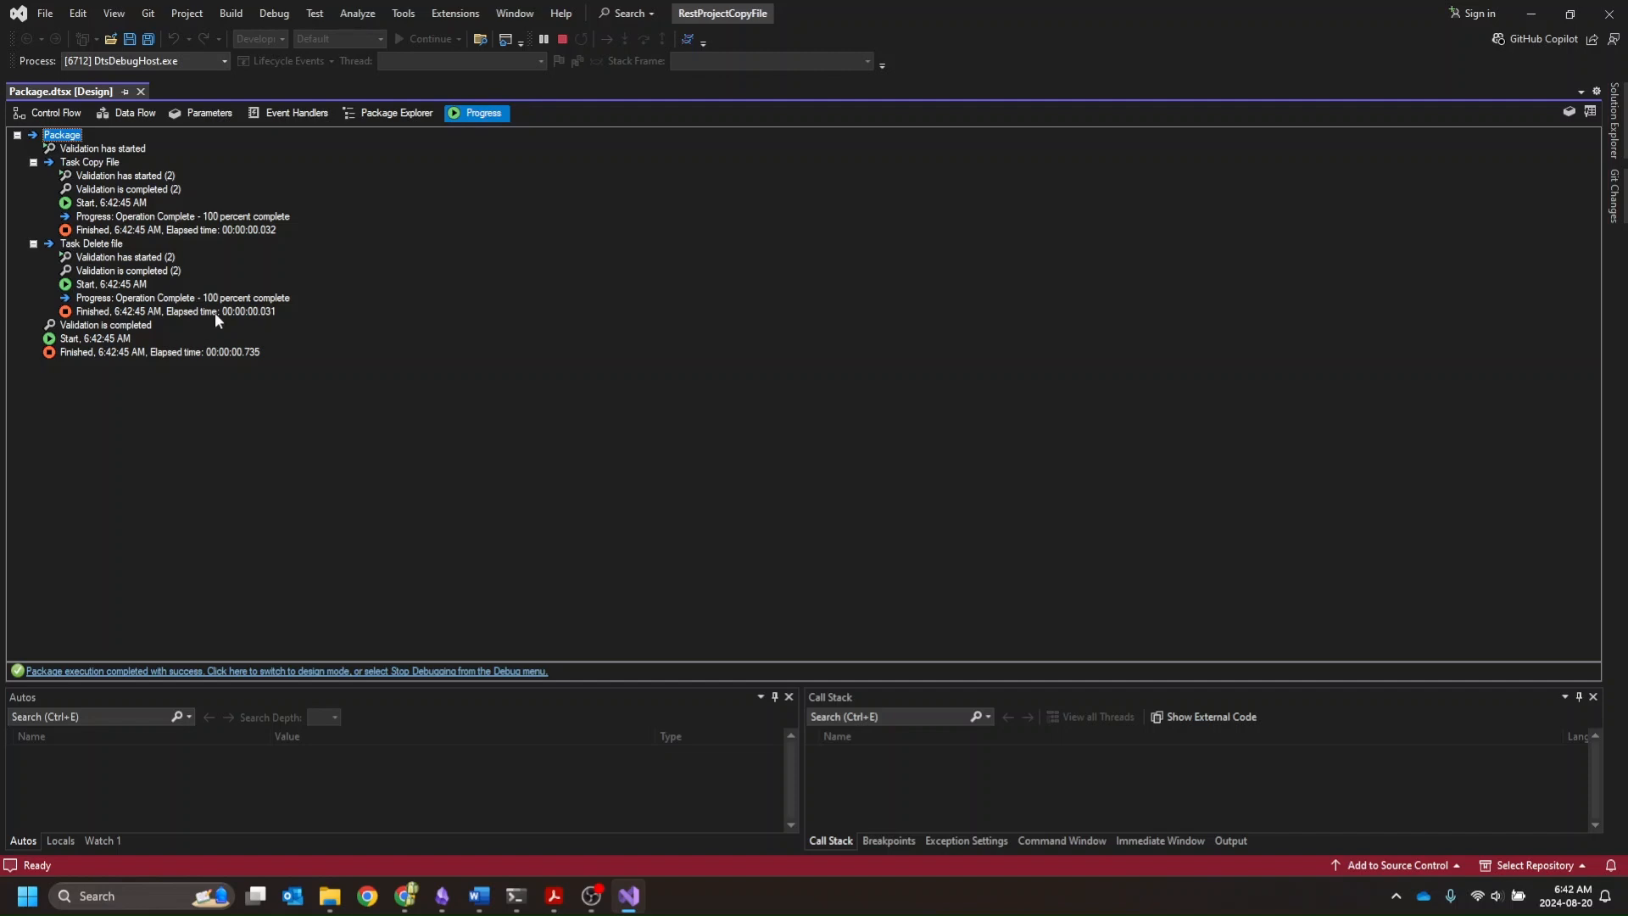
{"action": "left_click", "coordinate": [52, 113]}
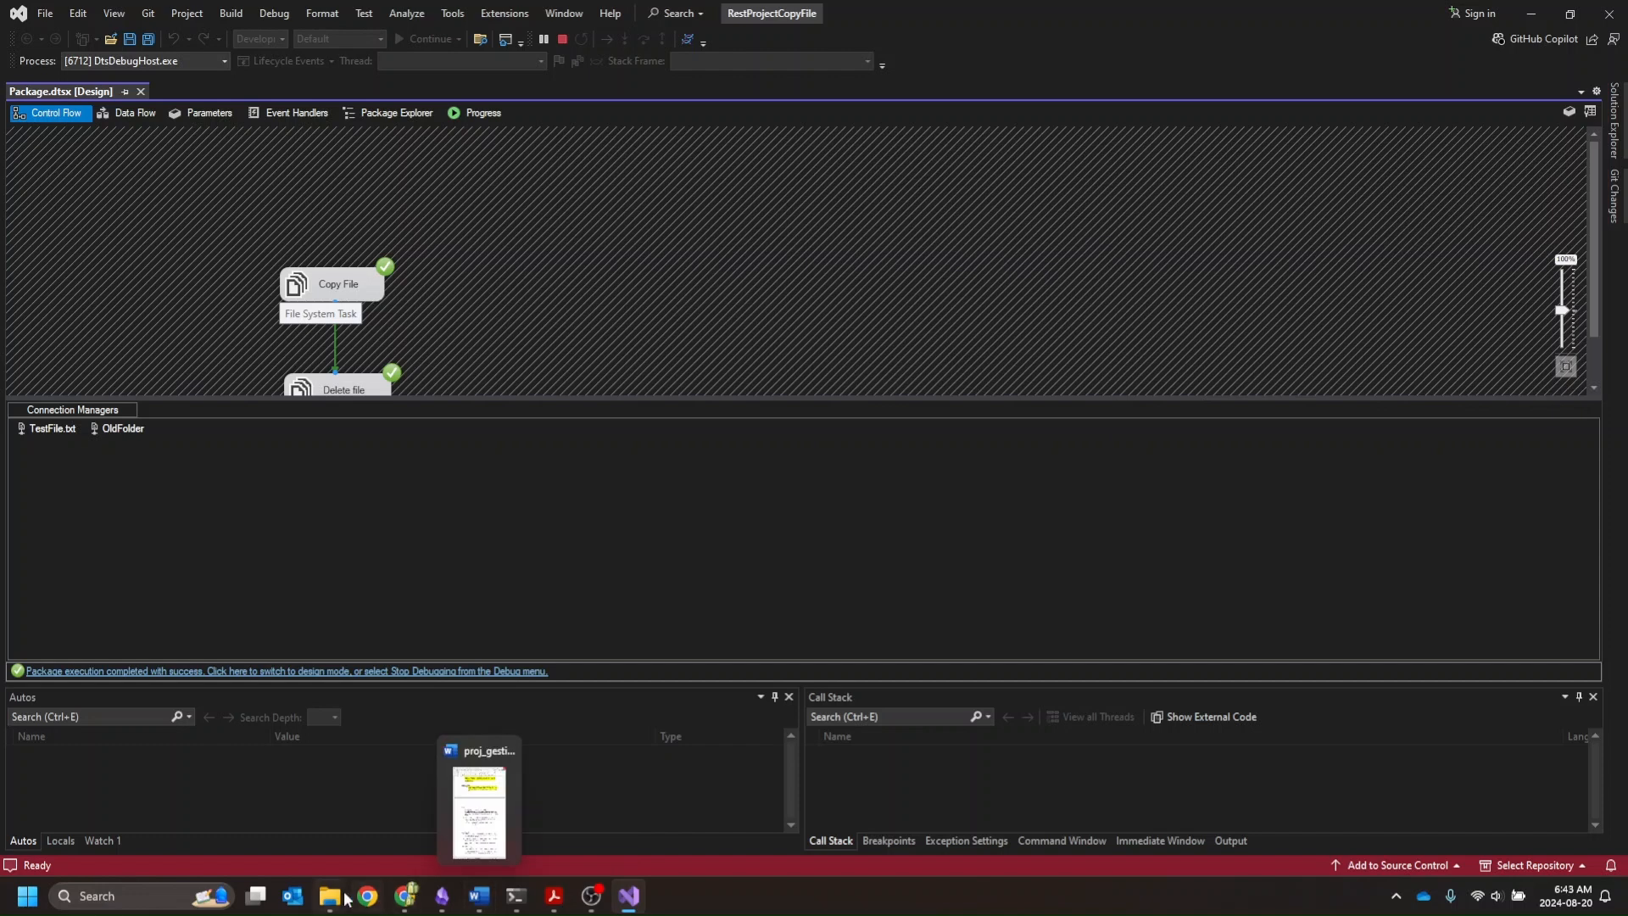
Step: Switch to File Explorer and examine NewFolder and OldFolder to verify where TestFile is after the package run
{"action": "mouse_move", "coordinate": [327, 901]}
{"action": "left_click", "coordinate": [414, 811]}
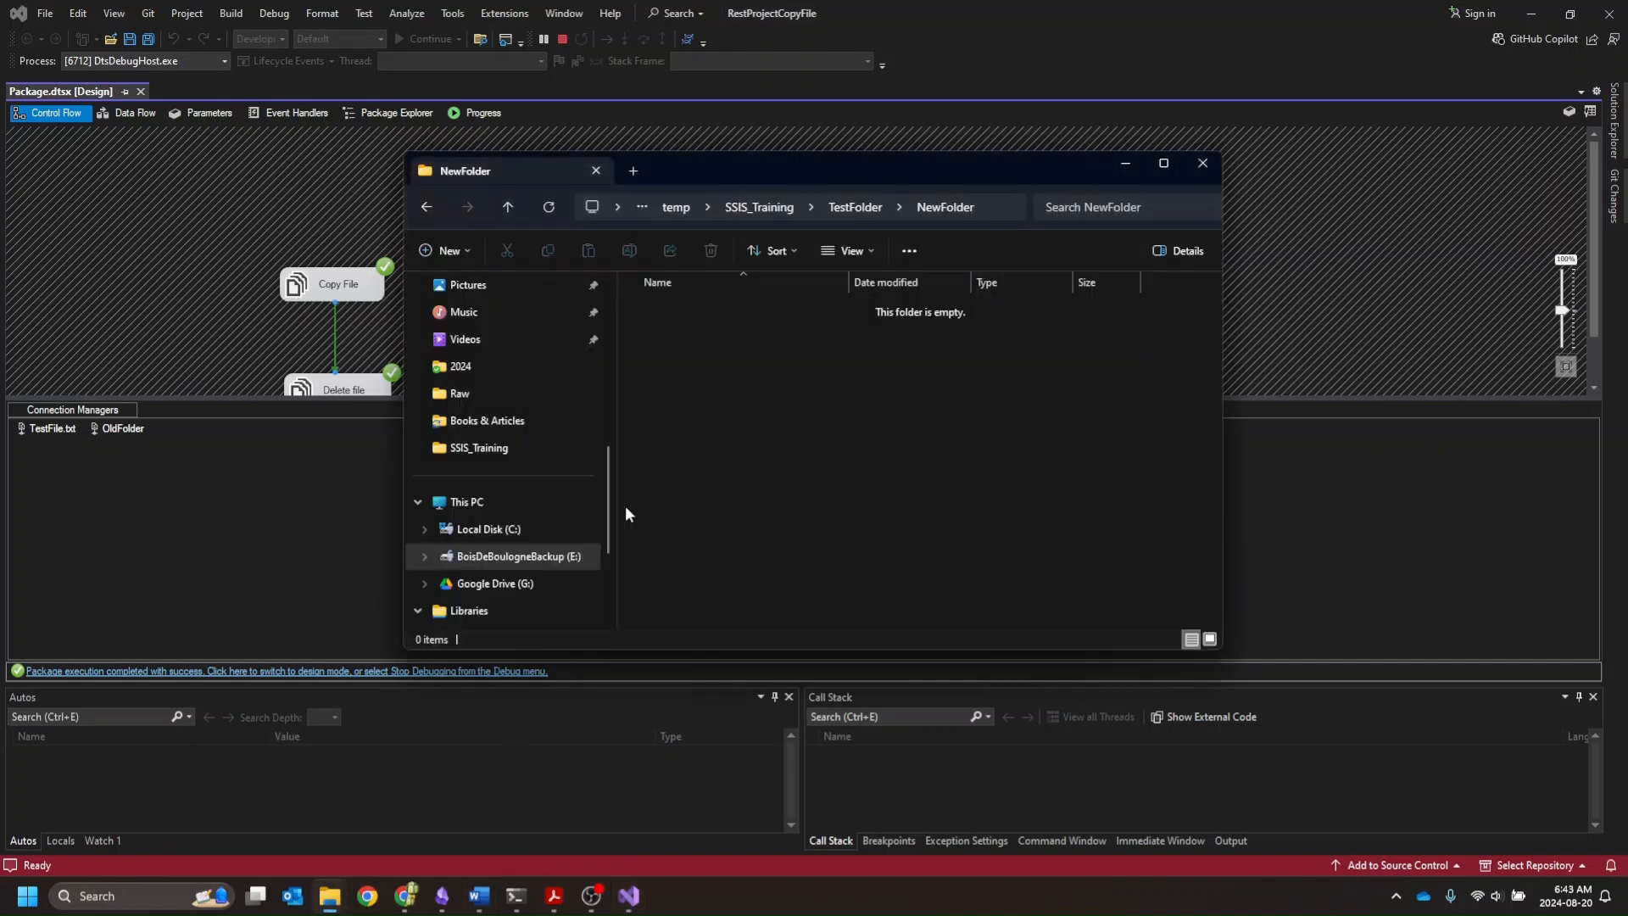
{"action": "left_click", "coordinate": [847, 208]}
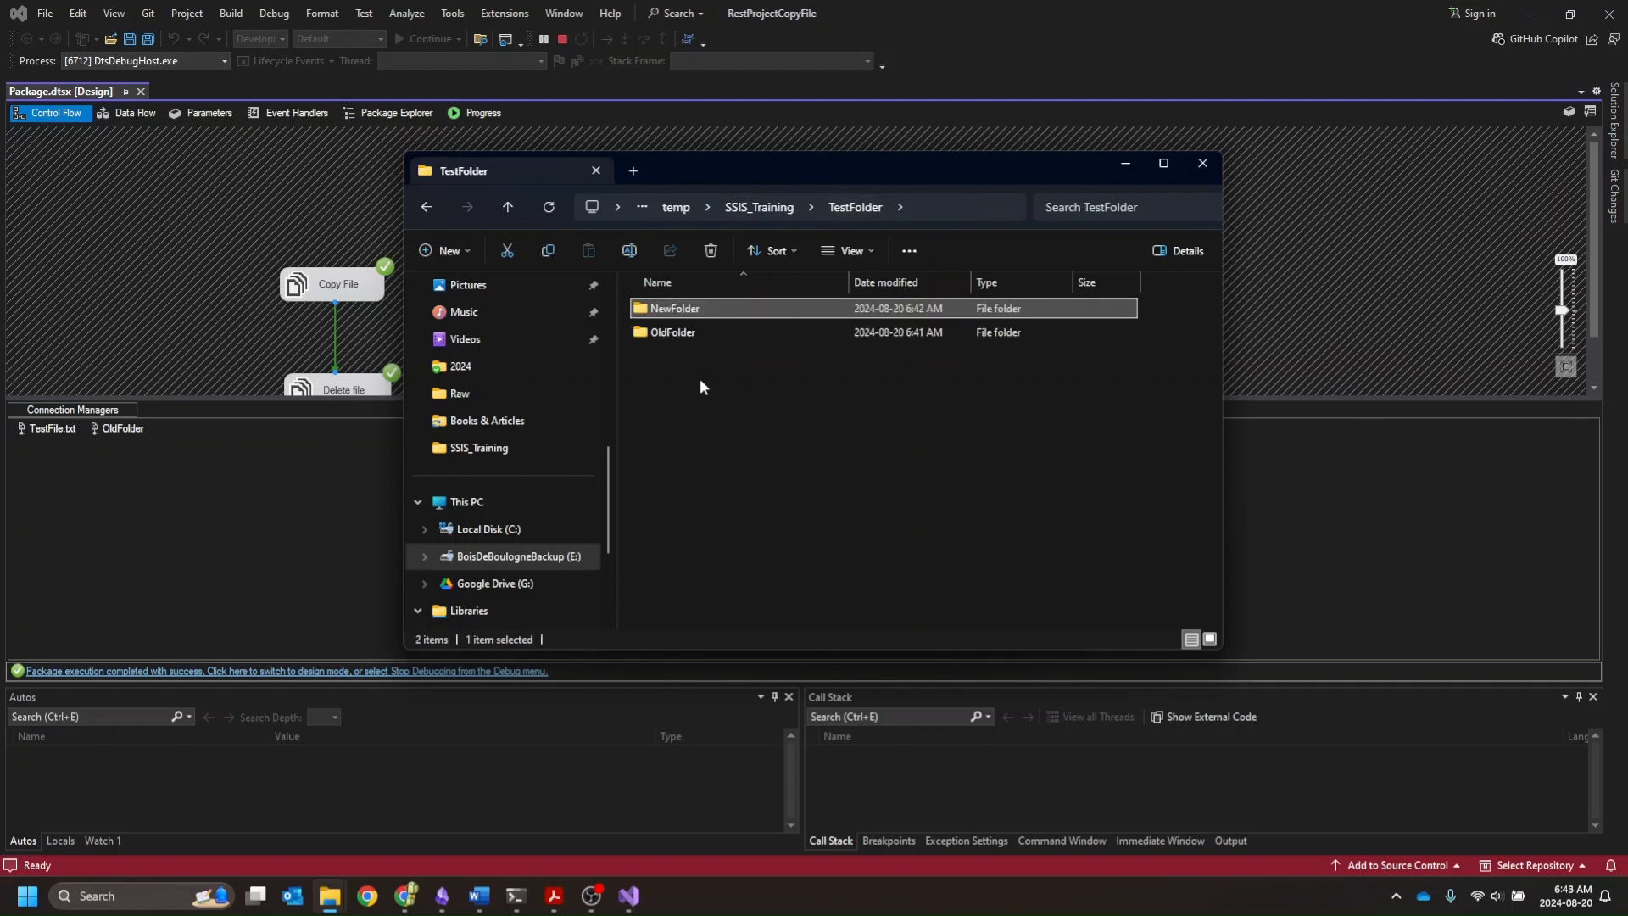
{"action": "double_click", "coordinate": [673, 333]}
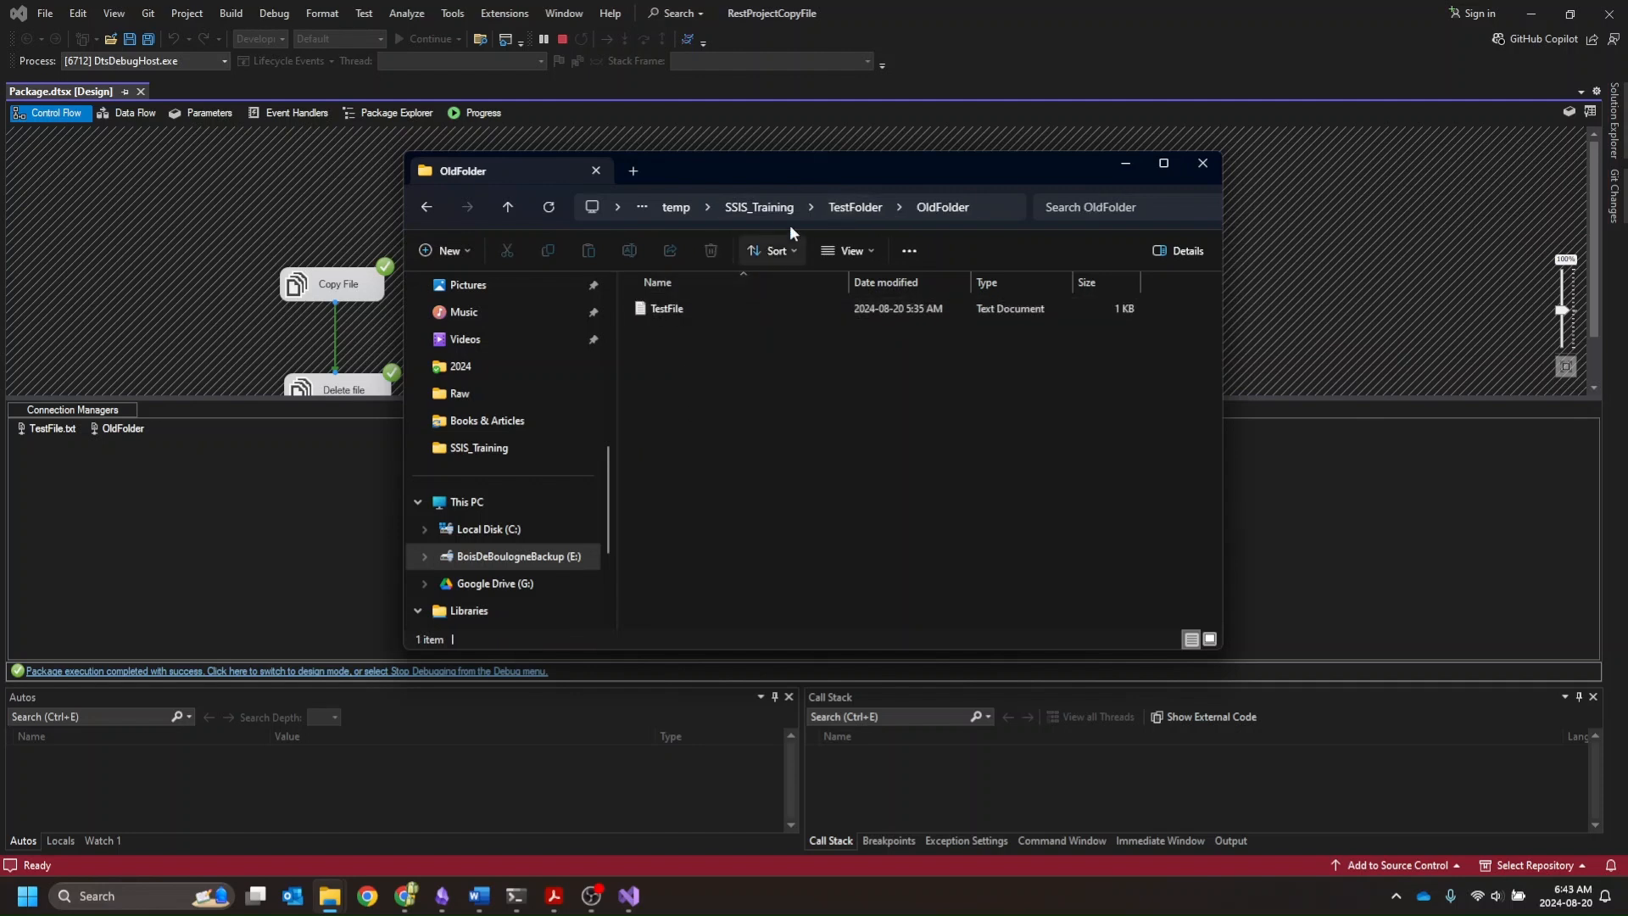
{"action": "left_click", "coordinate": [855, 207]}
{"action": "double_click", "coordinate": [667, 308]}
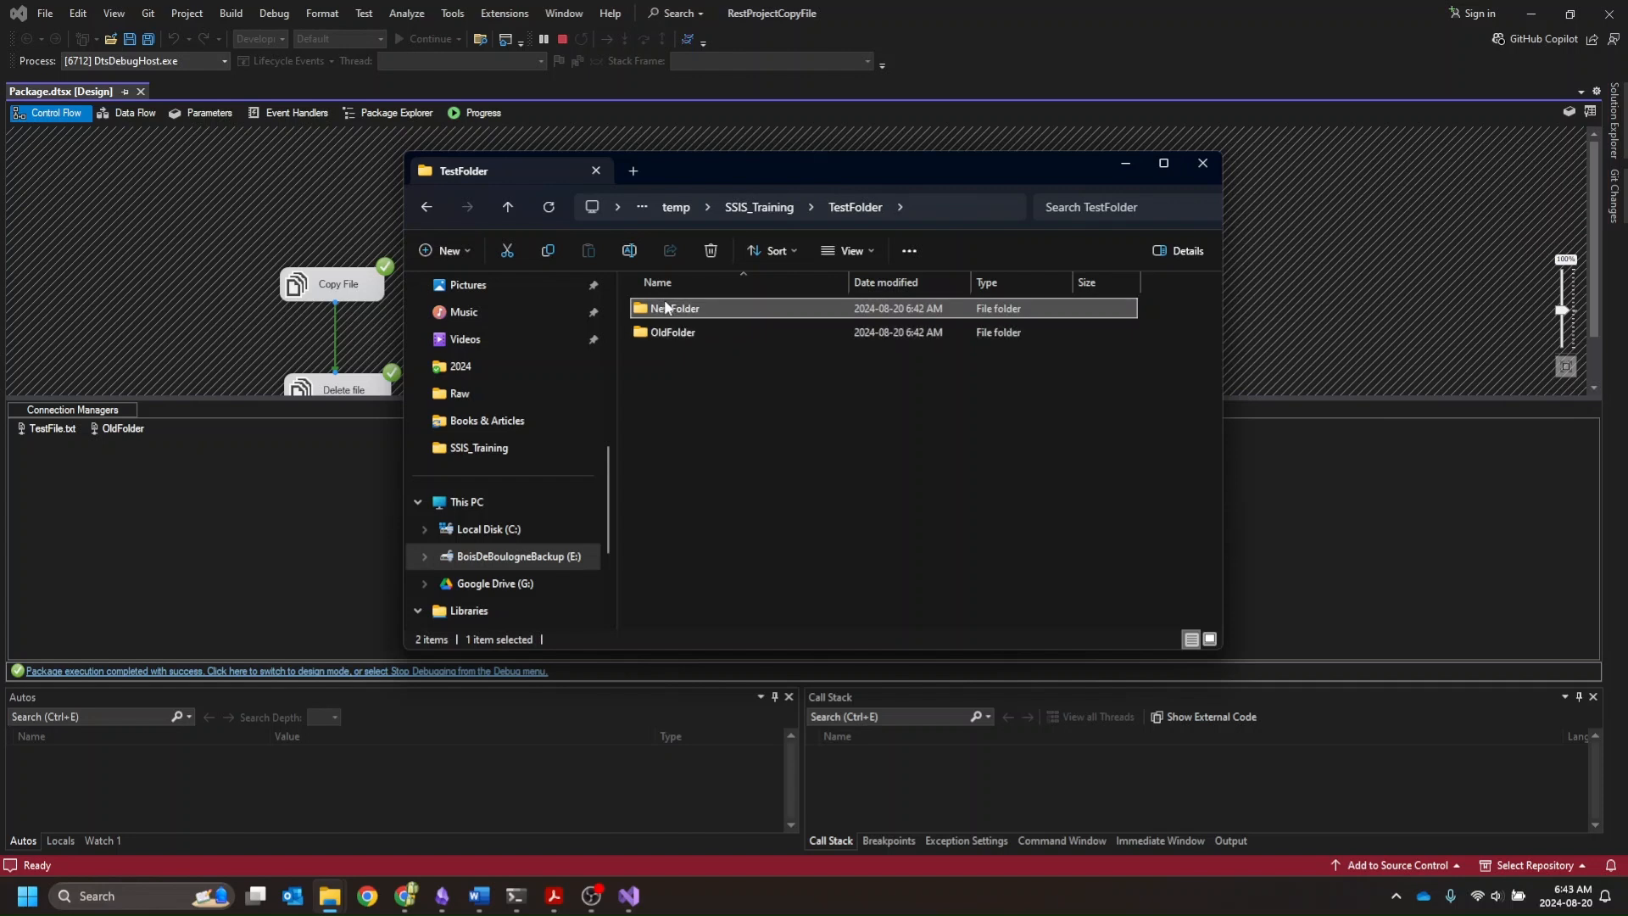
{"action": "left_click", "coordinate": [854, 207]}
{"action": "left_click", "coordinate": [672, 332]}
{"action": "double_click", "coordinate": [671, 332]}
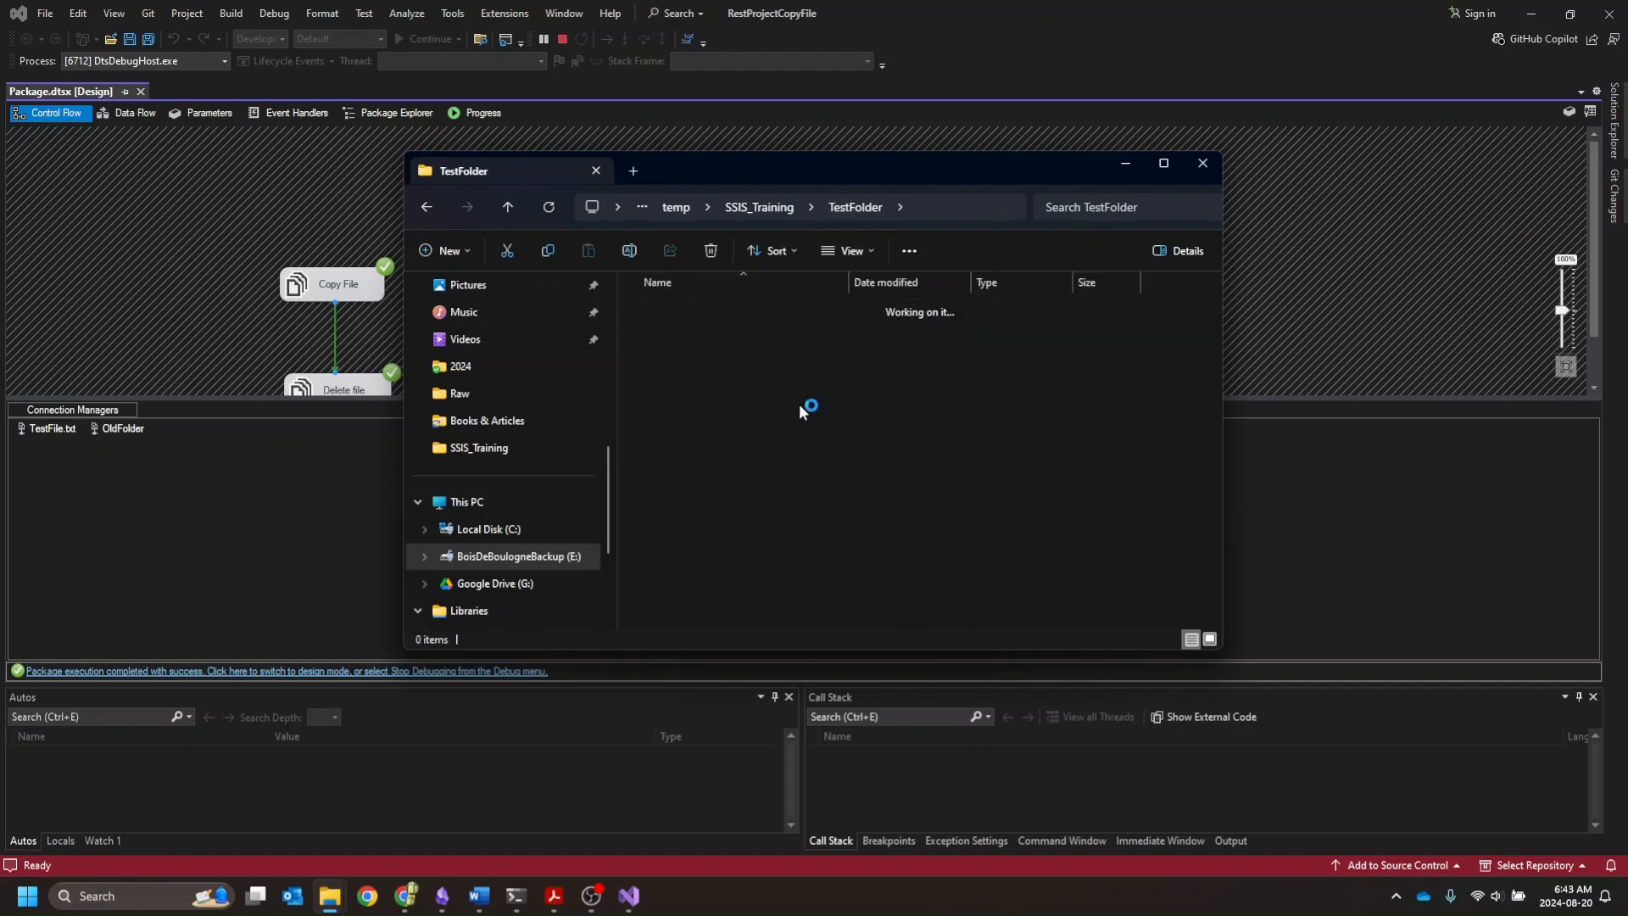